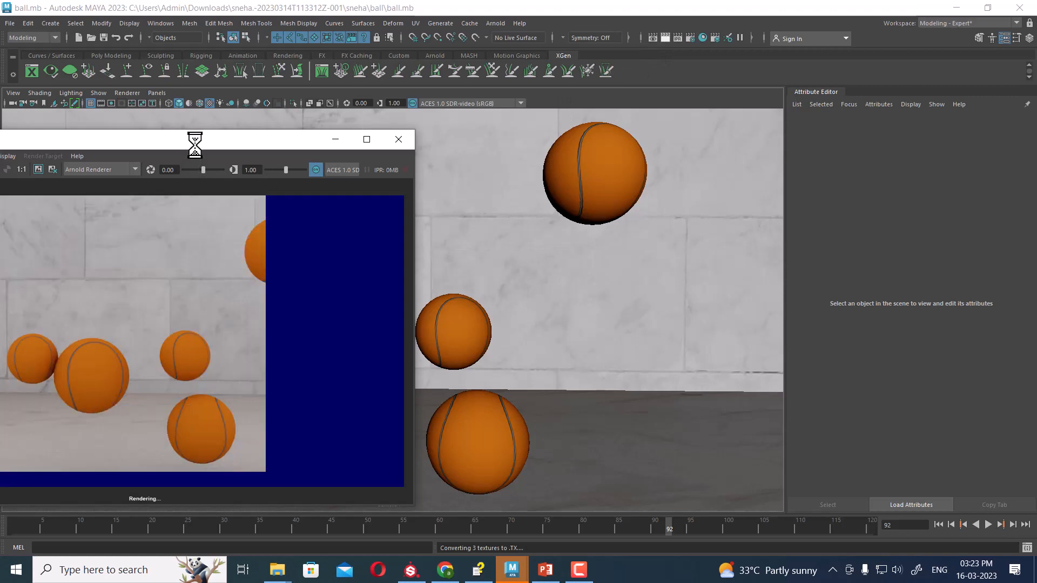
Step: Switch the workspace to Modeling - Standard and show the Outliner beside the camera view
left_click_drag(192, 144, 688, 169)
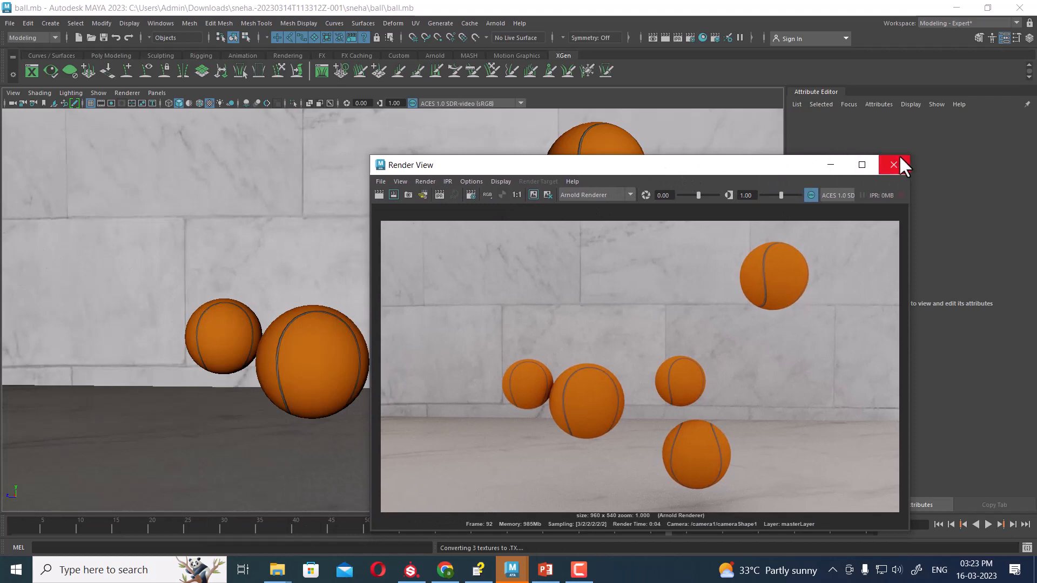
left_click(947, 23)
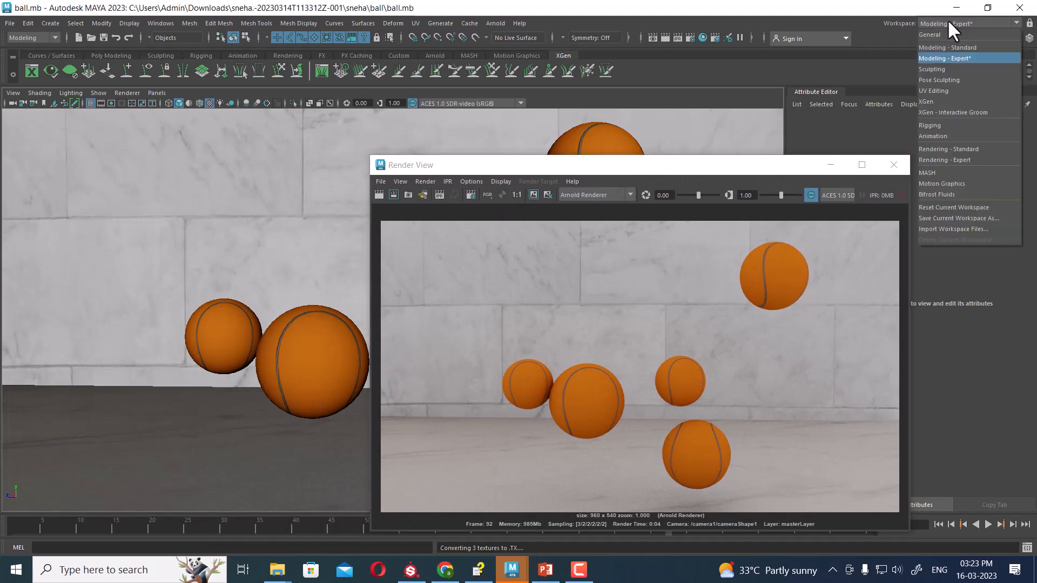
left_click(971, 47)
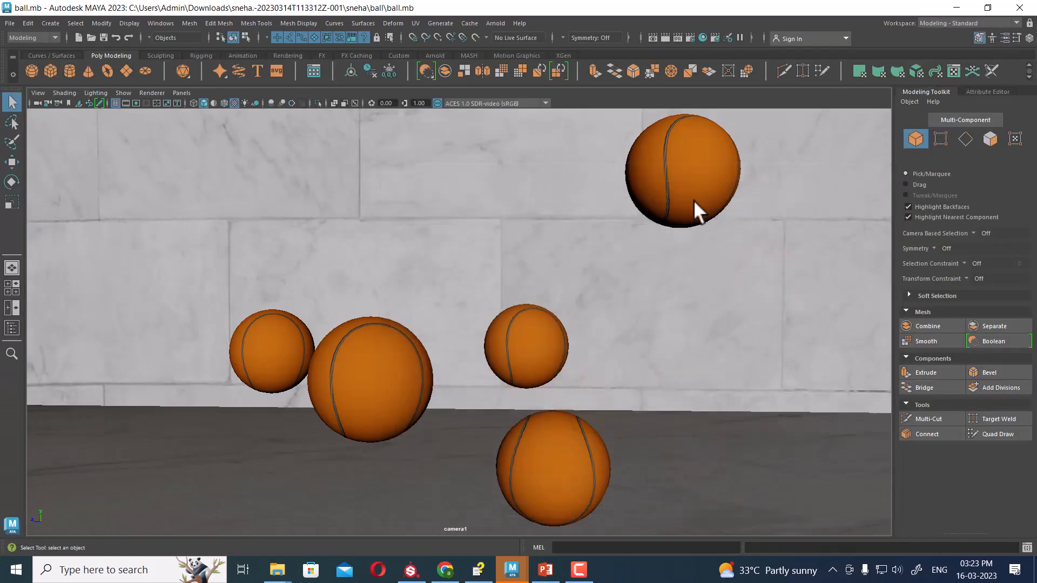
left_click(12, 331)
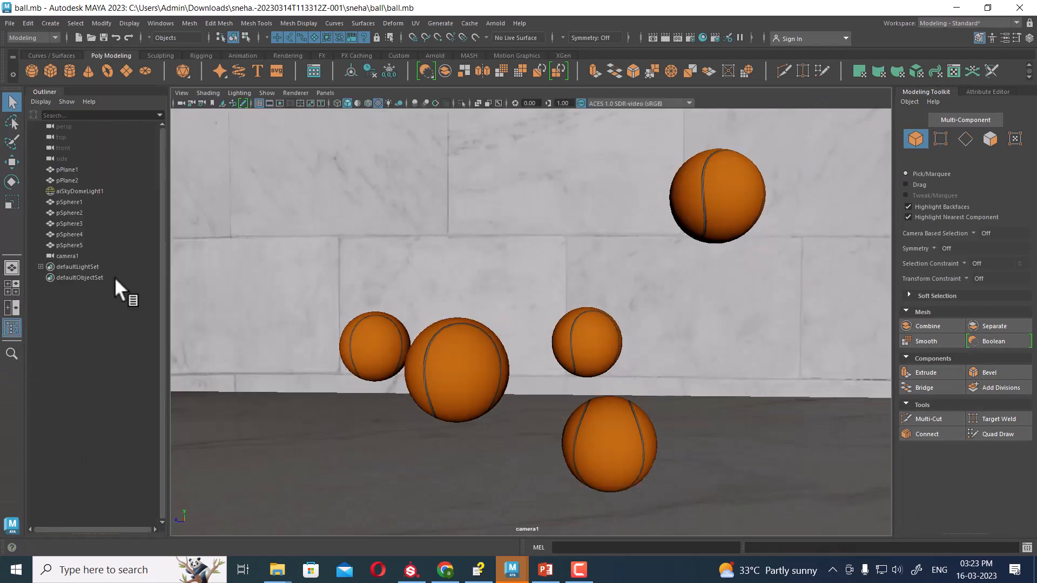
Step: Switch the workspace to Rendering - Standard and close the Render Setup, Property Editor and Script Editor panels
left_click(947, 24)
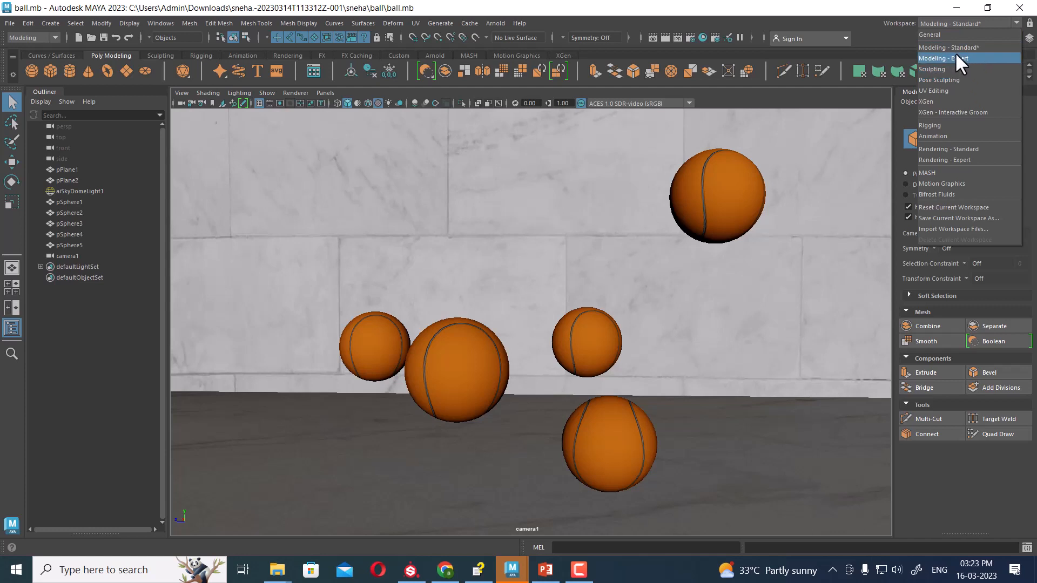
left_click(962, 150)
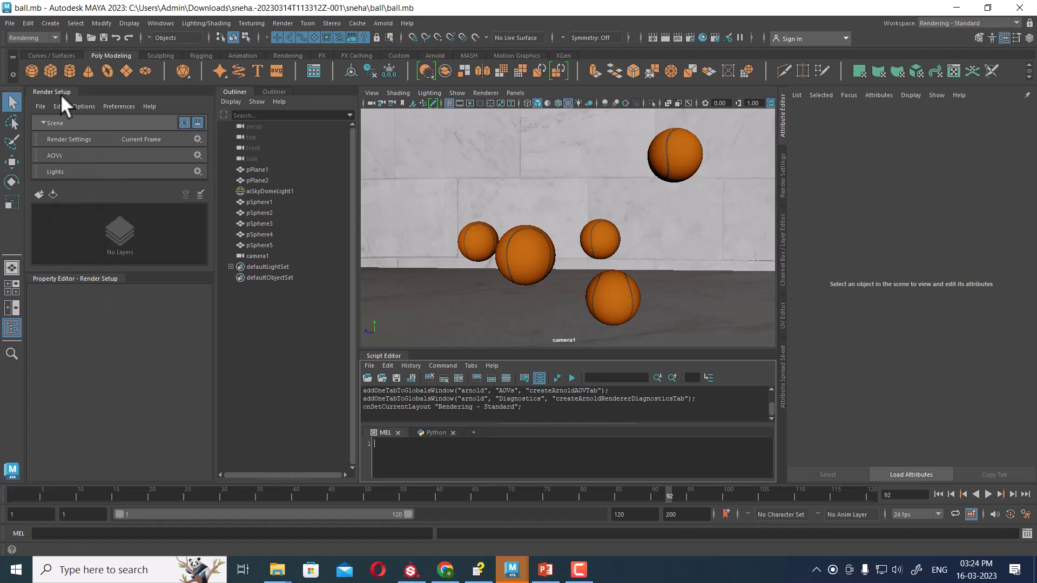
left_click_drag(51, 89, 64, 205)
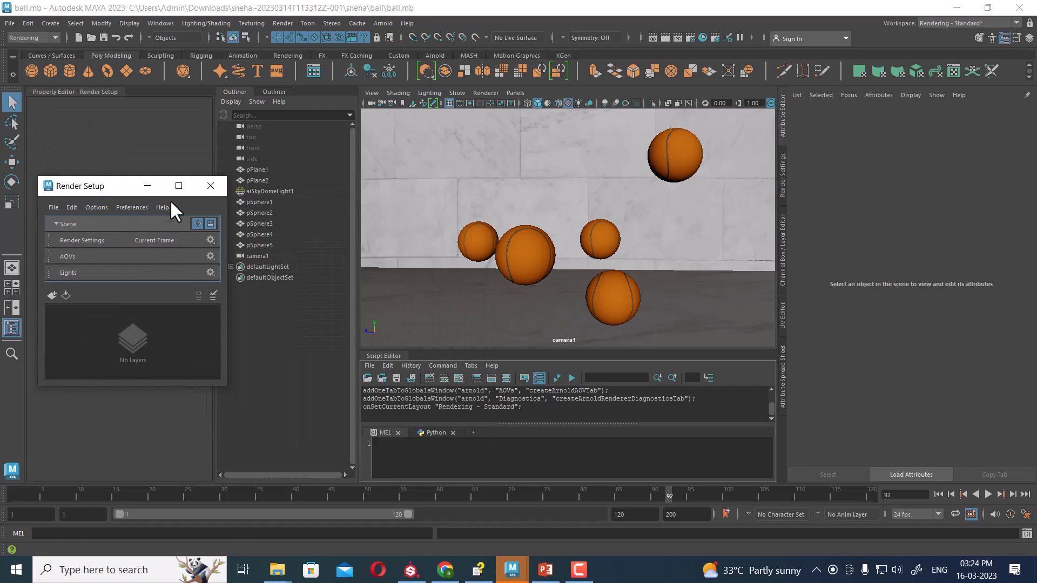
left_click(211, 186)
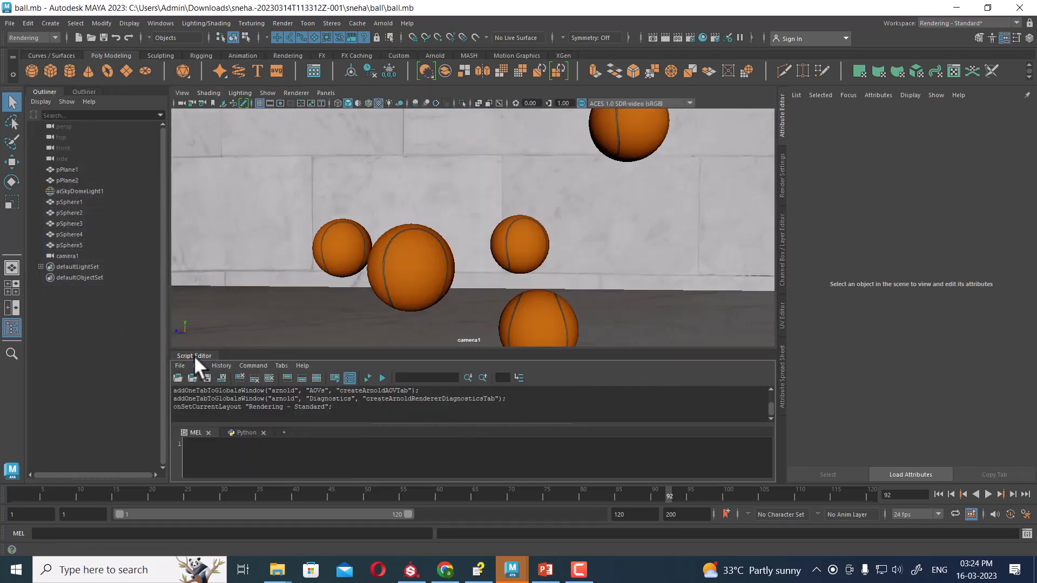
left_click_drag(194, 352, 342, 420)
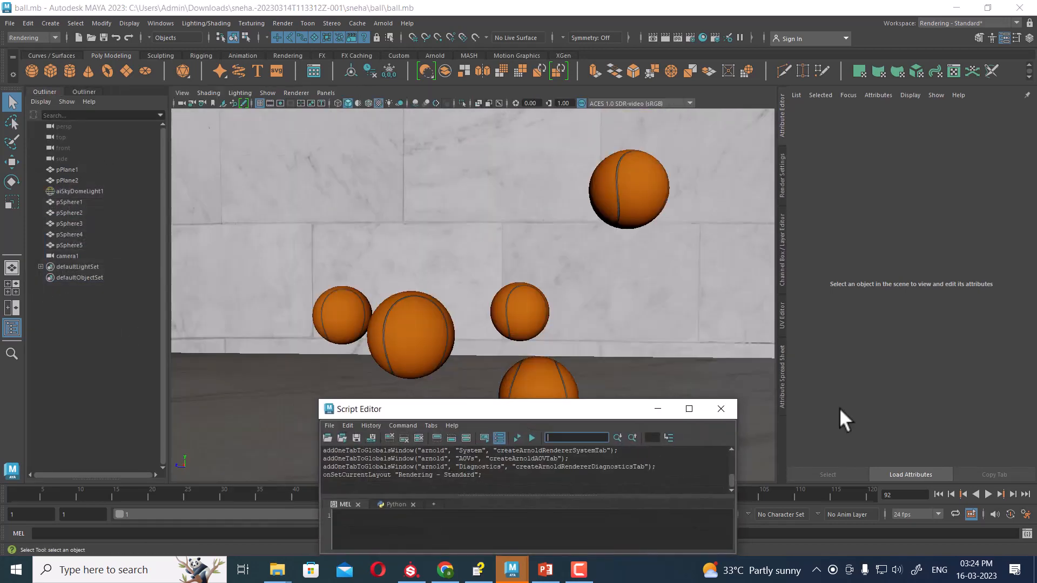
left_click(720, 408)
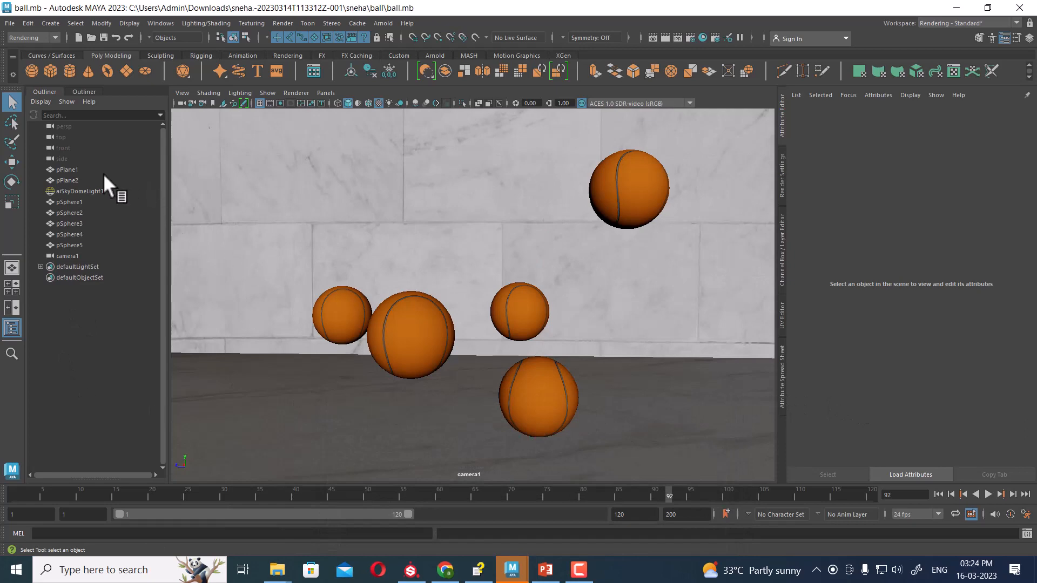
Step: Delete the Arnold sky dome light surrounding the scene from the perspective view
left_click(81, 191)
left_click(656, 321)
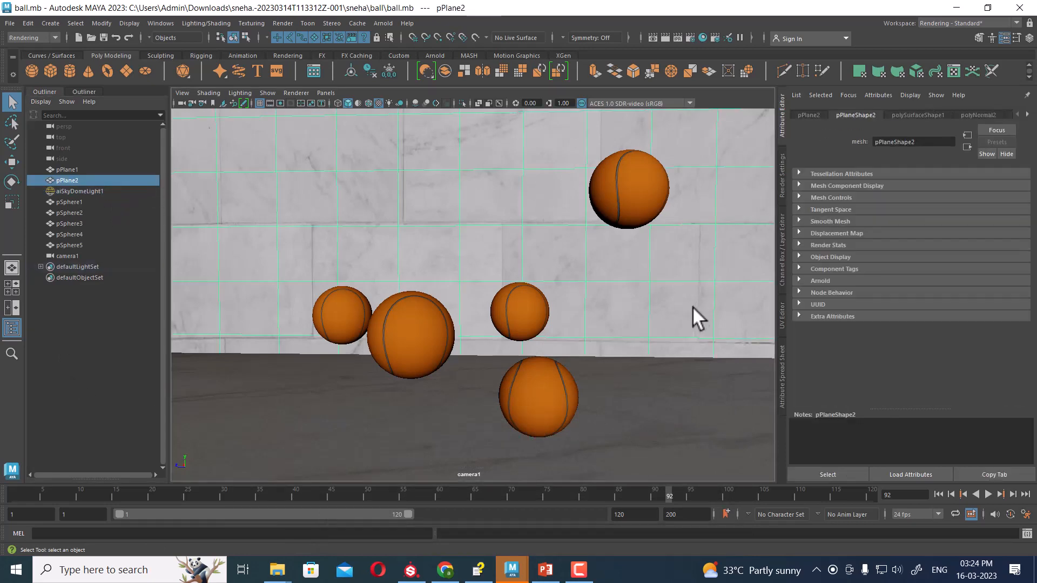
key("space")
left_click_drag(655, 363, 656, 253)
scroll(507, 195, "down", 5)
scroll(507, 196, "down", 5)
left_click_drag(568, 226, 602, 250, "alt")
scroll(429, 222, "down", 5)
scroll(595, 301, "down", 4)
left_click(636, 378)
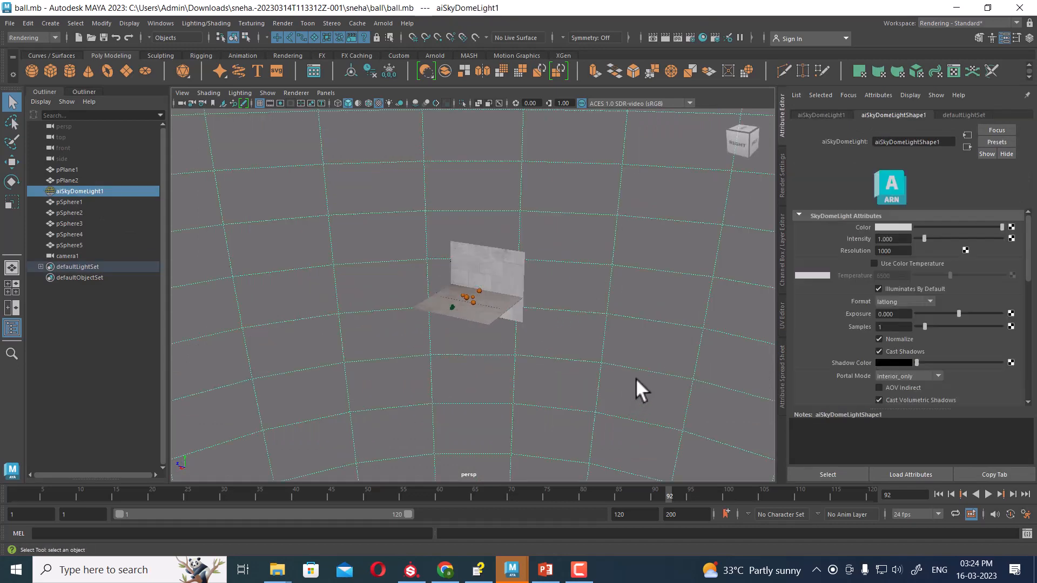
key("Delete")
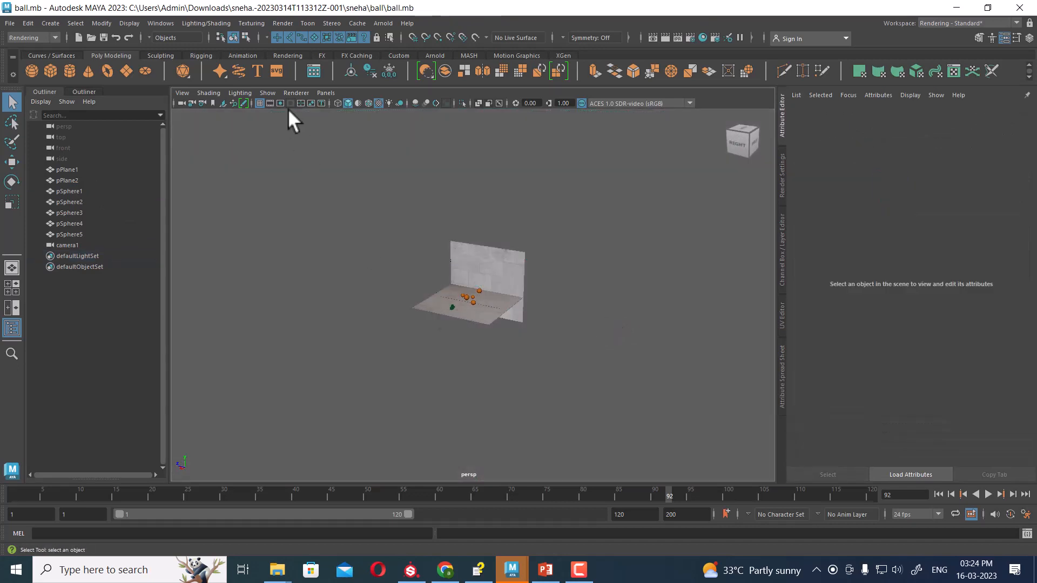
Step: Look through camera1 and display its resolution gate
left_click(326, 93)
mouse_move(339, 104)
left_click(481, 105)
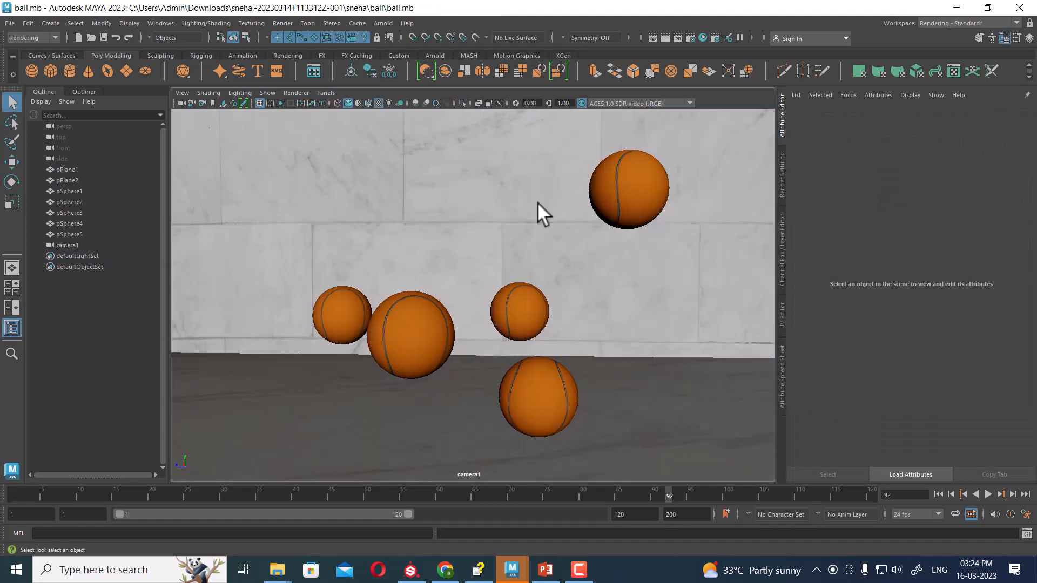
left_click(281, 103)
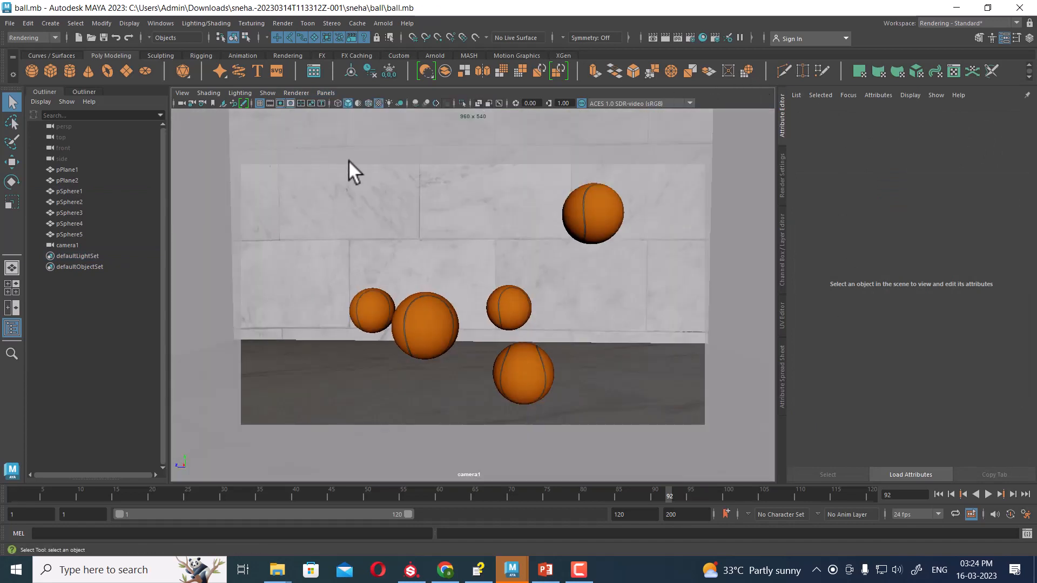
Step: Render the current frame with Arnold, switch the renderer to Maya Software and render the frame again
left_click(665, 37)
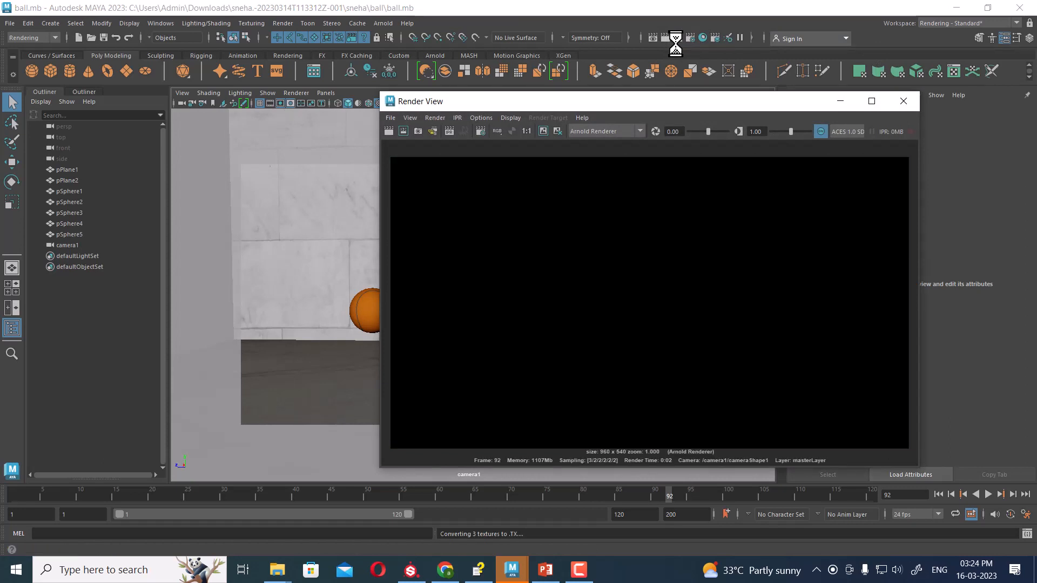
left_click(626, 131)
left_click(617, 141)
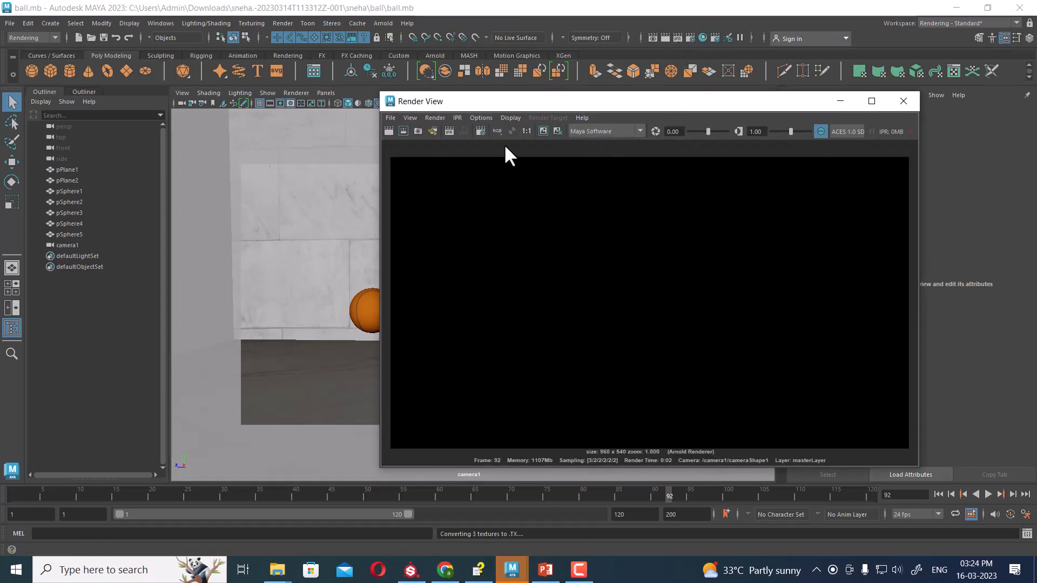
left_click(389, 130)
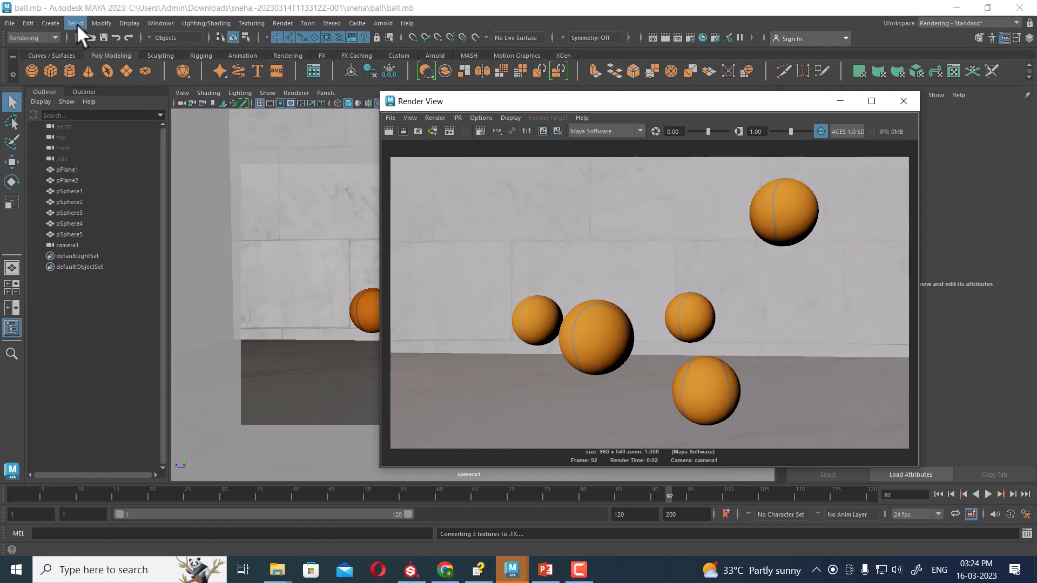
Step: Create a directional light in the scene and close the Render View
left_click(50, 24)
mouse_move(102, 84)
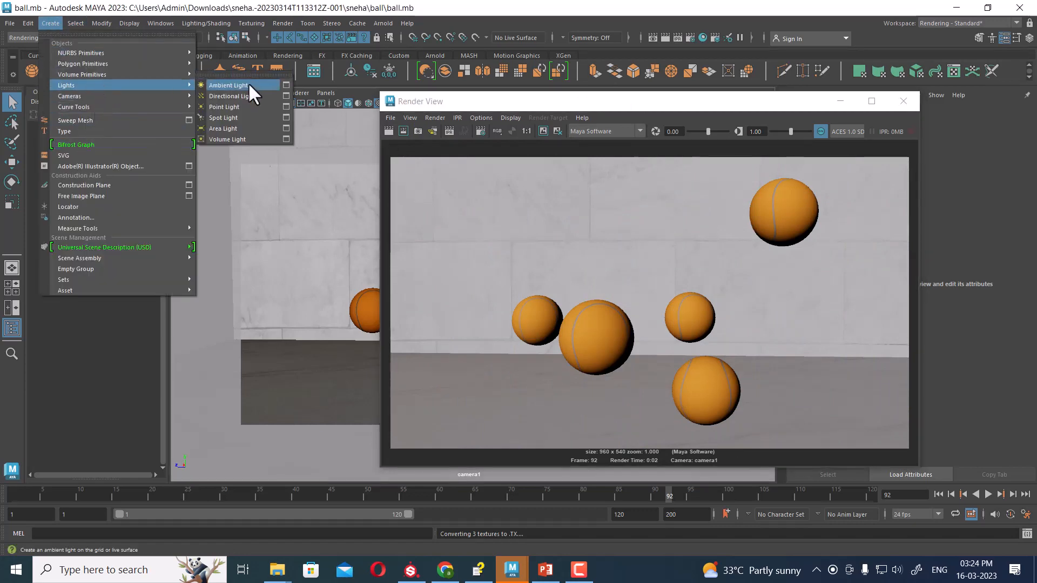
left_click(240, 96)
left_click(903, 101)
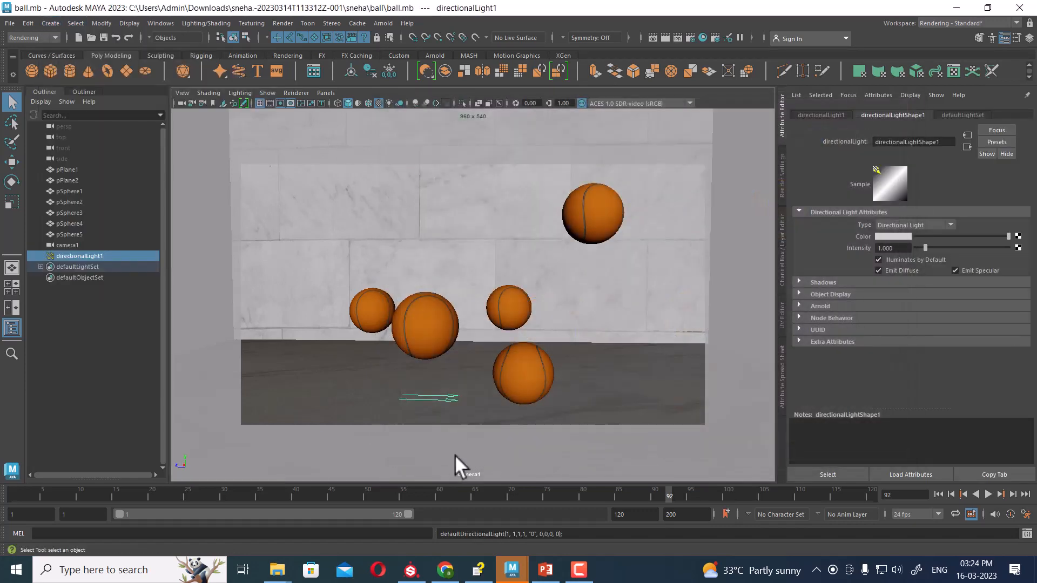
left_click(91, 322)
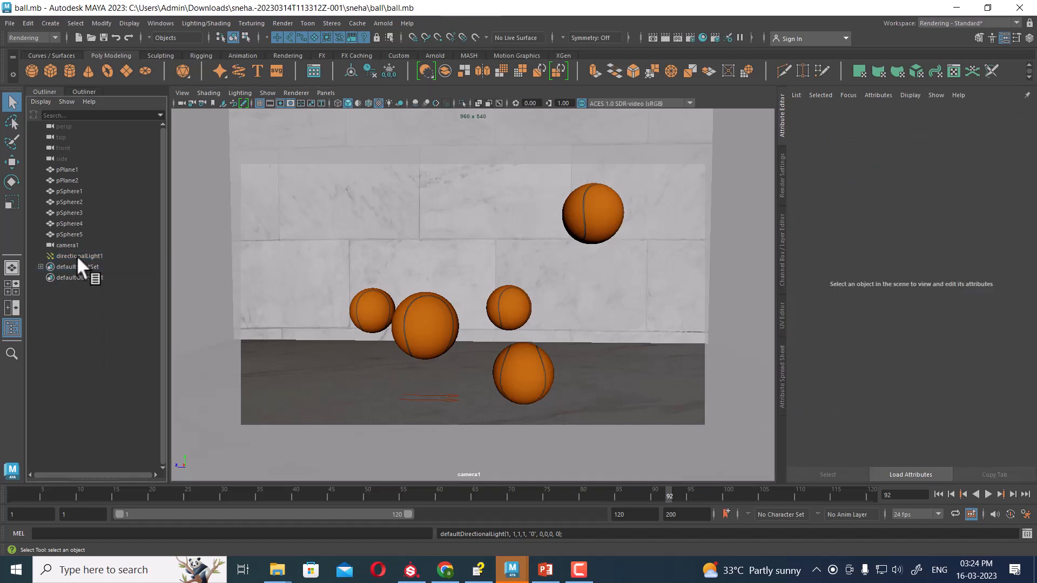
Step: Raise the directional light above the large ball and rotate it to about -67, 47, -58 degrees
left_click(77, 255)
key("w")
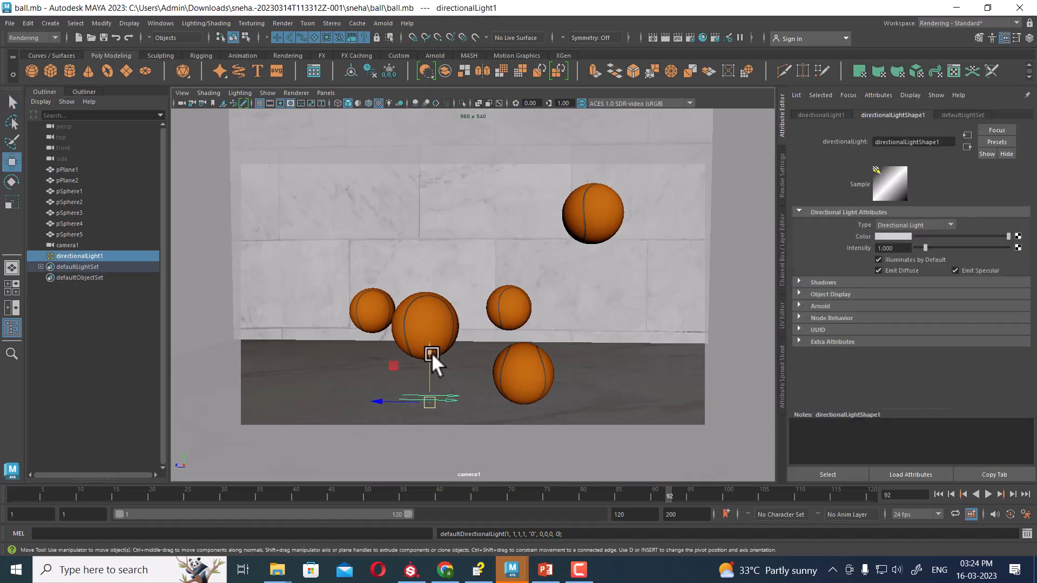
left_click_drag(431, 353, 424, 209)
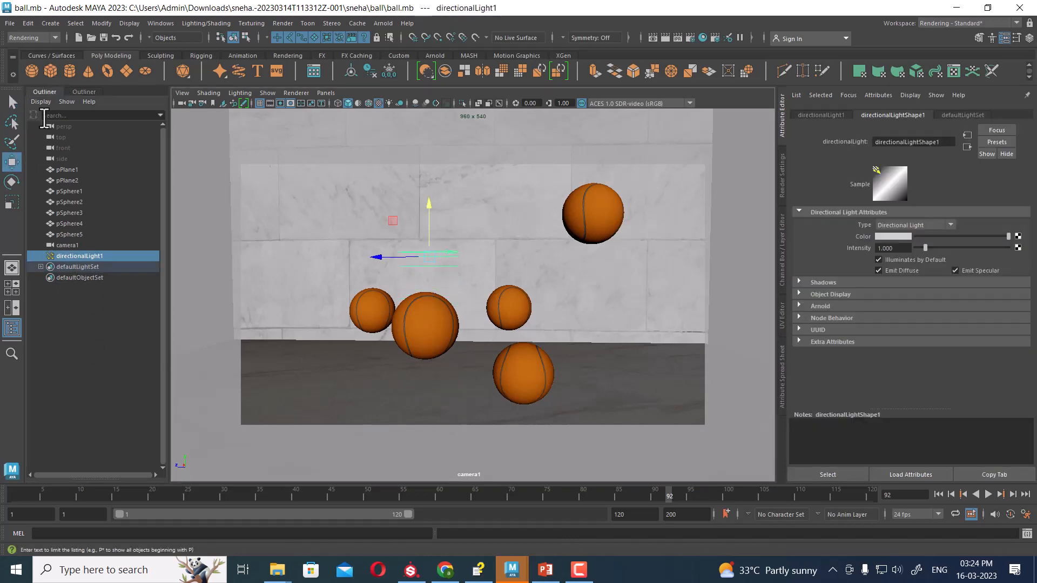
key("e")
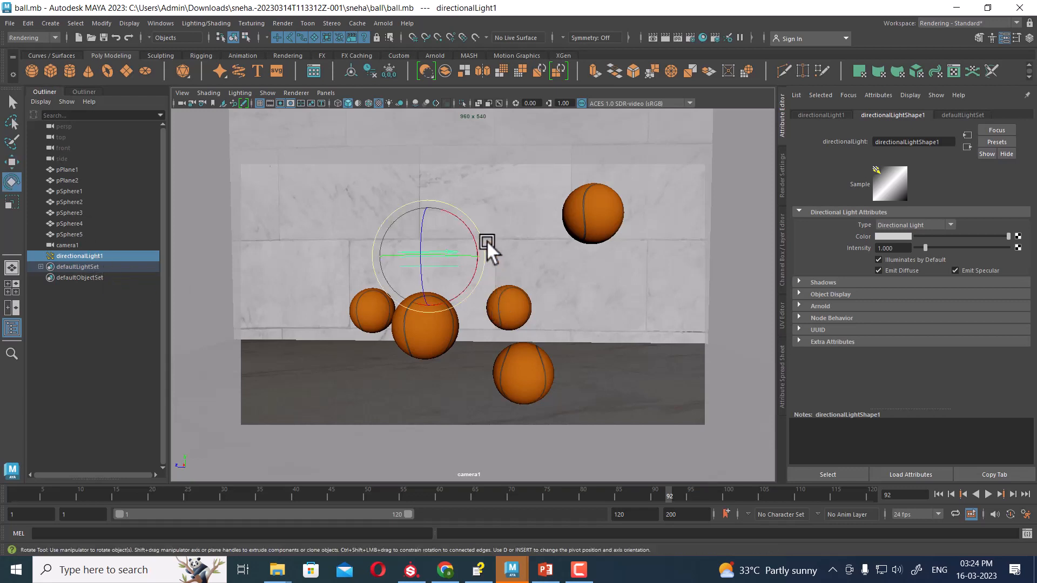
left_click_drag(467, 229, 471, 285)
Step: Enable depth map shadows on the directional light with a resolution of 1024 and a filter size of 4
left_click(828, 282)
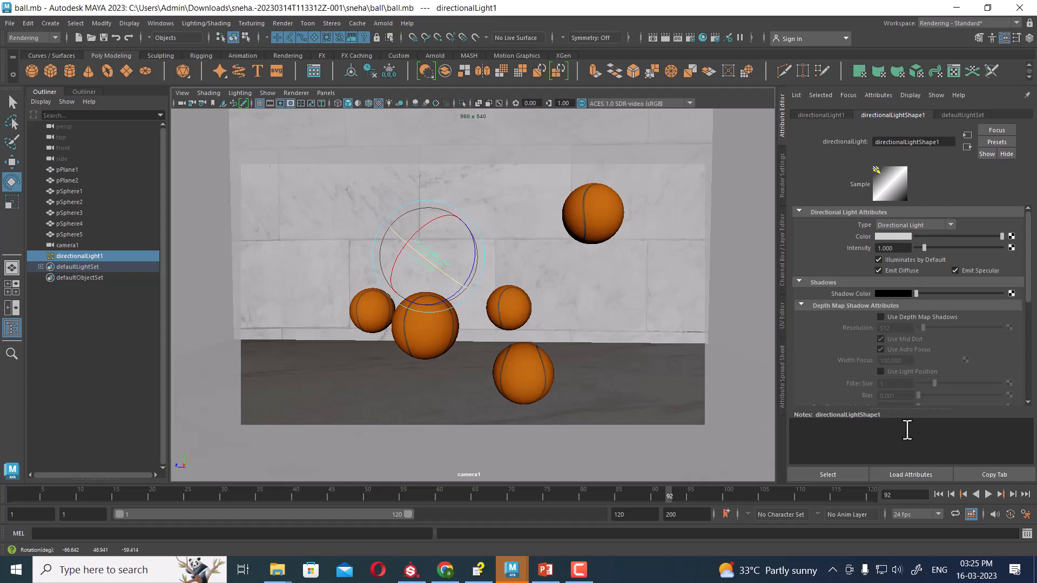
double_click(905, 328)
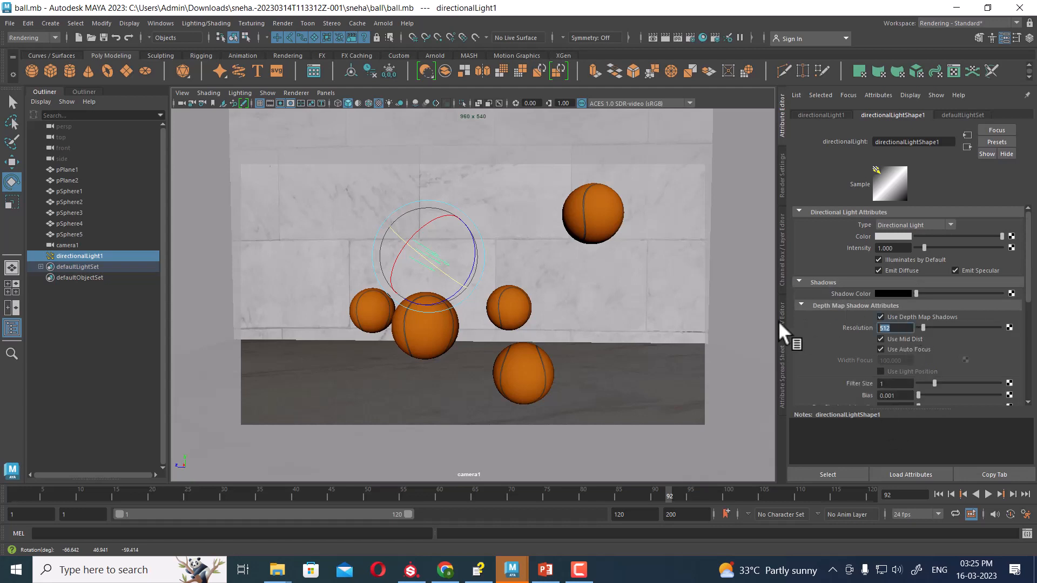
type("1024")
left_click_drag(900, 385, 826, 381)
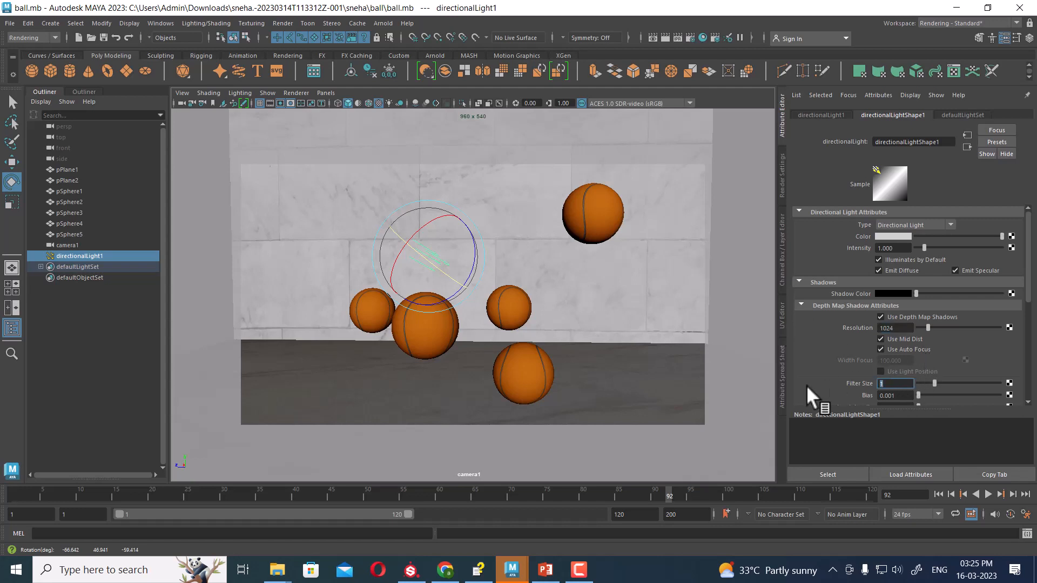
type("4")
key("Return")
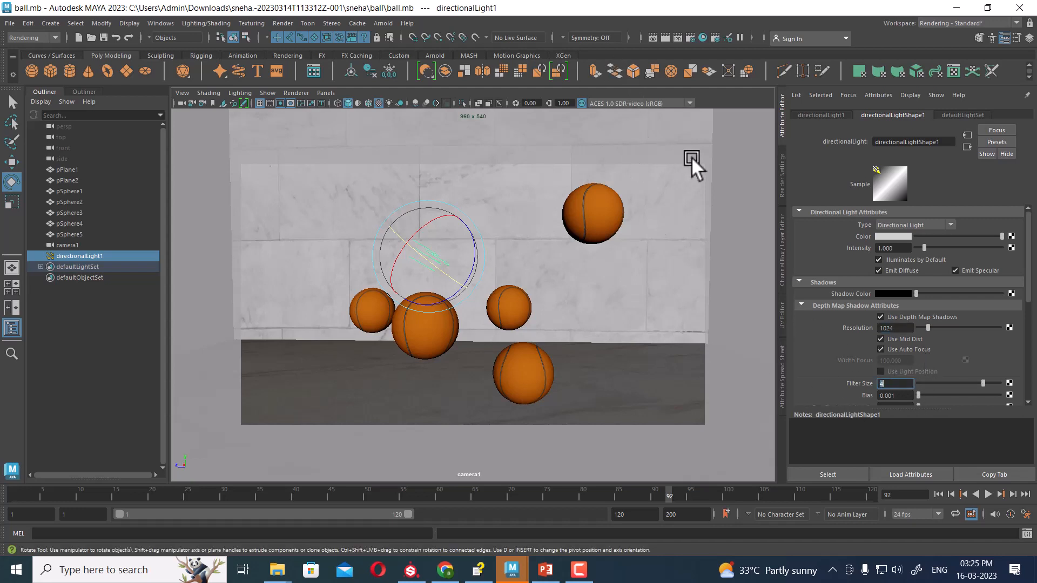
Step: Set the directional light's shadow color to a very dark blue, about H 219, S 0.176, V 0.060
left_click(892, 293)
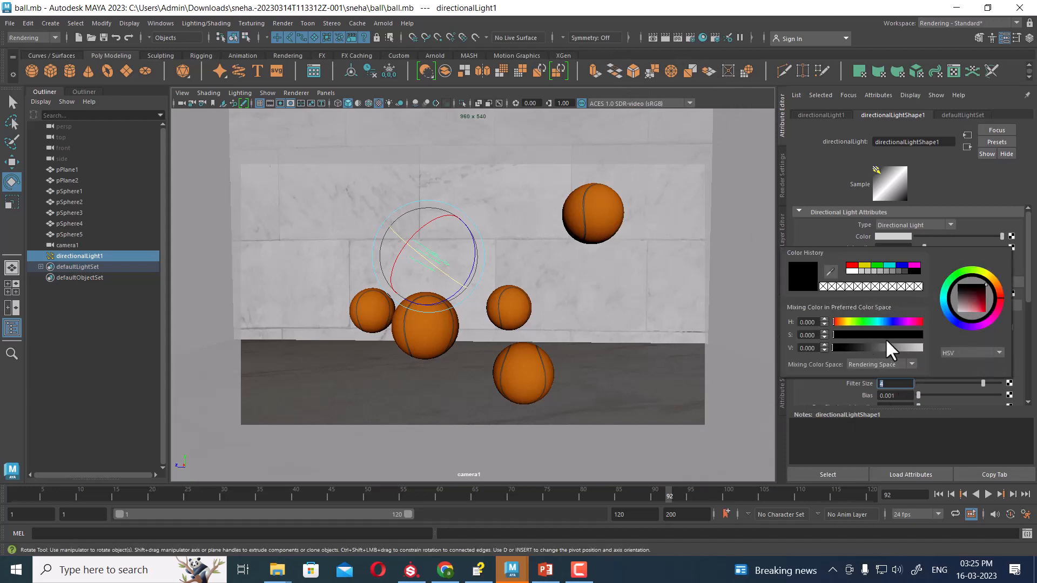
left_click(947, 314)
left_click_drag(975, 303, 974, 311)
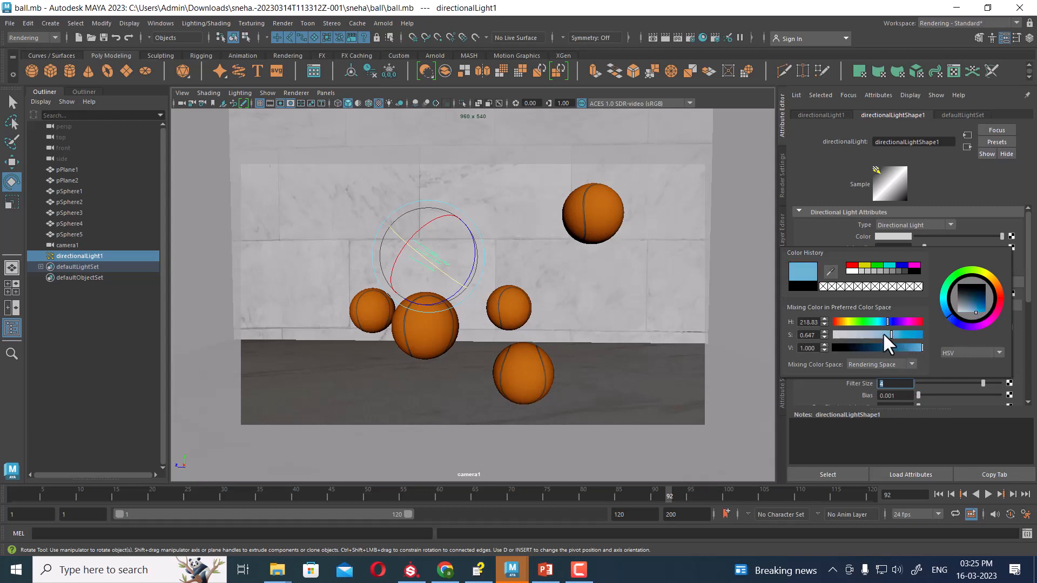
left_click_drag(884, 336, 912, 347)
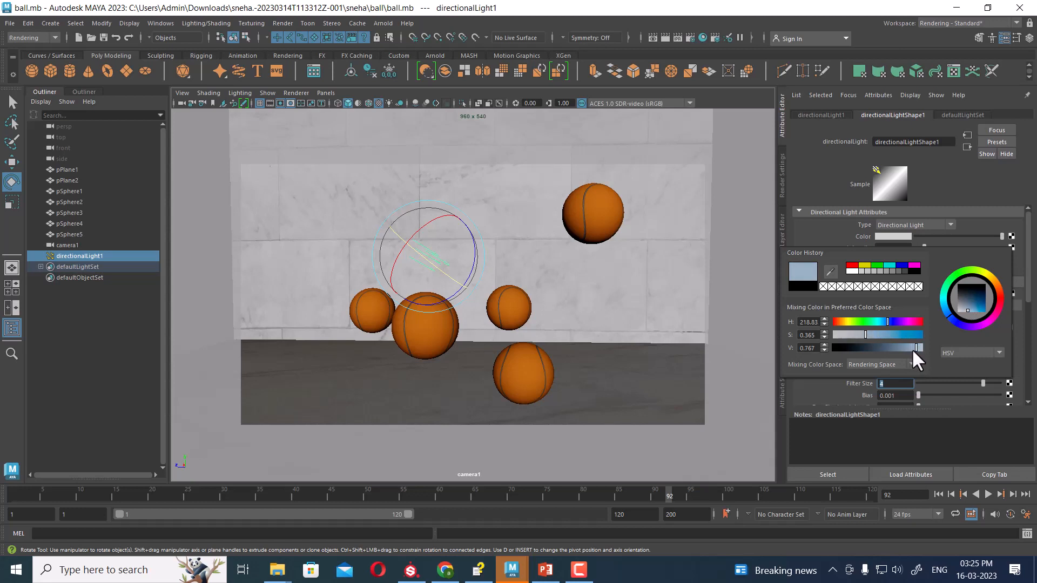
left_click_drag(964, 309, 961, 290)
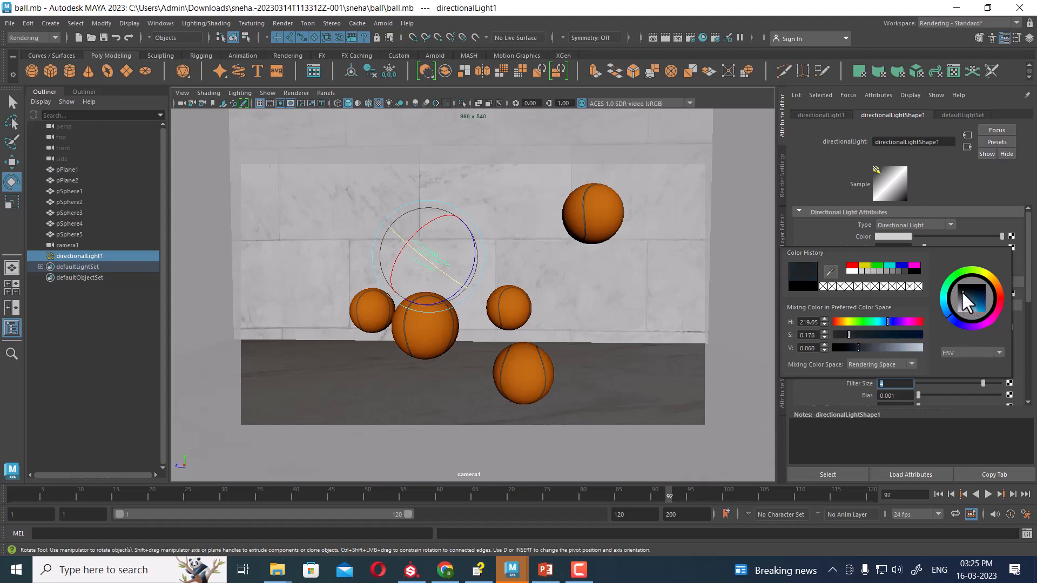
Step: Render the current frame with Maya Software and select the largest ball in the camera view
left_click(665, 35)
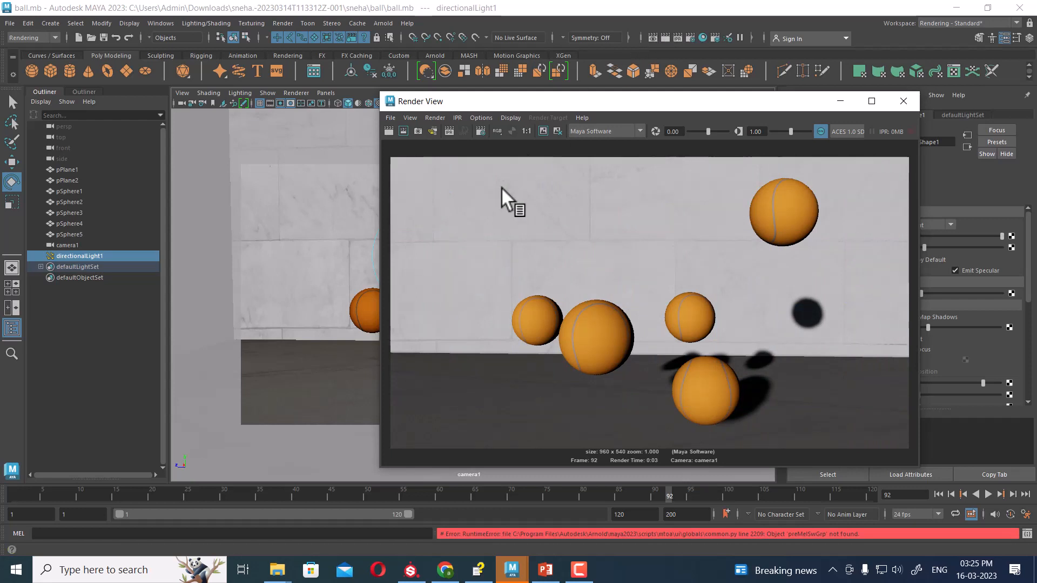
left_click_drag(552, 108, 711, 108)
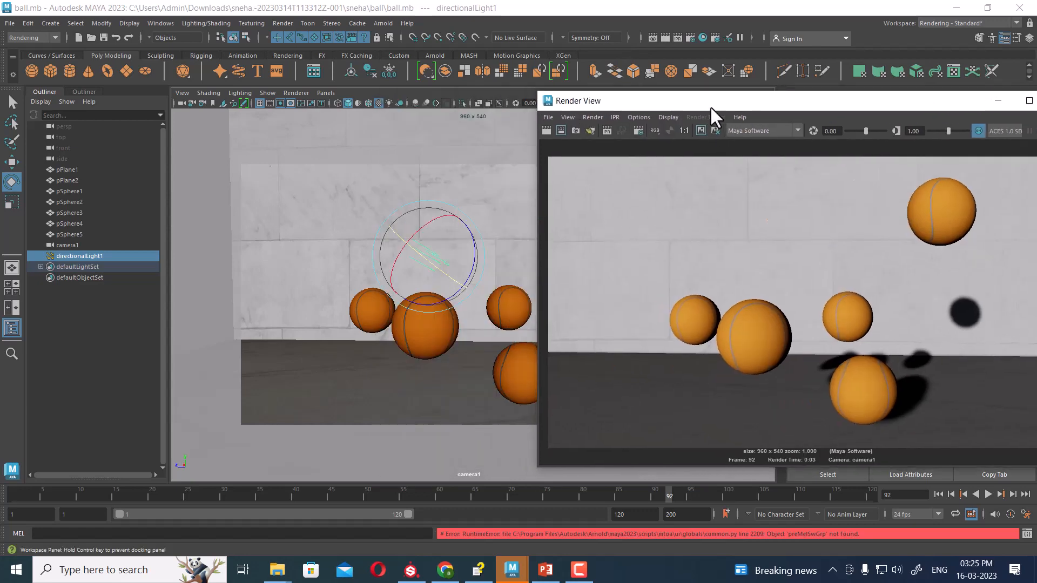
left_click(418, 337)
left_click_drag(909, 108, 297, 144)
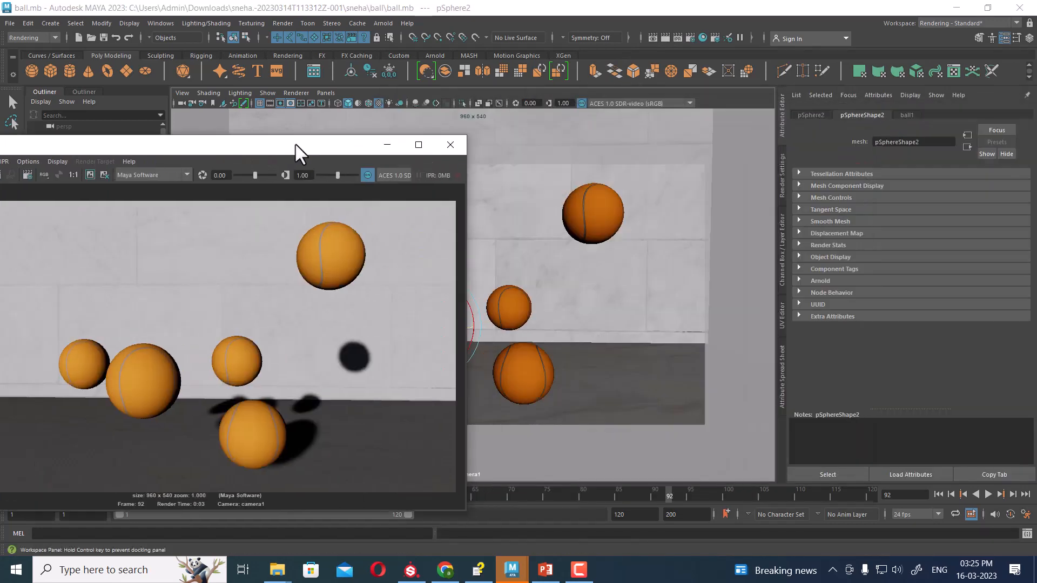
Step: Examine the Lambert materials on the upper ball, the back wall and the floor plane, and re-render the frame
left_click(614, 207)
right_click_drag(611, 205, 610, 467)
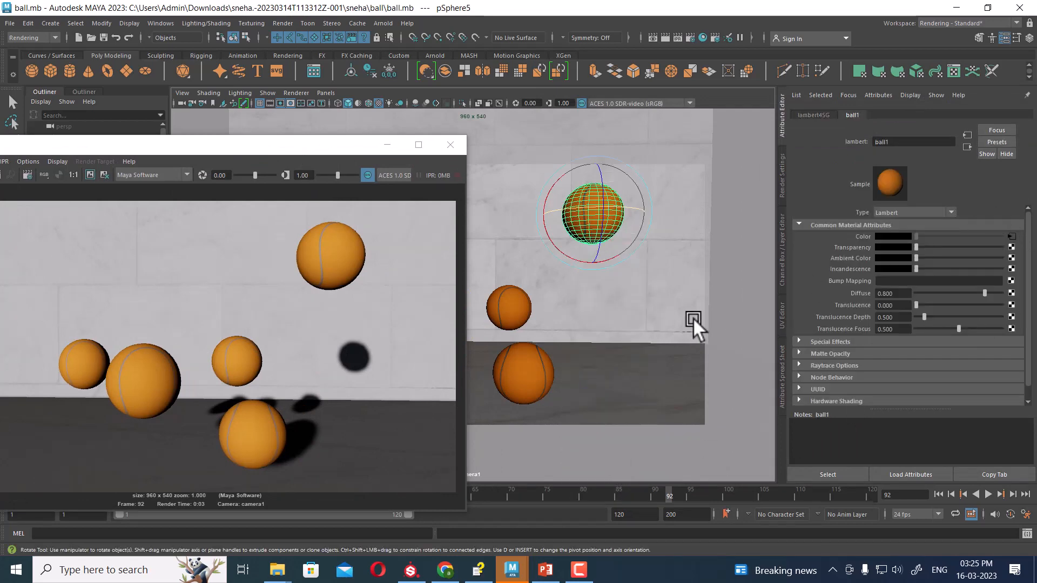
left_click(631, 319)
right_click_drag(646, 303, 647, 509)
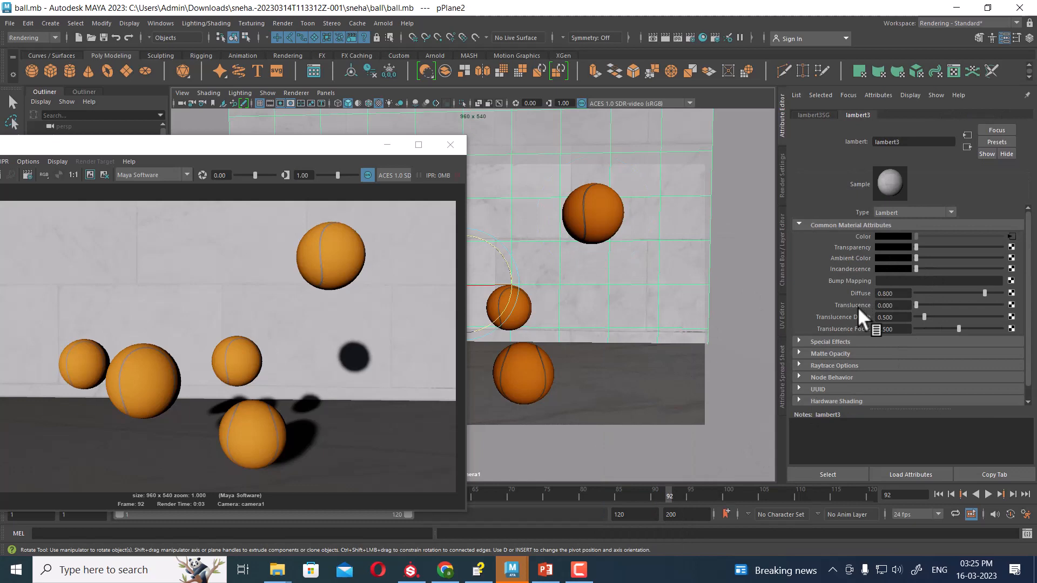
left_click(579, 381)
right_click_drag(613, 233, 610, 468)
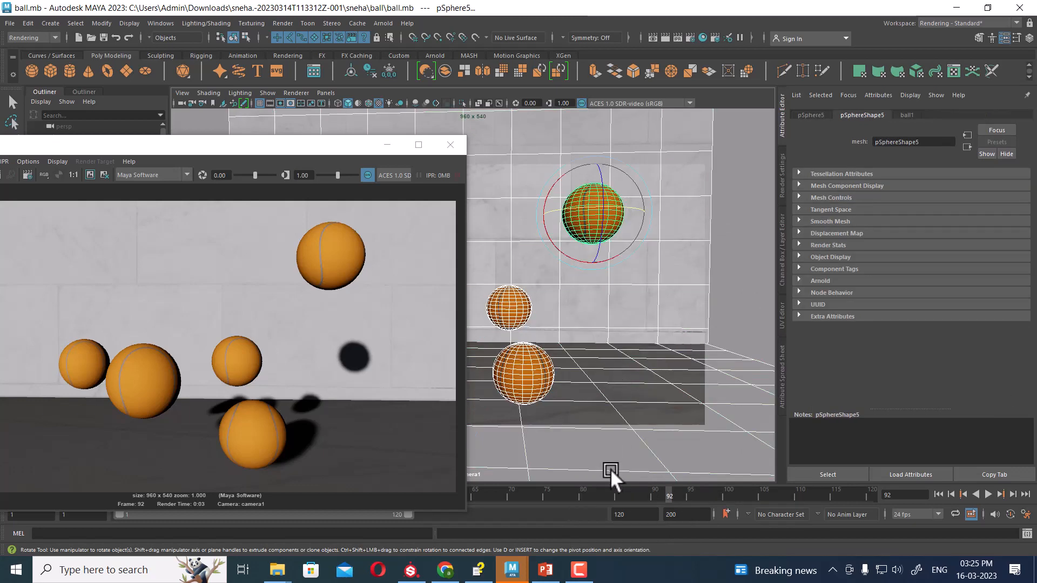
left_click(641, 368)
right_click_drag(640, 376, 635, 510)
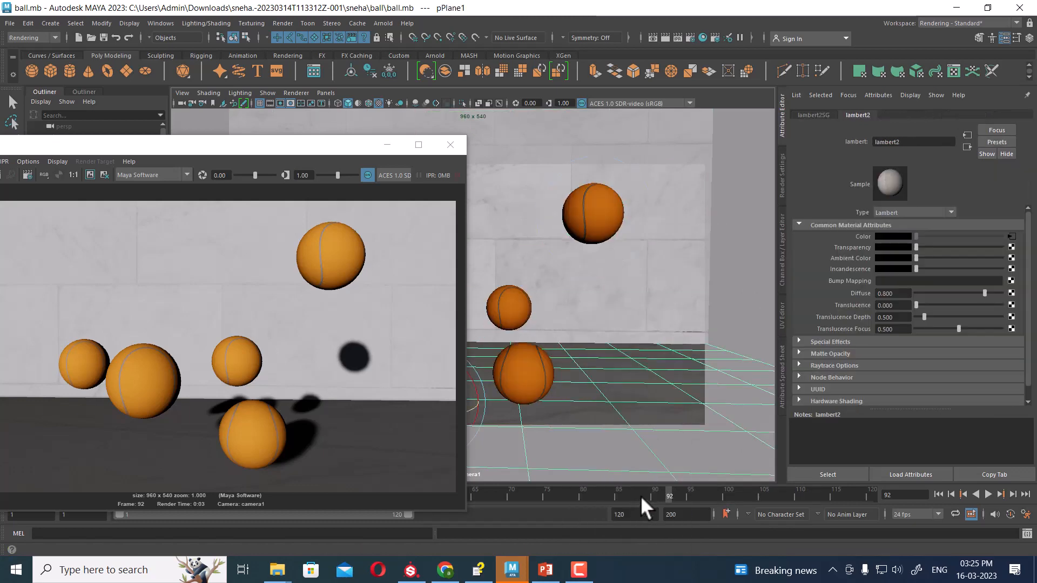
left_click_drag(320, 145, 704, 129)
left_click(319, 159)
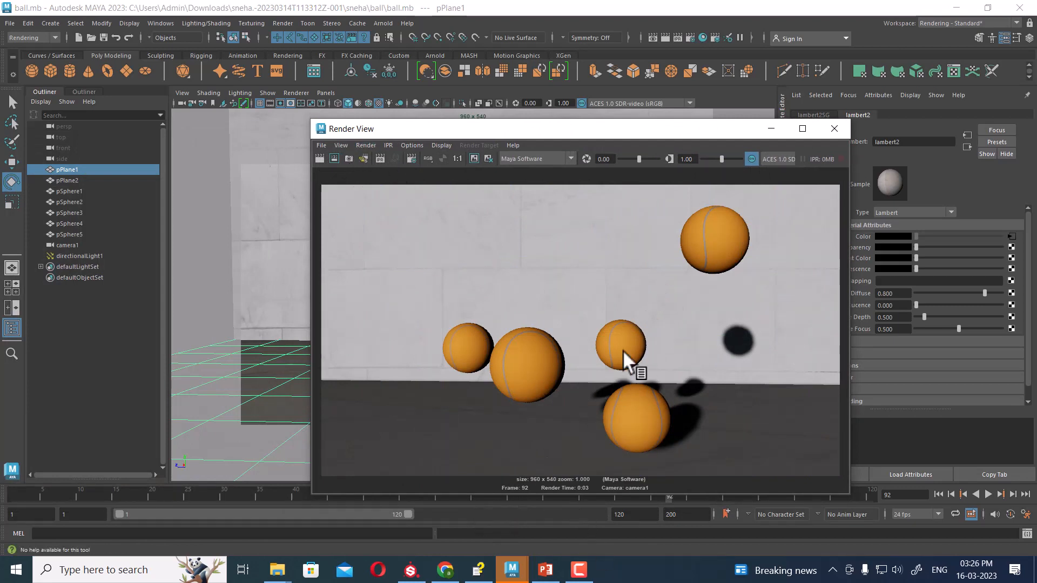
Step: Light the viewport with all scene lights, rotate the directional light to aim more steeply down at the floor, and re-render the frame
left_click_drag(642, 129, 876, 138)
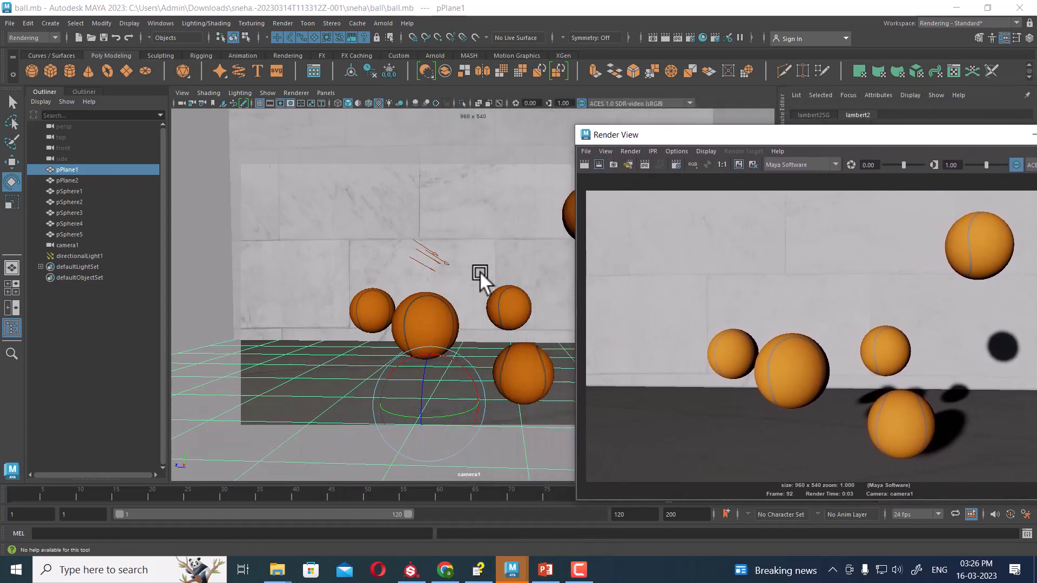
left_click(429, 254)
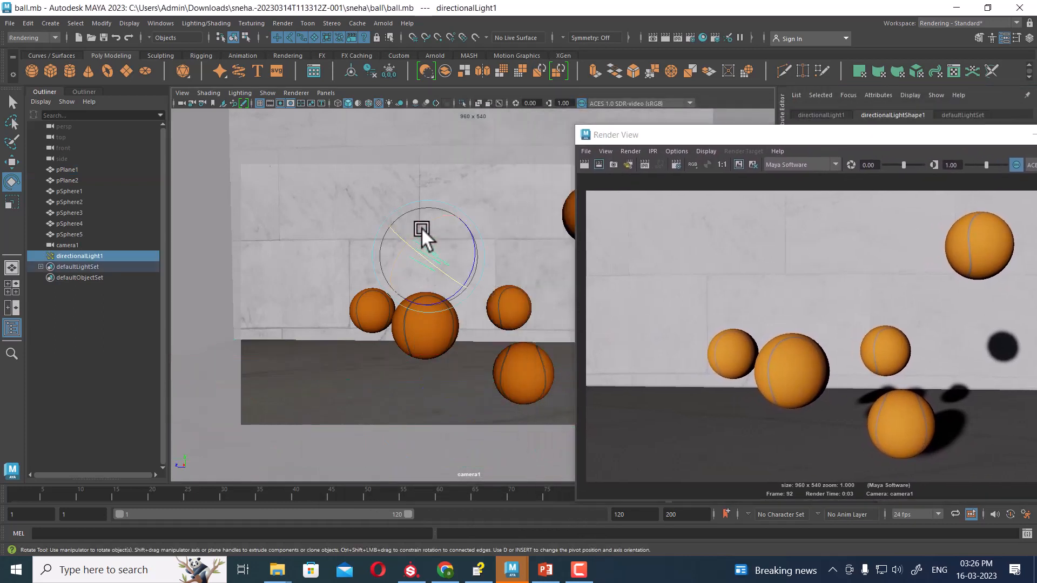
key("7")
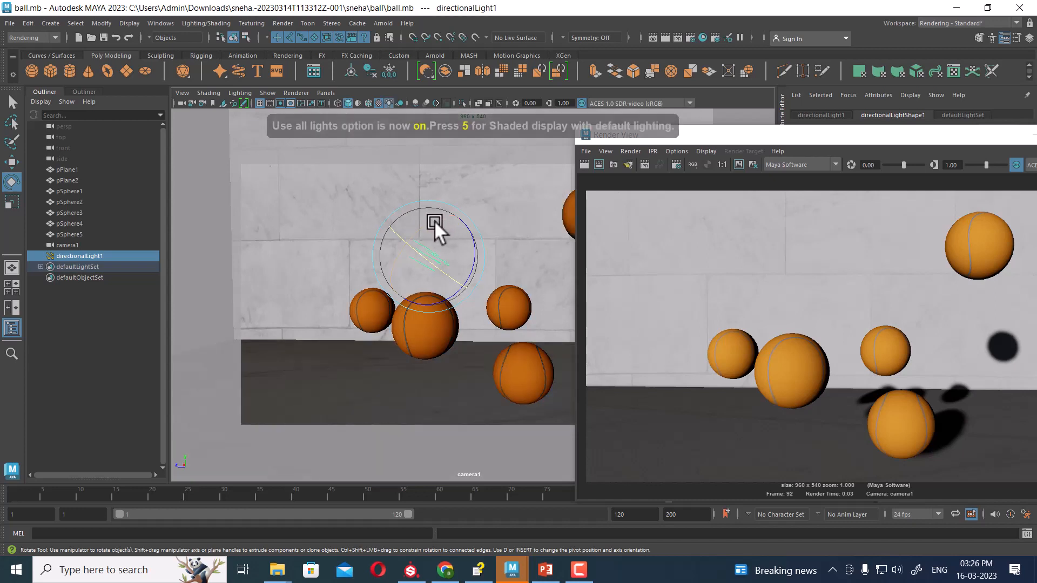
mouse_move(435, 220)
left_mouse_down()
mouse_move(439, 203)
mouse_move(447, 236)
mouse_move(436, 216)
left_mouse_up()
left_click(582, 165)
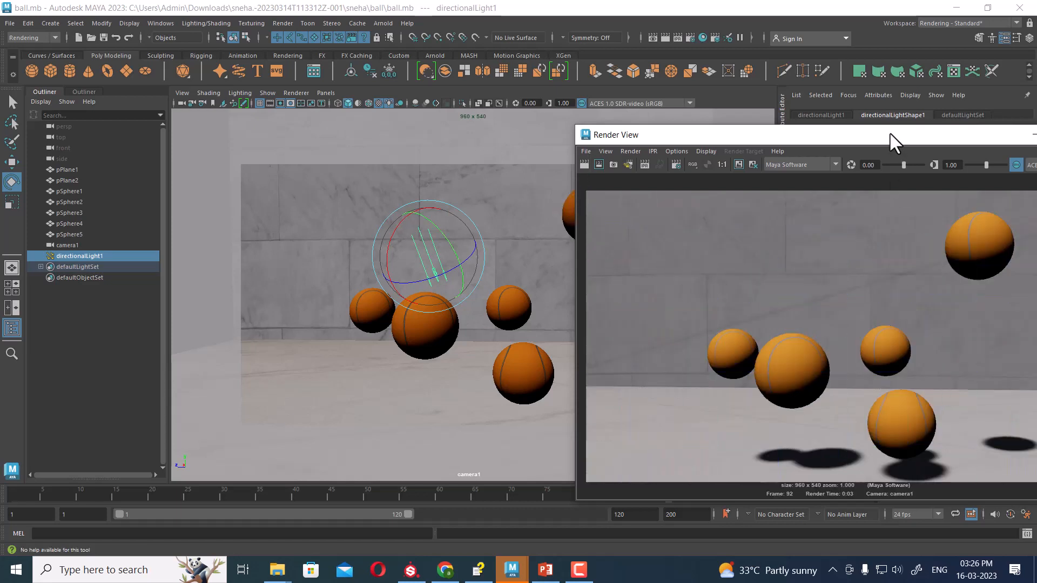
left_click_drag(889, 135, 689, 181)
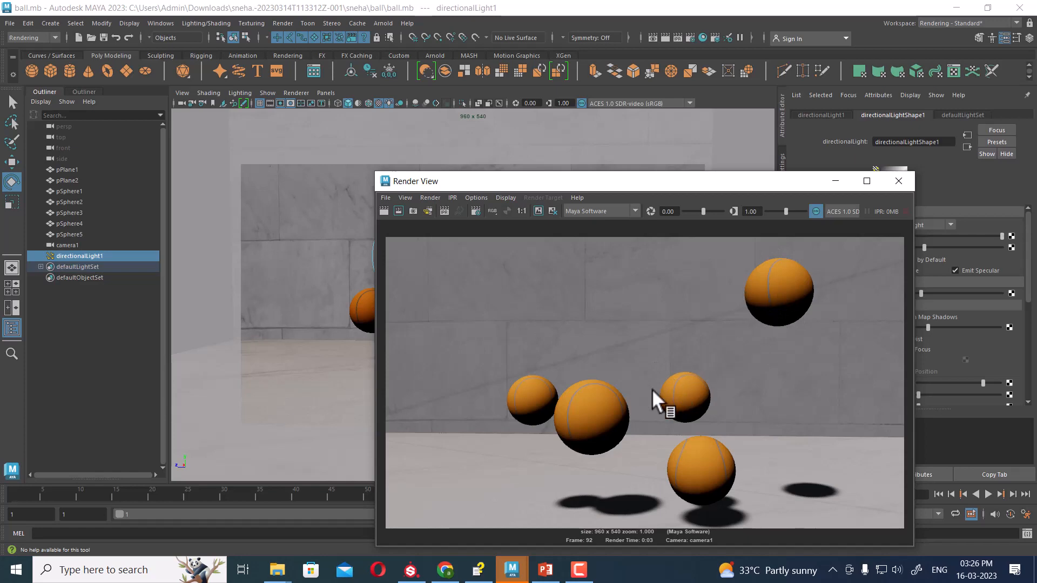
Step: Change the directional light's color to a very pale yellow and re-render the frame
left_click_drag(693, 187, 525, 393)
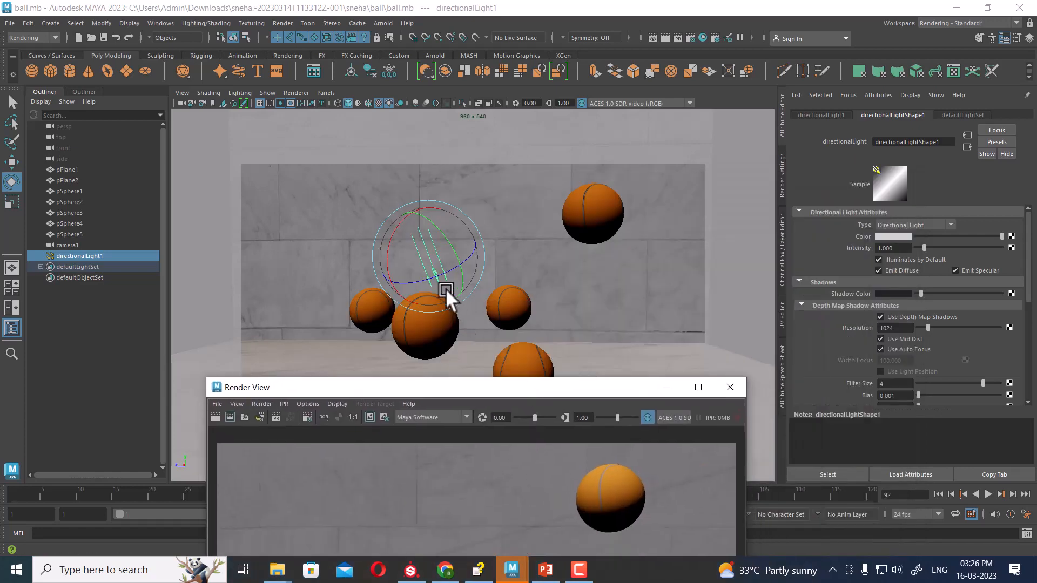
left_click(87, 284)
left_click(81, 256)
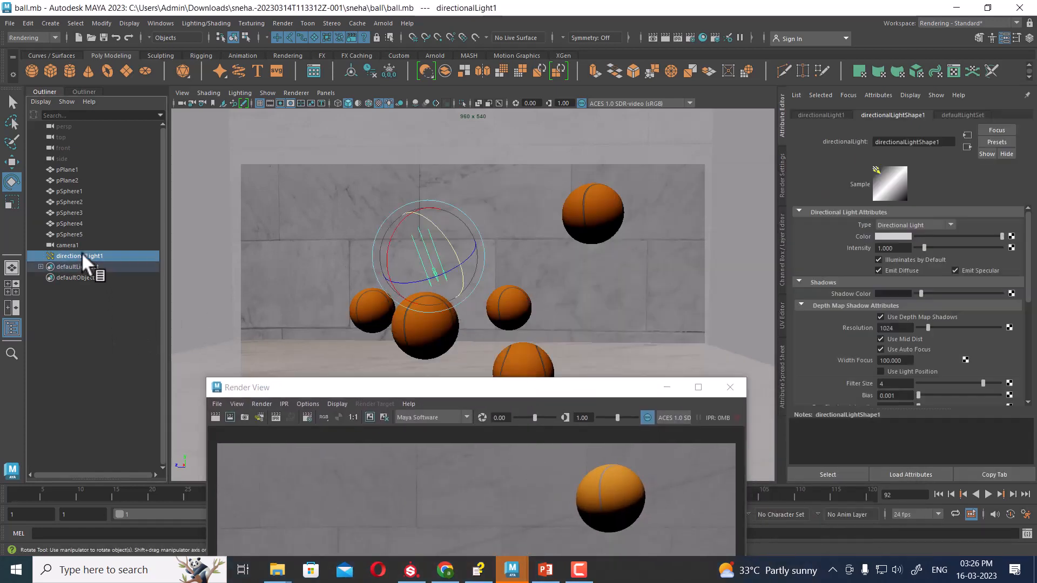
left_click(899, 237)
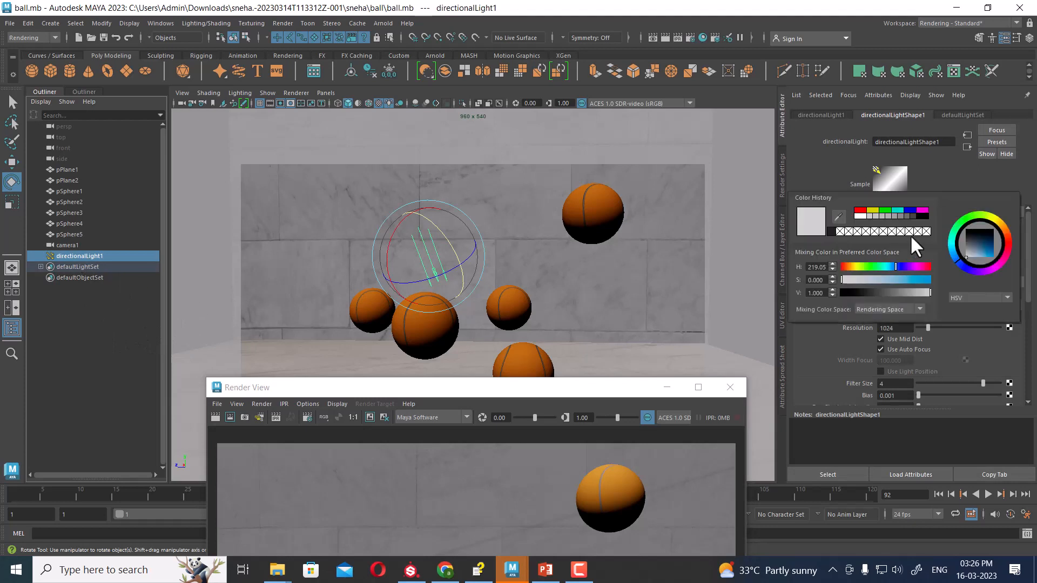
left_click(871, 211)
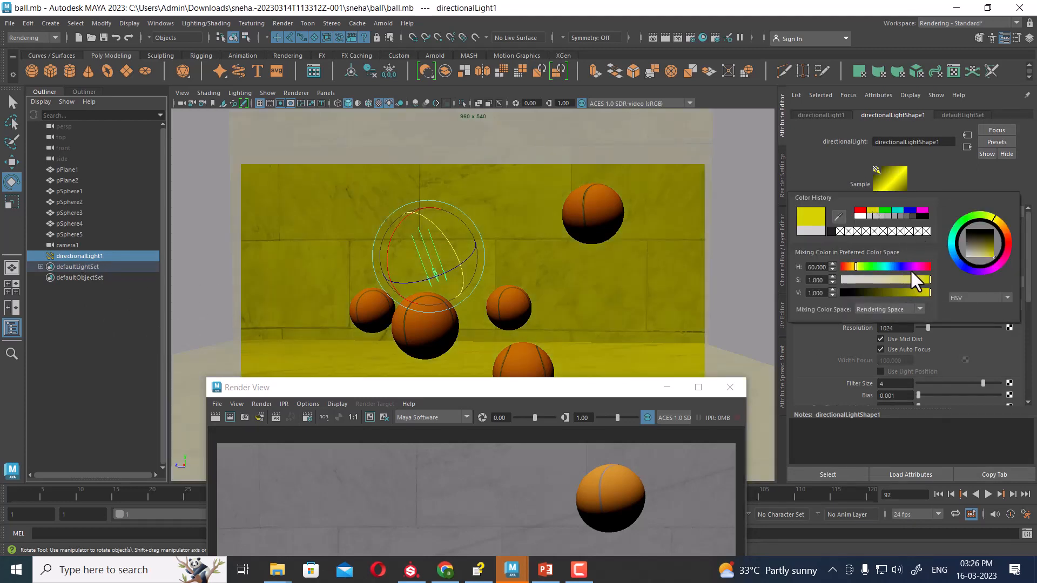
left_click_drag(872, 277, 857, 277)
left_click_drag(439, 391, 469, 206)
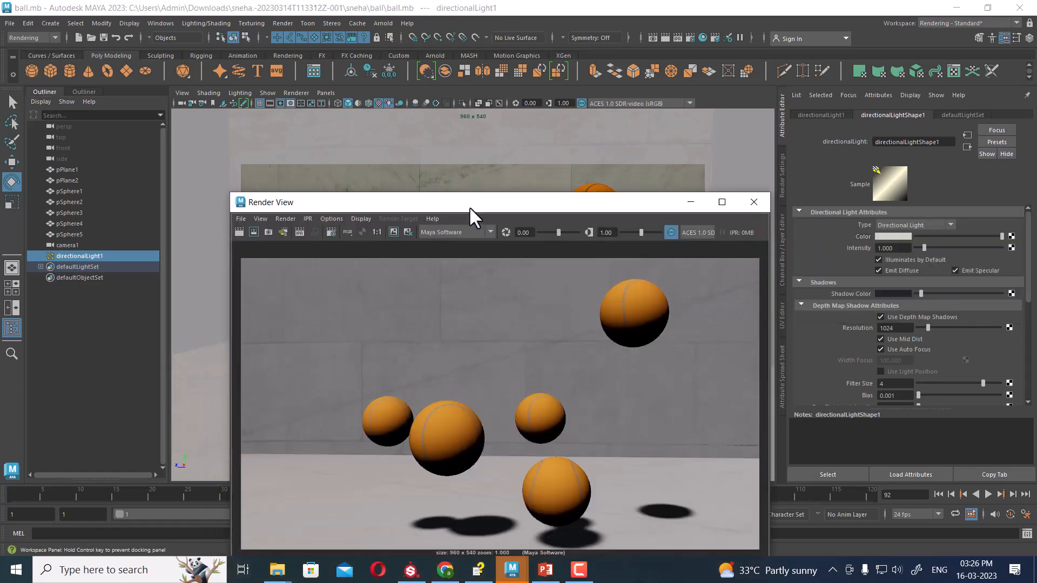
left_click_drag(384, 200, 380, 93)
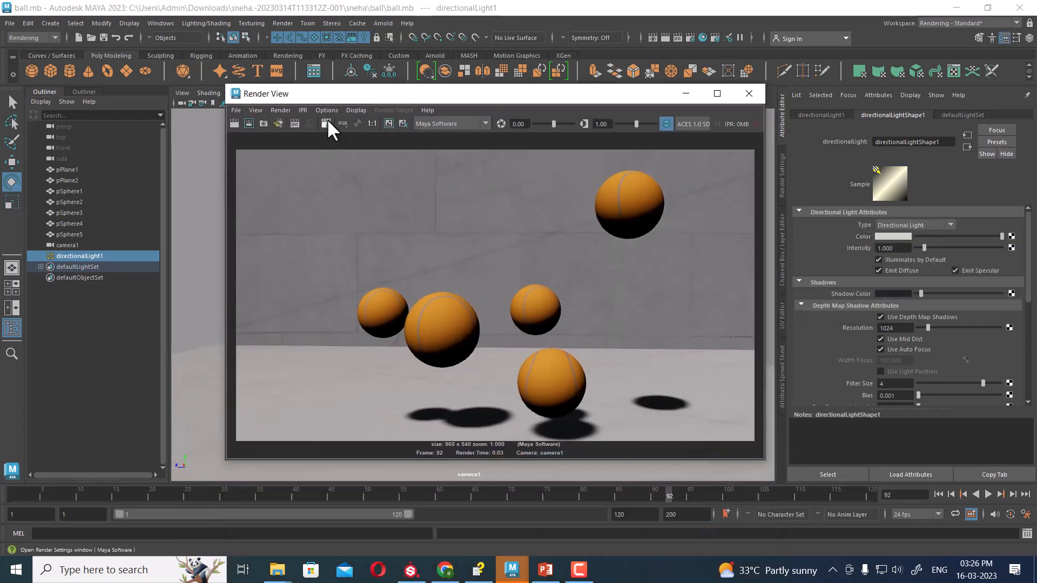
left_click(234, 124)
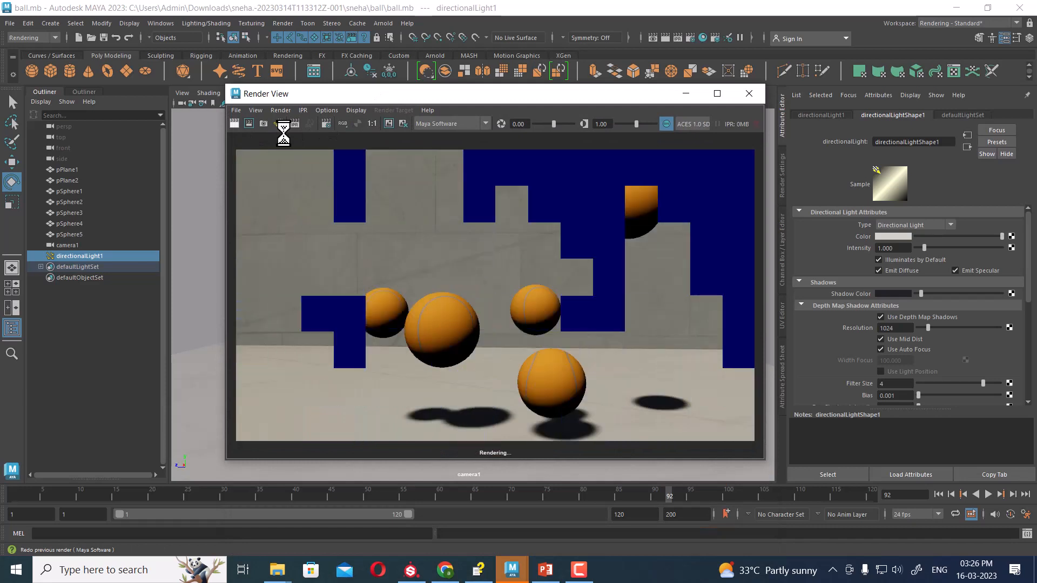
Step: Rotate the directional light slightly to about -90, 48, -47 degrees, rendering the frame to check the shadows
left_click_drag(500, 95, 737, 89)
left_click_drag(432, 227, 440, 241)
left_click(471, 117)
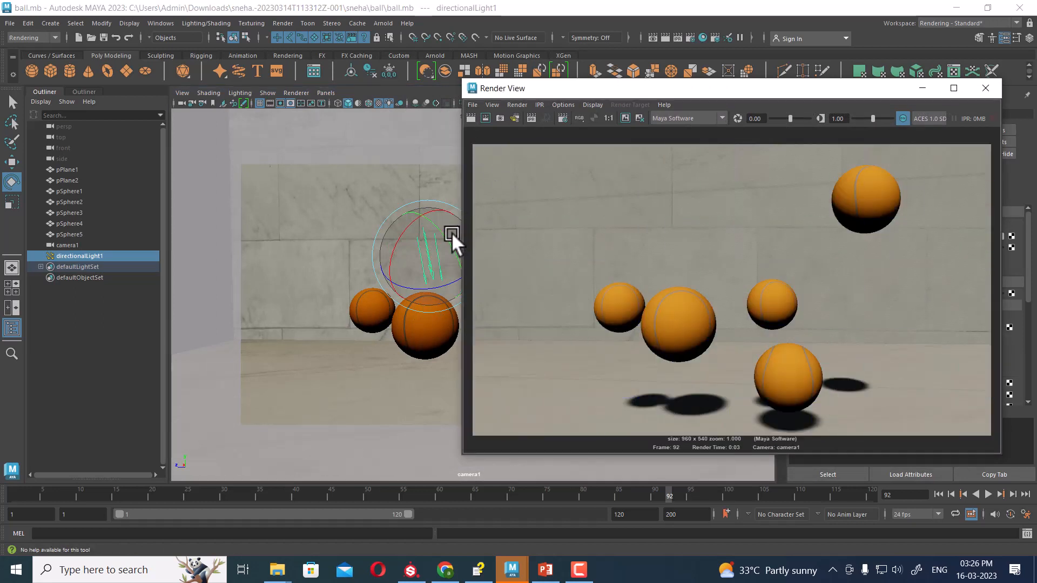
left_click_drag(451, 232, 406, 226)
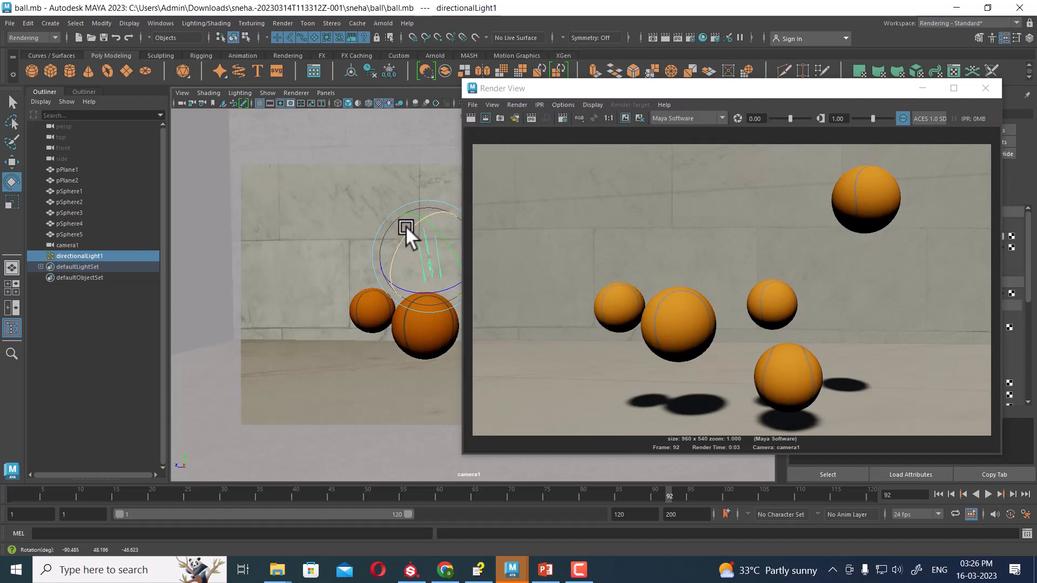
left_click(471, 117)
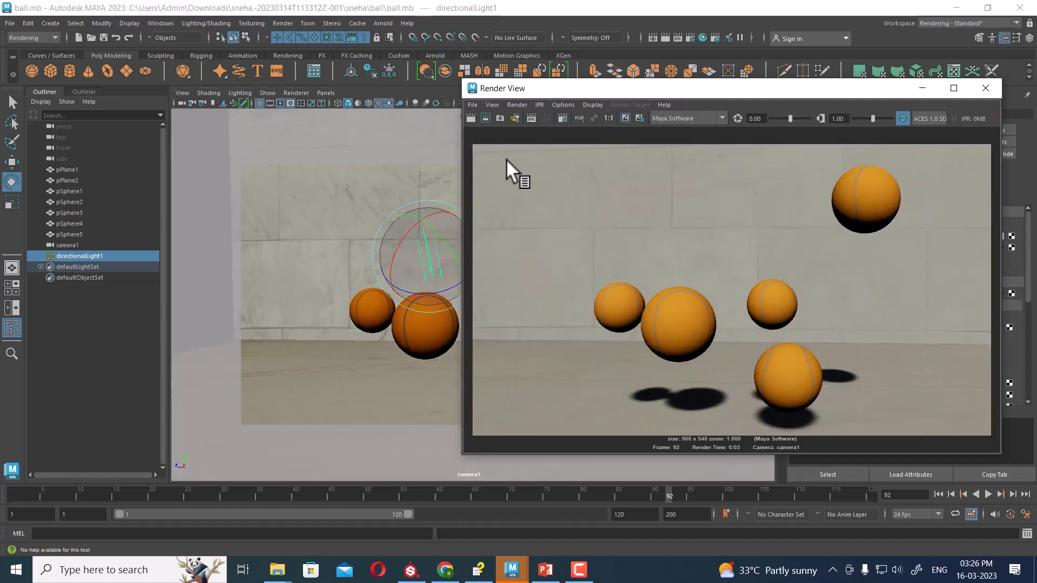
Step: Rotate the directional light to about -85, 44, -78 degrees and to about -54, 28, -26 degrees, rendering the frame at each angle
left_click_drag(617, 89, 689, 92)
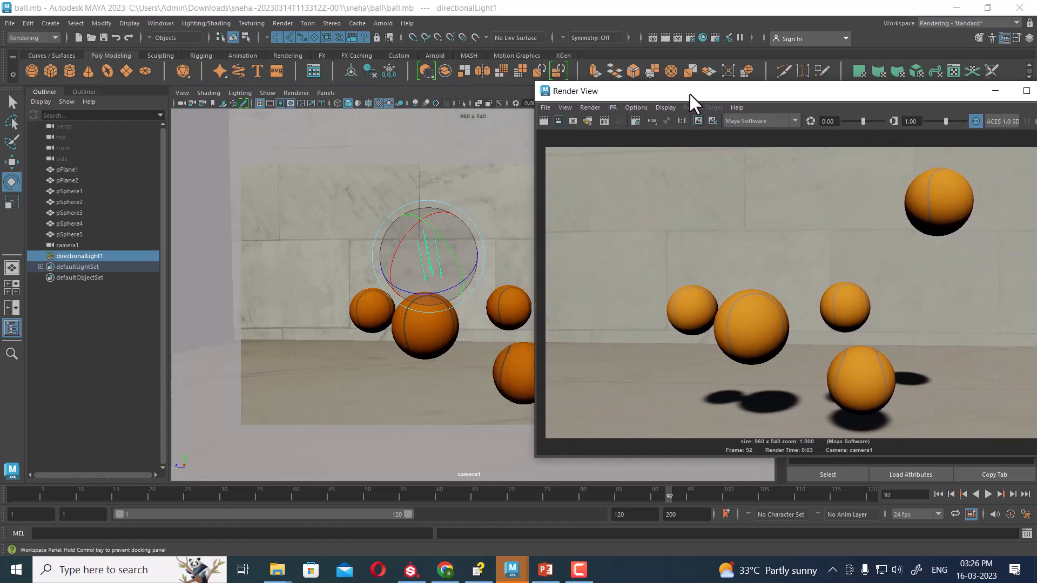
mouse_move(452, 263)
left_mouse_down()
mouse_move(423, 242)
mouse_move(397, 255)
left_mouse_up()
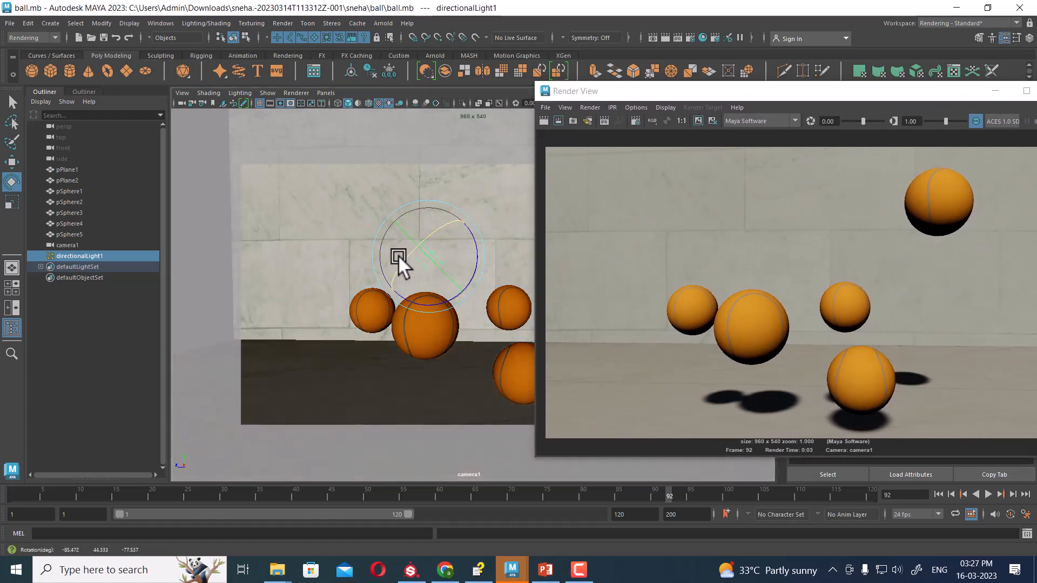
left_click(543, 120)
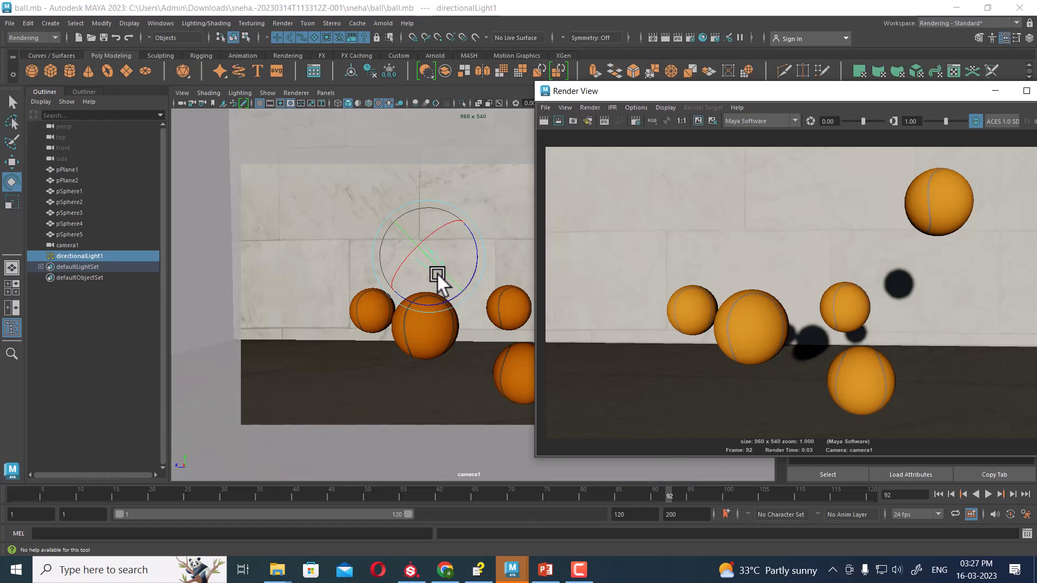
left_click_drag(436, 273, 423, 229)
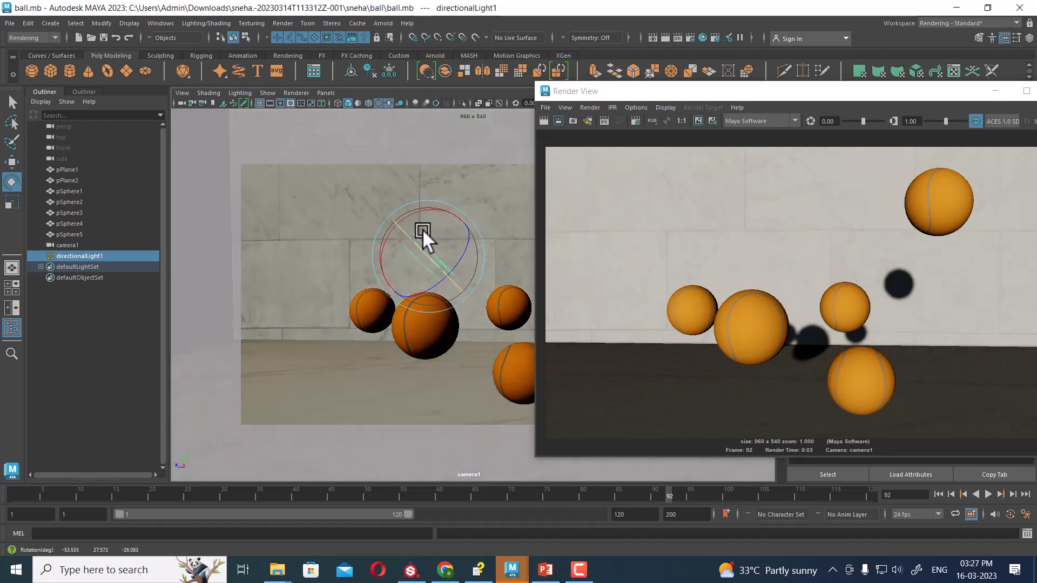
left_click(543, 121)
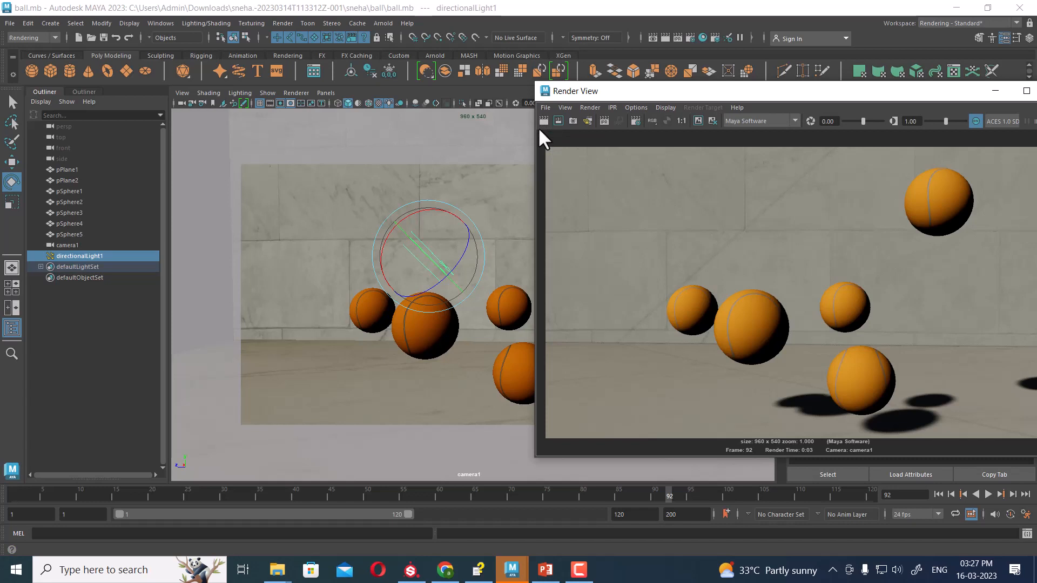
Step: Duplicate the directional light, rotate the copy to about -77, 43, -65 degrees, and re-render the frame
left_click(92, 329)
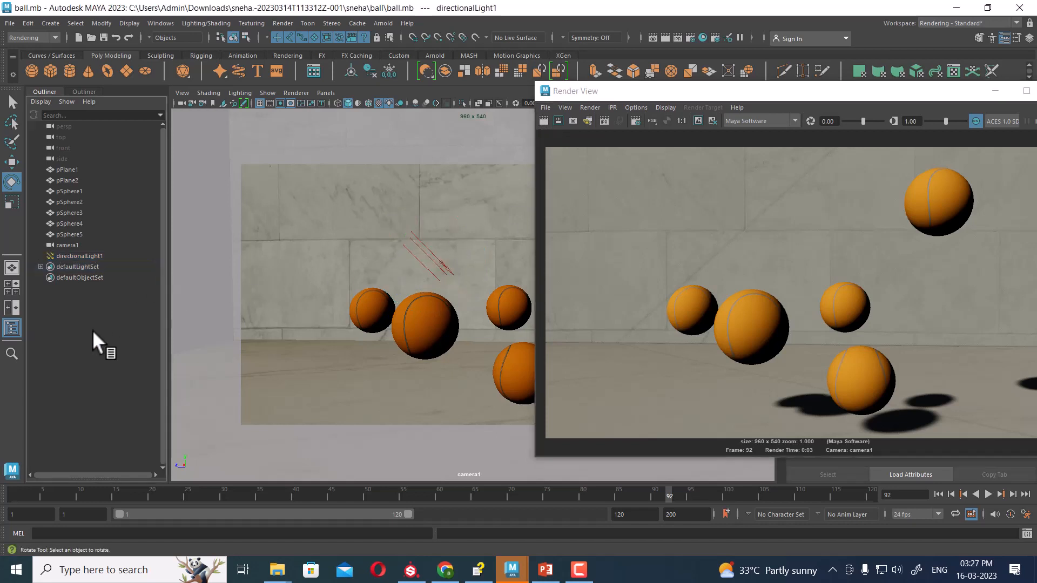
left_click(102, 255)
key("ctrl+d")
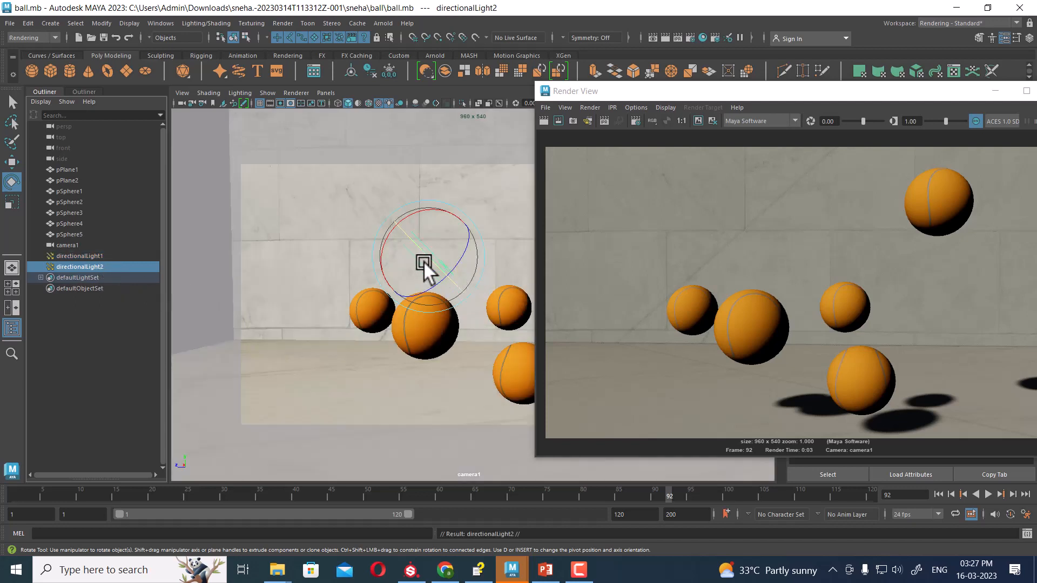
left_click_drag(423, 251, 449, 269)
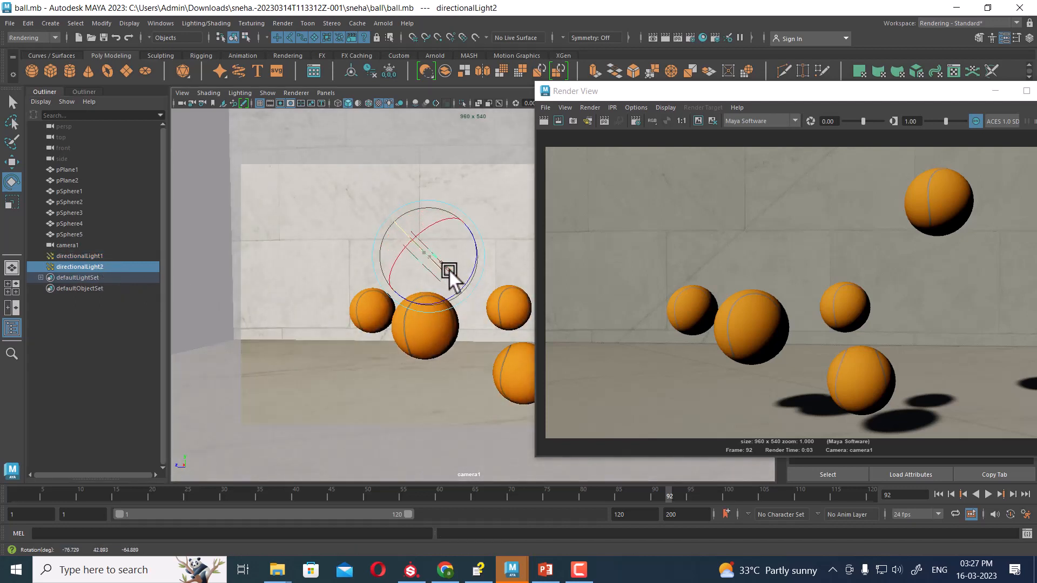
left_click(544, 120)
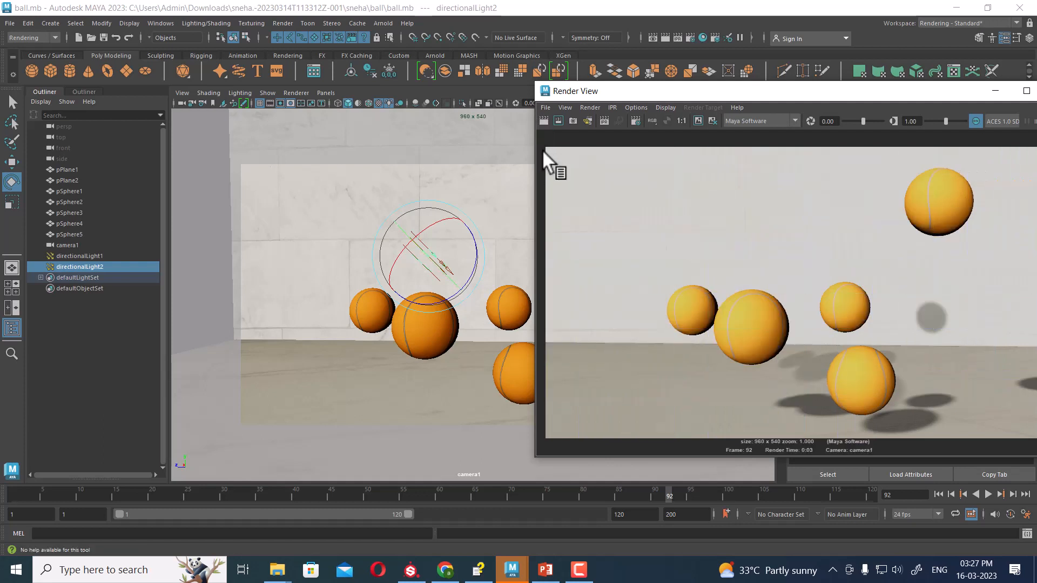
Step: Set the intensity of both directional lights to 0.6 and re-render the frame
left_click_drag(879, 92, 652, 95)
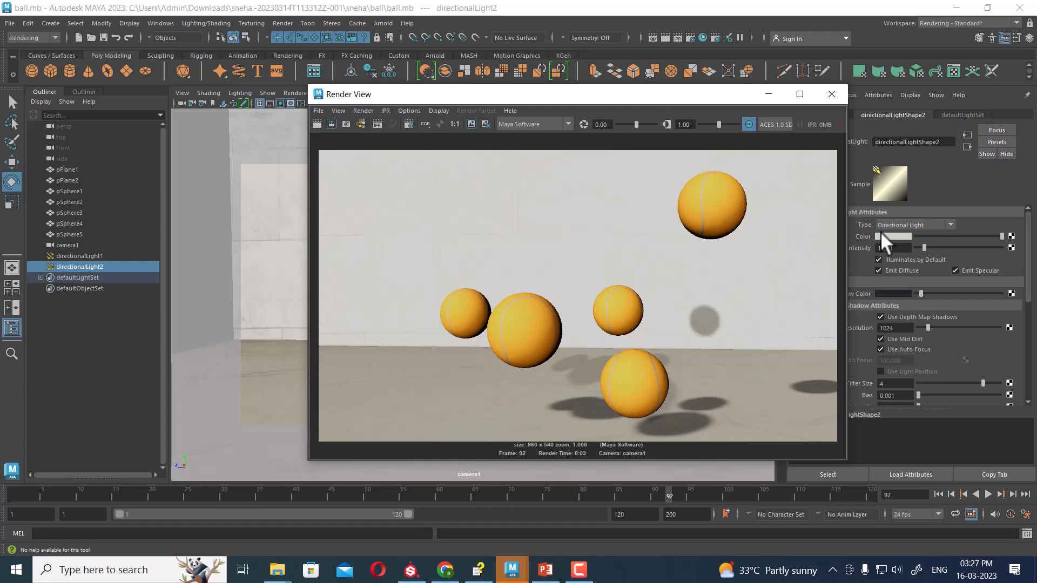
left_click(902, 250)
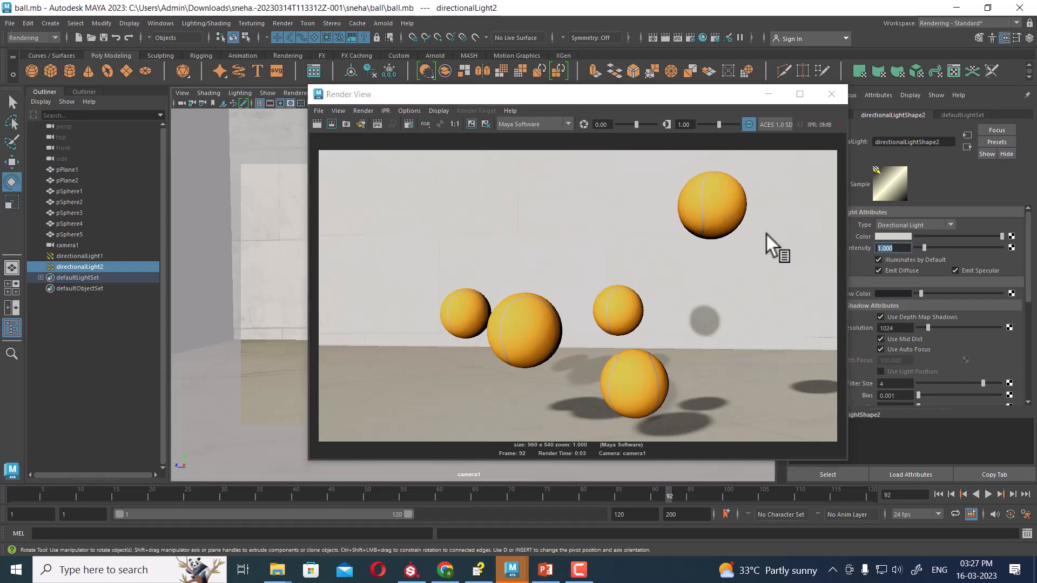
key("BackSpace")
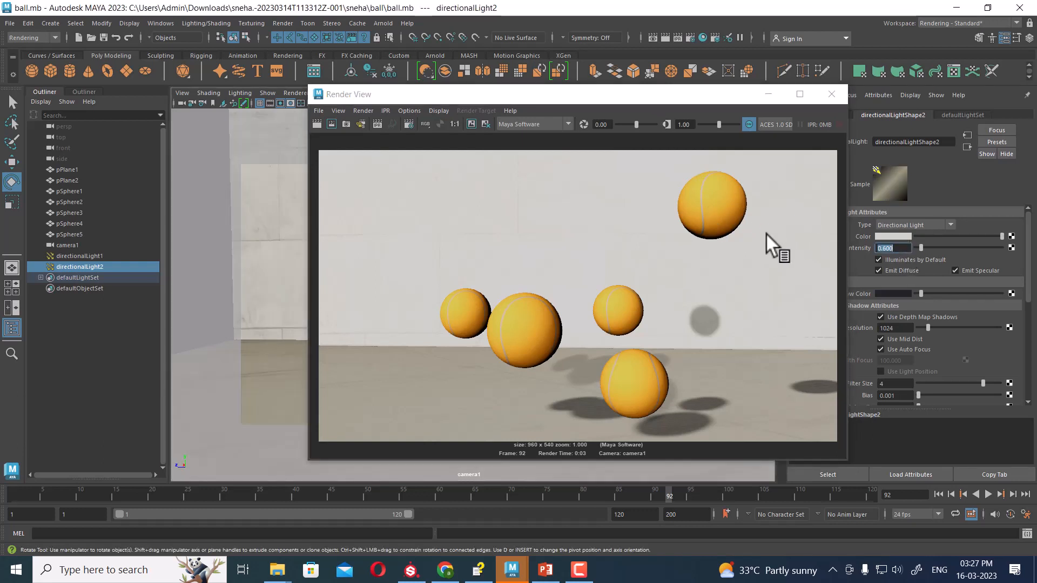
left_click(80, 256)
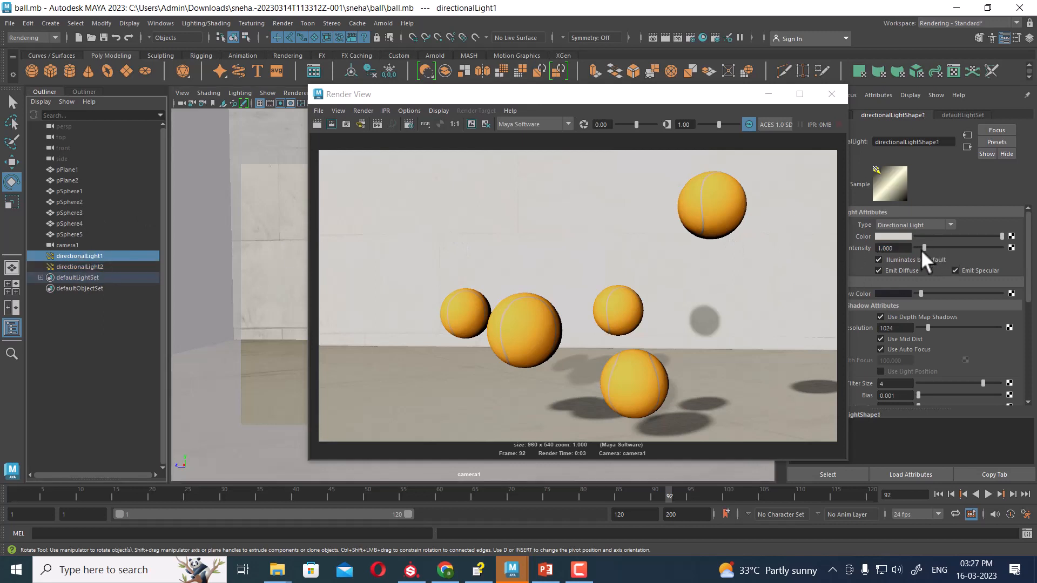
left_click(897, 248)
key("BackSpace")
type("0.6")
key("Return")
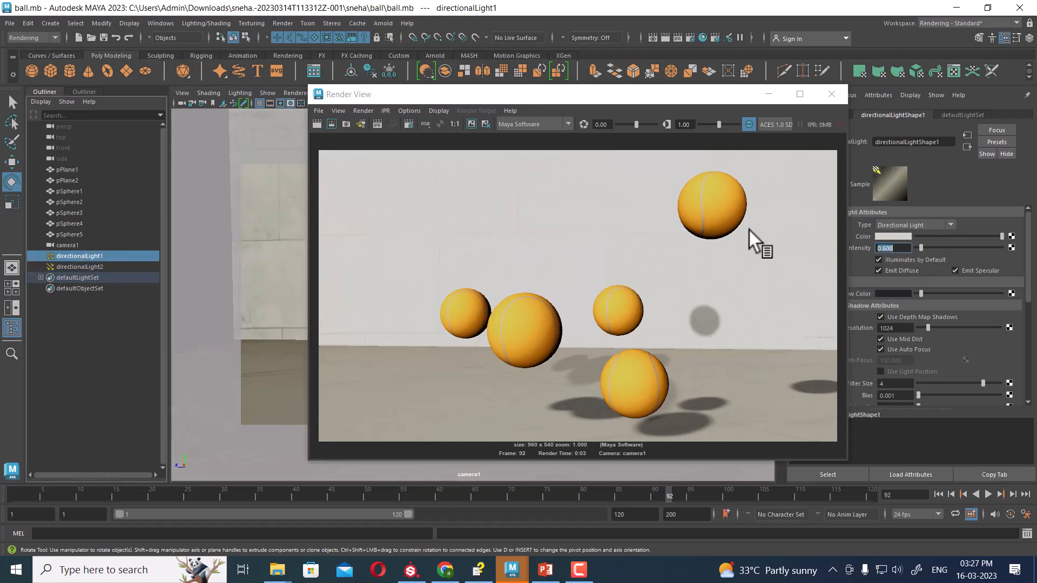
left_click(317, 123)
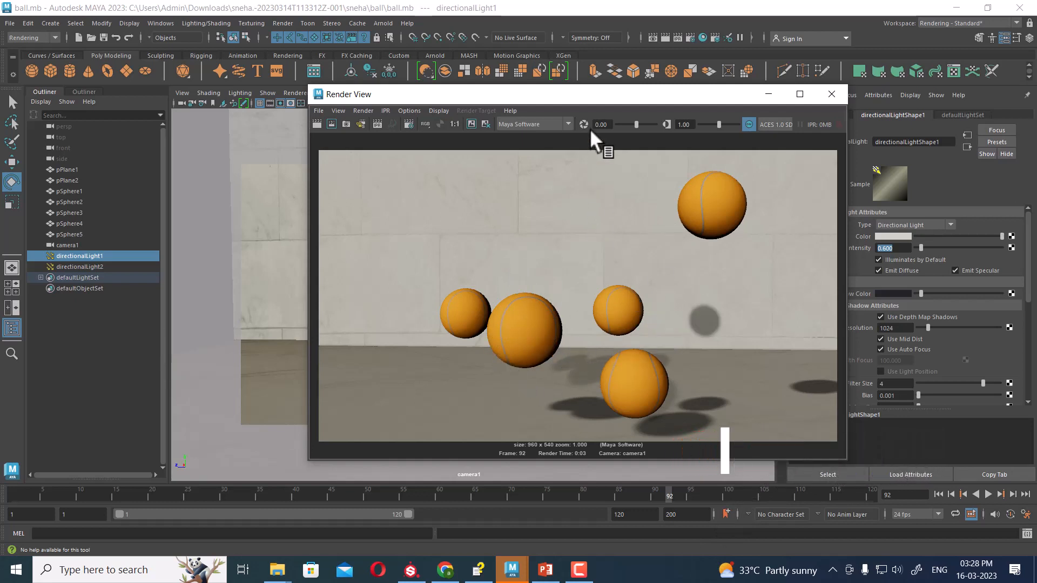
Step: Duplicate directionalLight1 and rename the copy sky_fill
left_click_drag(592, 99, 755, 114)
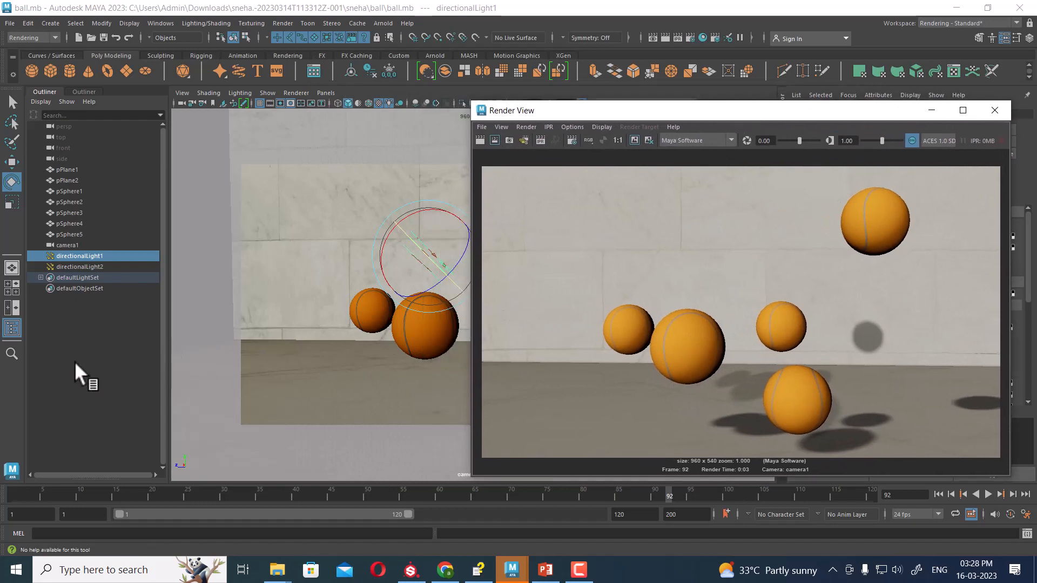
left_click(90, 256)
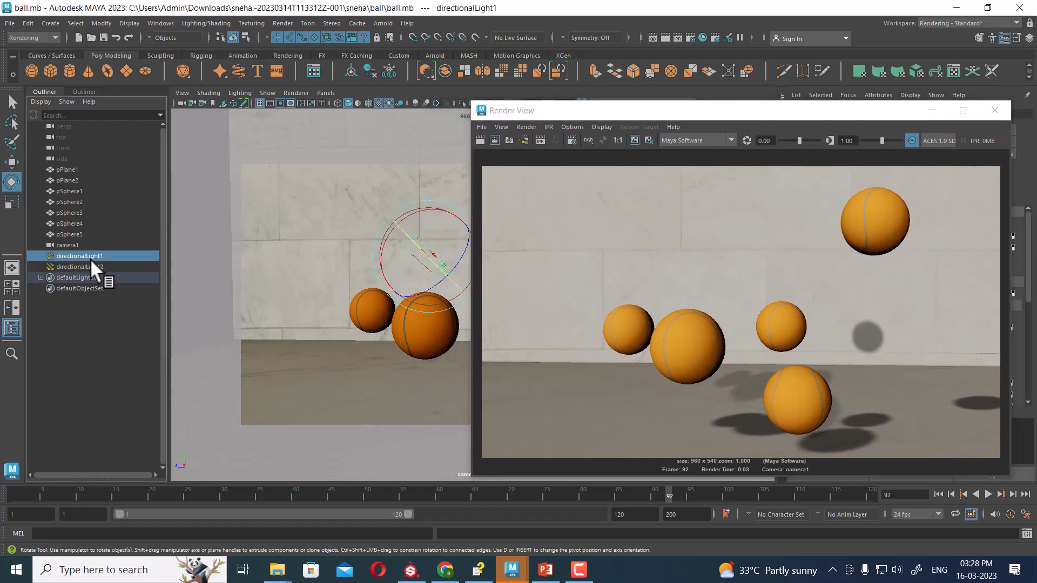
key("ctrl+d")
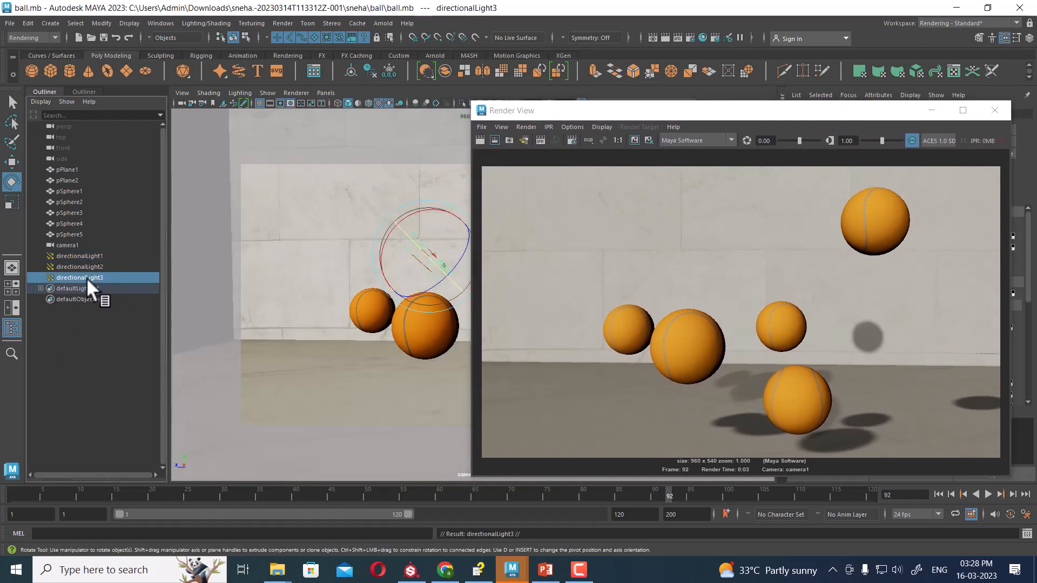
double_click(87, 278)
type("sky")
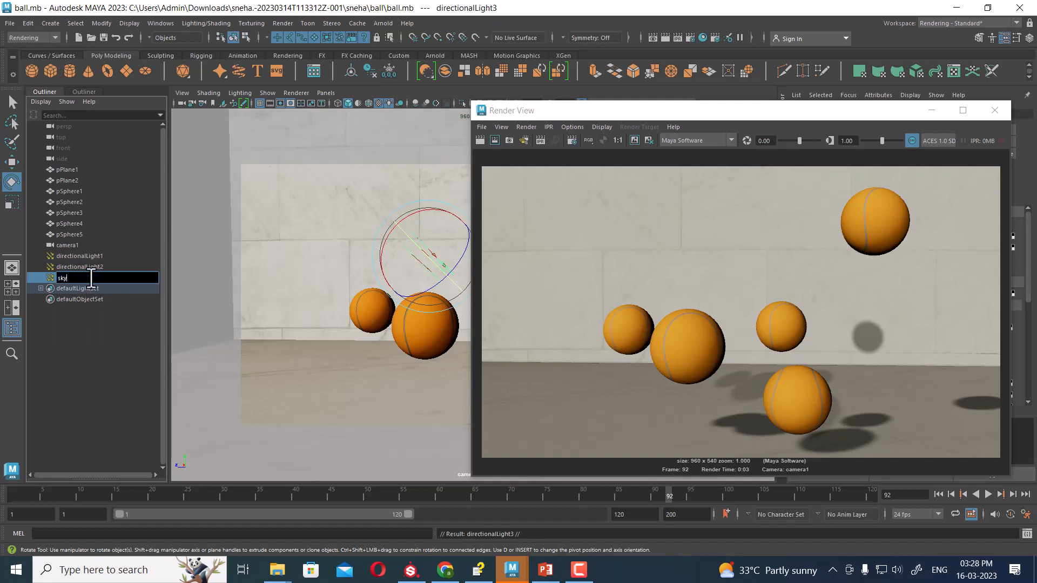
type("_fill")
key("Return")
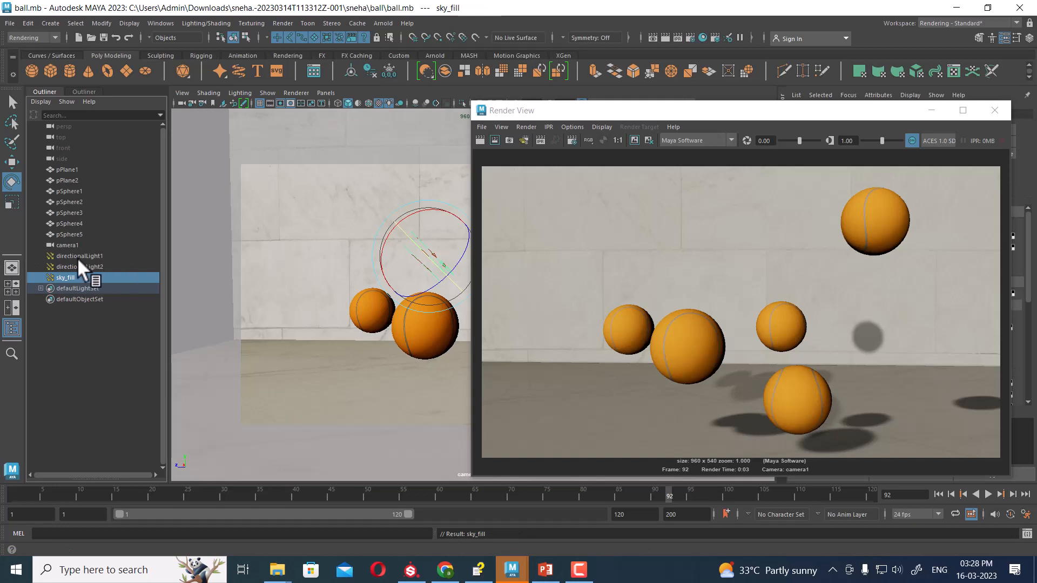
Step: Rename directionalLight1 to key and directionalLight2 to key1
left_click(80, 257)
double_click(86, 255)
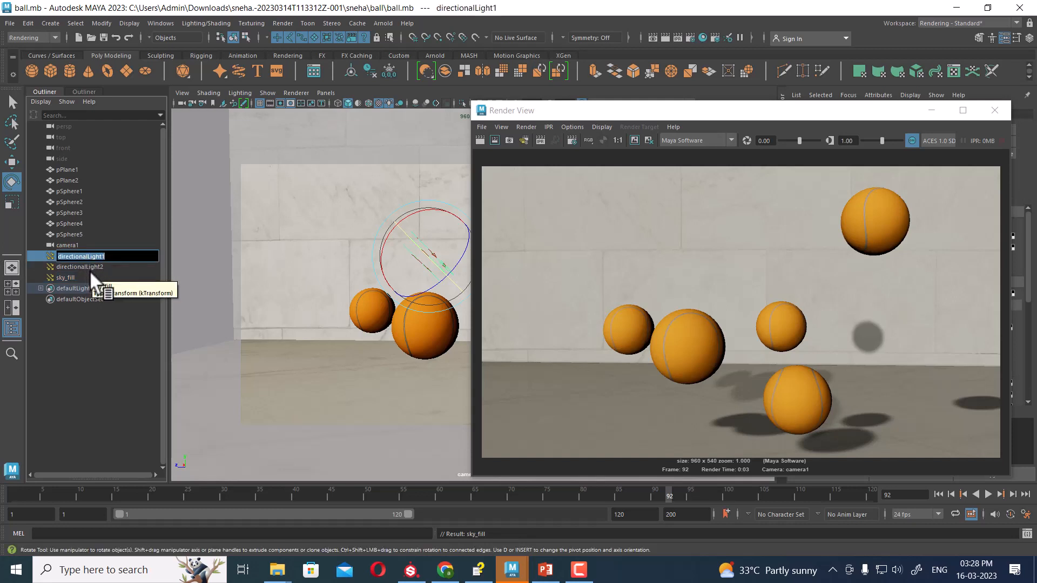
type("key")
key("Return")
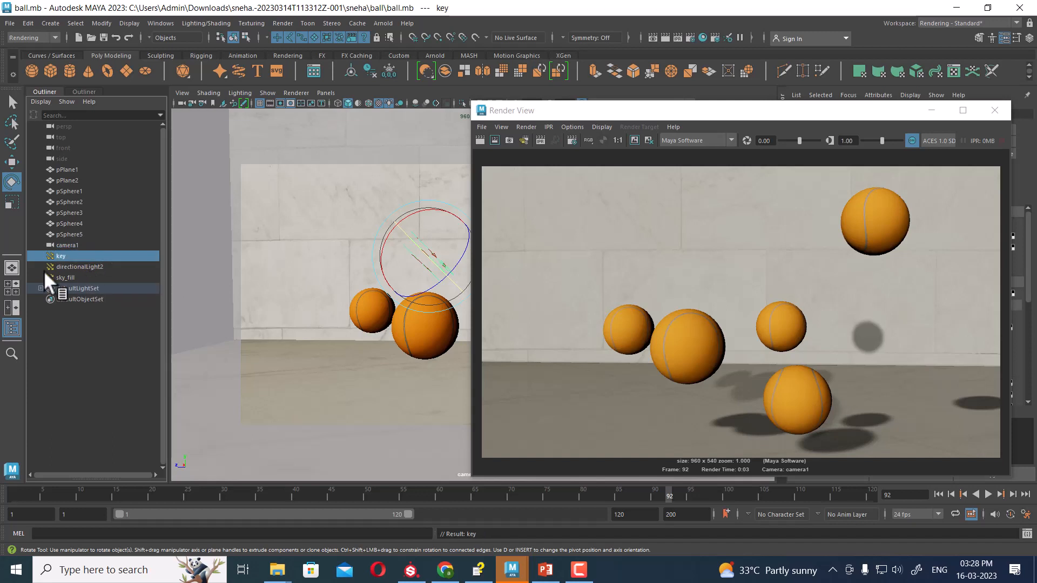
double_click(71, 265)
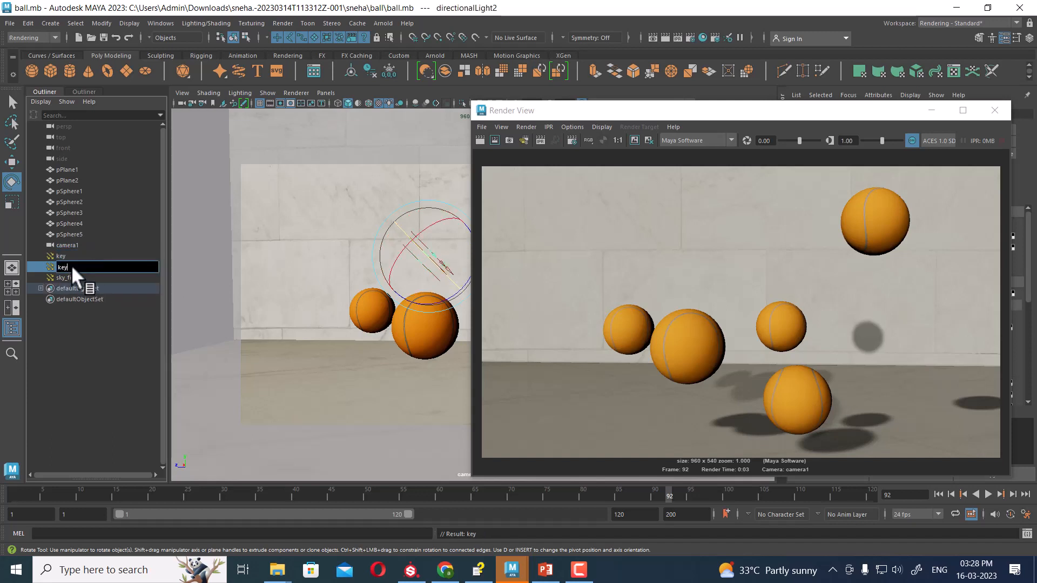
type("key")
key("Return")
Step: Rotate the sky_fill light to about -165, -33, -148 degrees
left_click(74, 277)
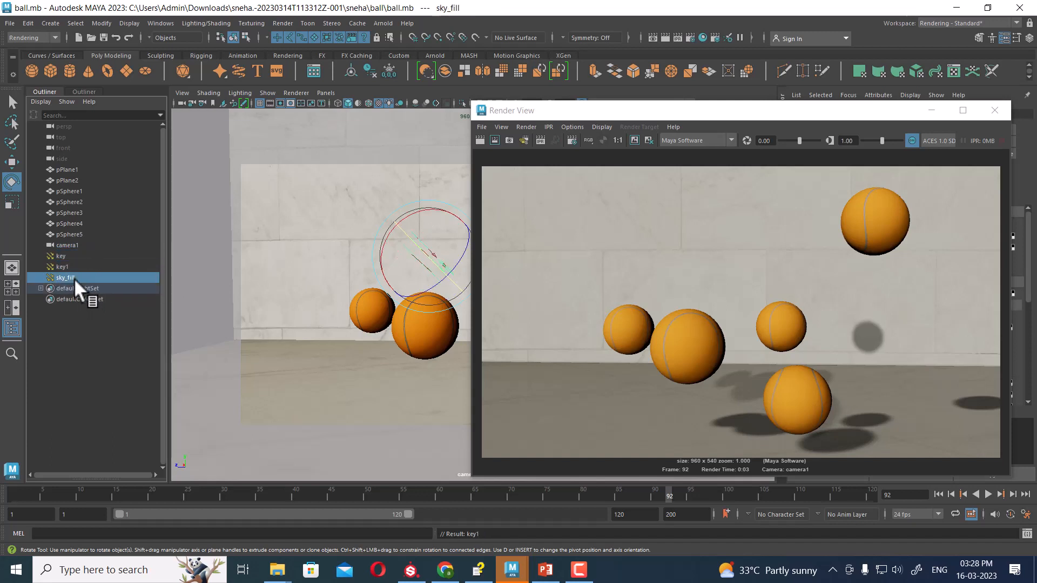
left_click_drag(734, 115, 421, 345)
left_click_drag(428, 252, 493, 273)
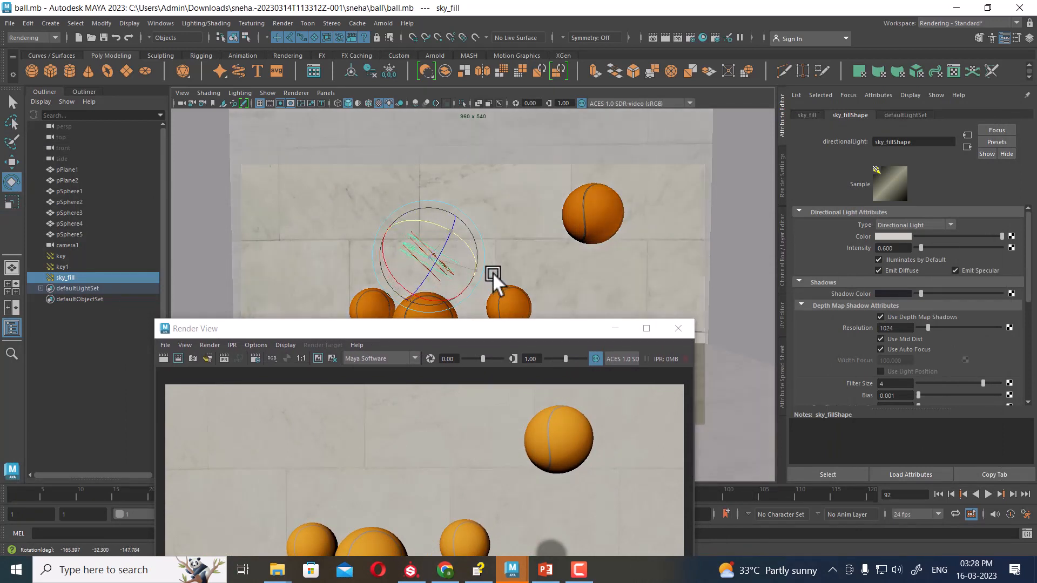
Step: Change the sky_fill light's color to a sky blue and re-render the frame
left_click(892, 236)
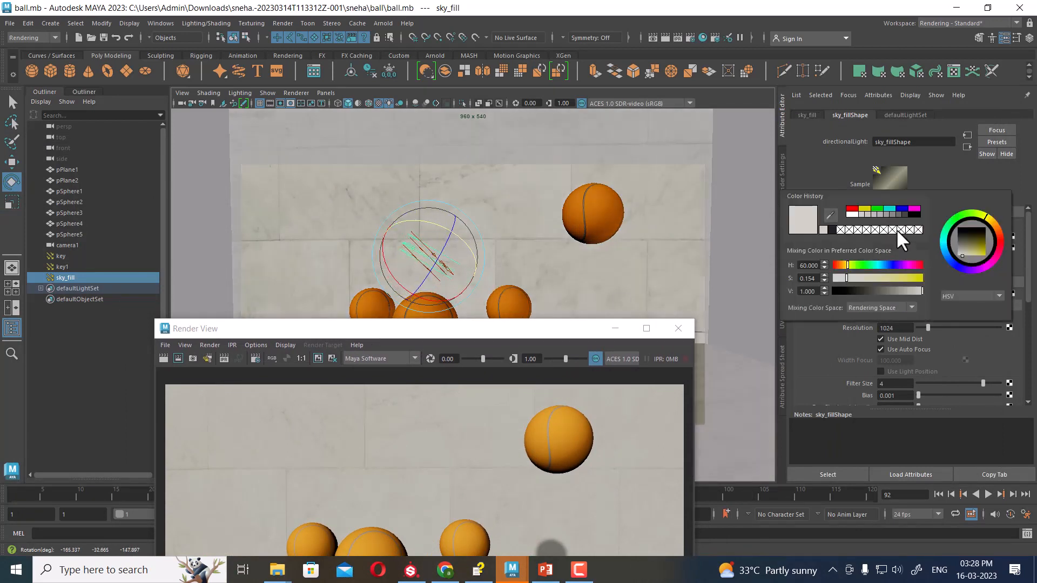
left_click(902, 209)
left_click_drag(955, 263, 978, 250)
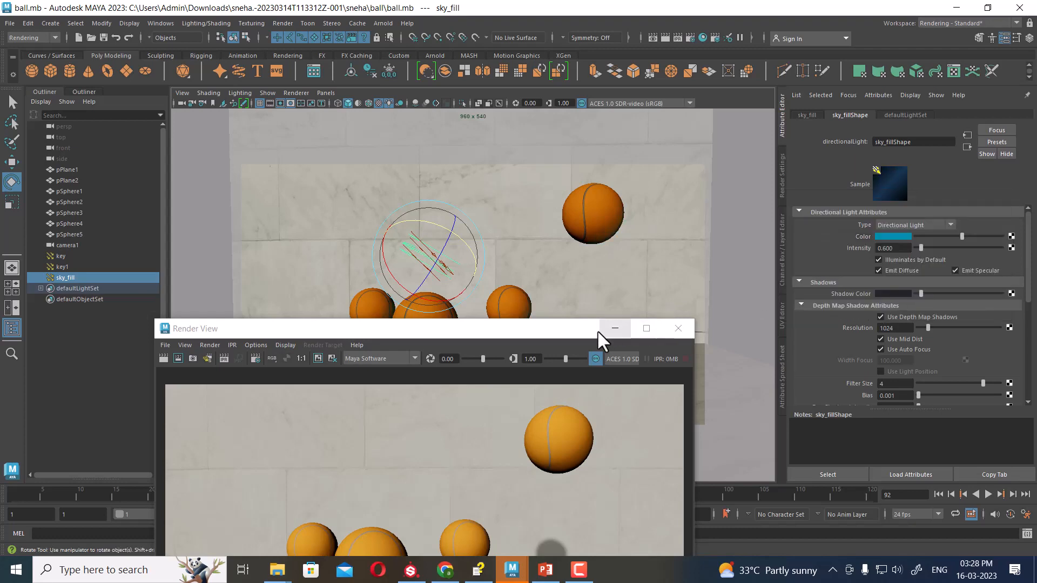
left_click_drag(598, 329, 643, 165)
left_click(208, 193)
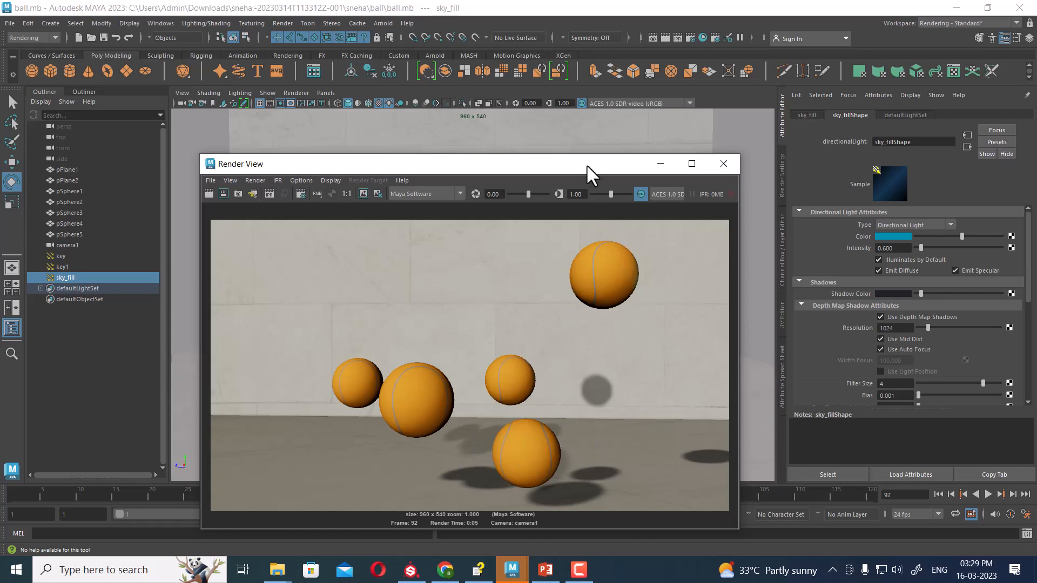
Step: Rotate the sky_fill light slightly further and re-render the frame to check the blue fill
left_click_drag(597, 167, 557, 409)
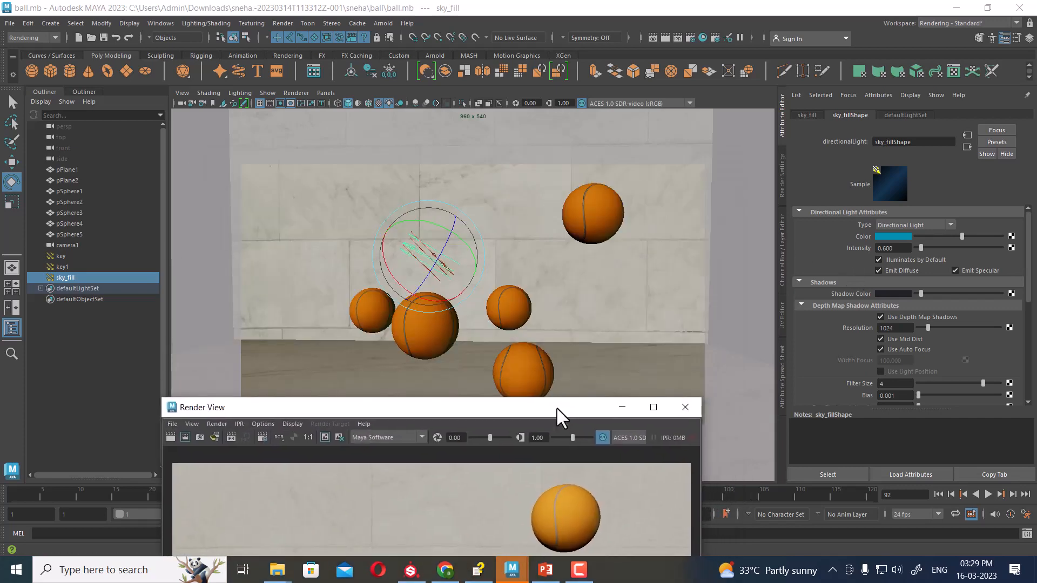
left_click_drag(426, 247, 449, 229)
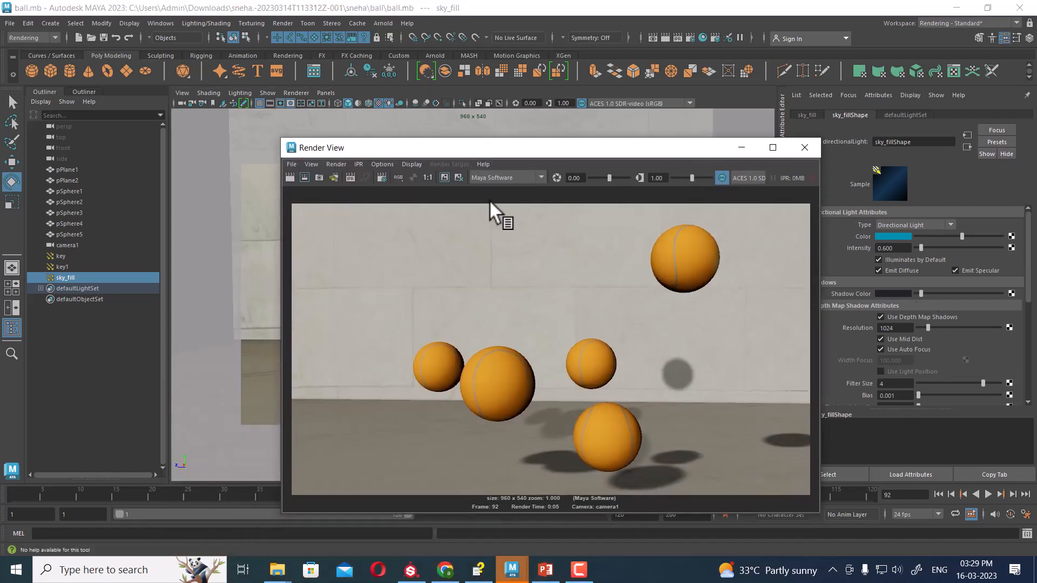
left_click(290, 176)
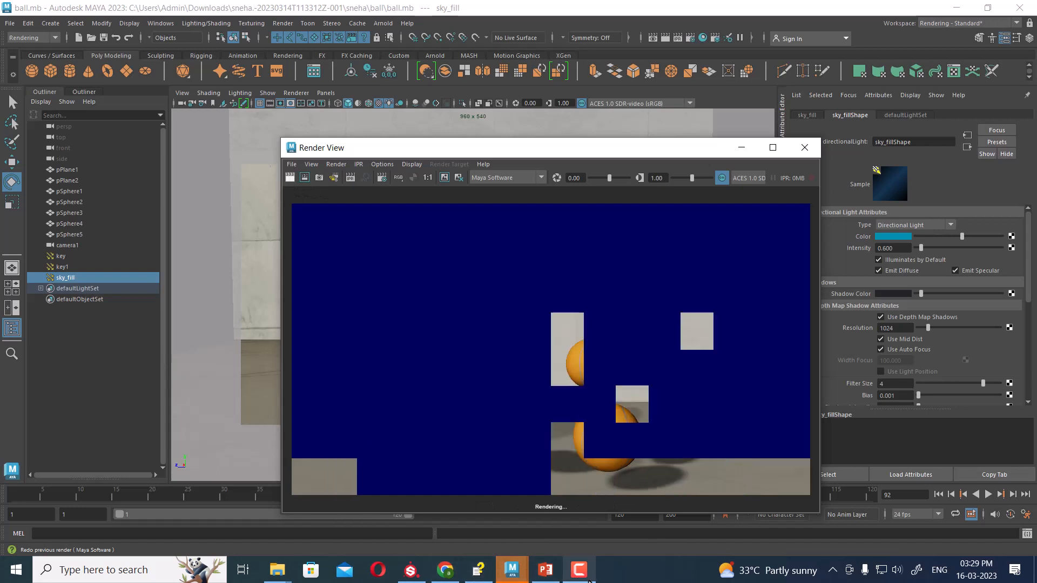
mouse_move(589, 581)
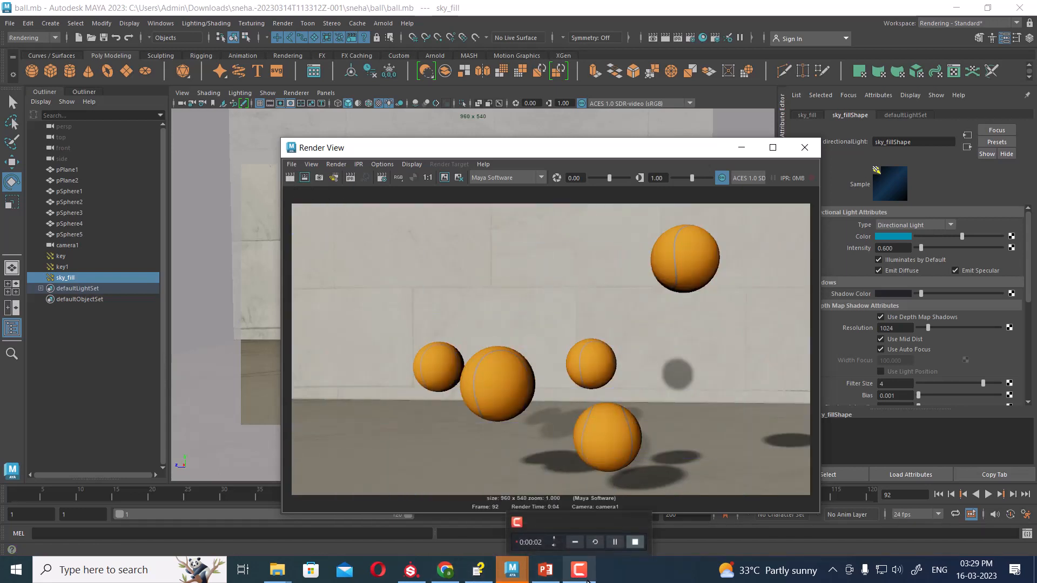
left_click_drag(555, 148, 520, 83)
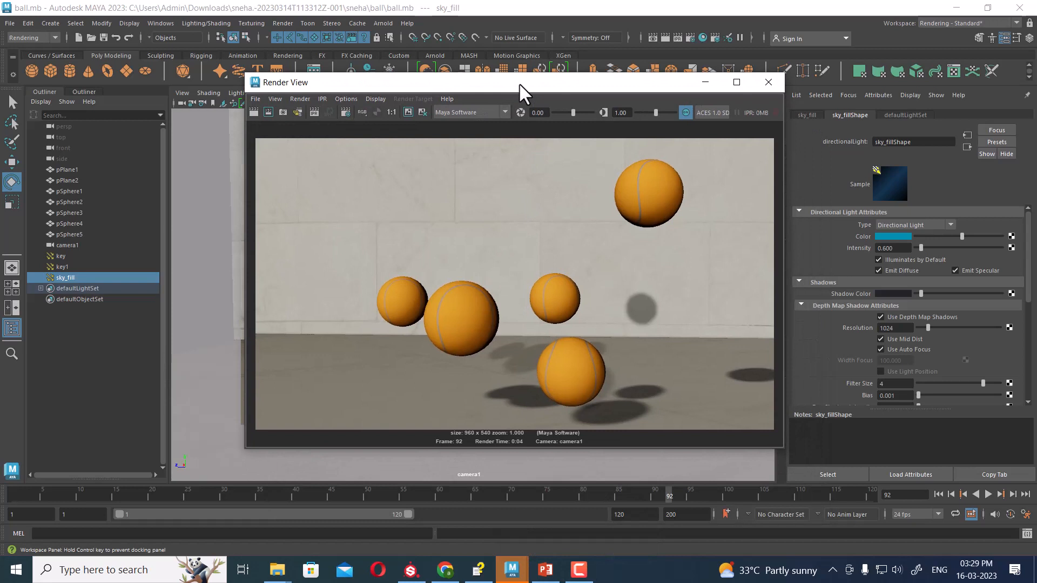
left_click(407, 112)
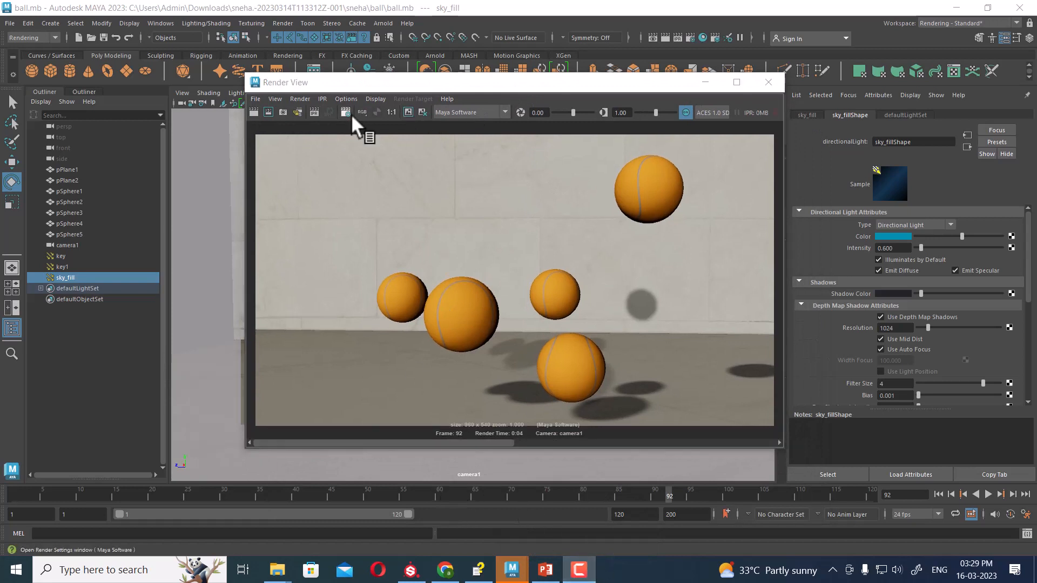
left_click_drag(319, 82, 354, 111)
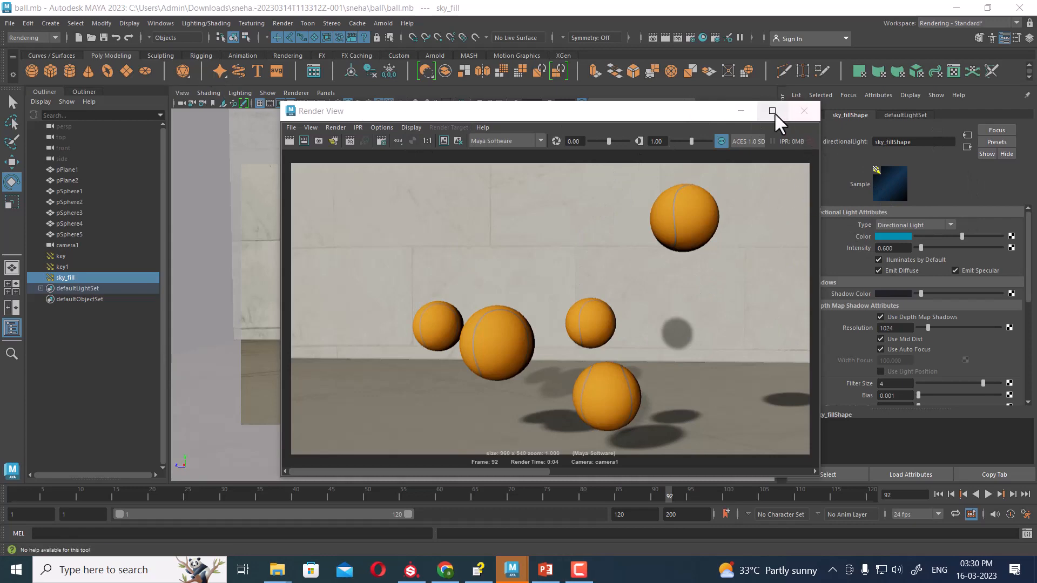
Step: Minimize the render and rotate the sky_fill light to about -146, 4, -159 degrees
left_click(741, 111)
left_click(96, 368)
left_click(68, 277)
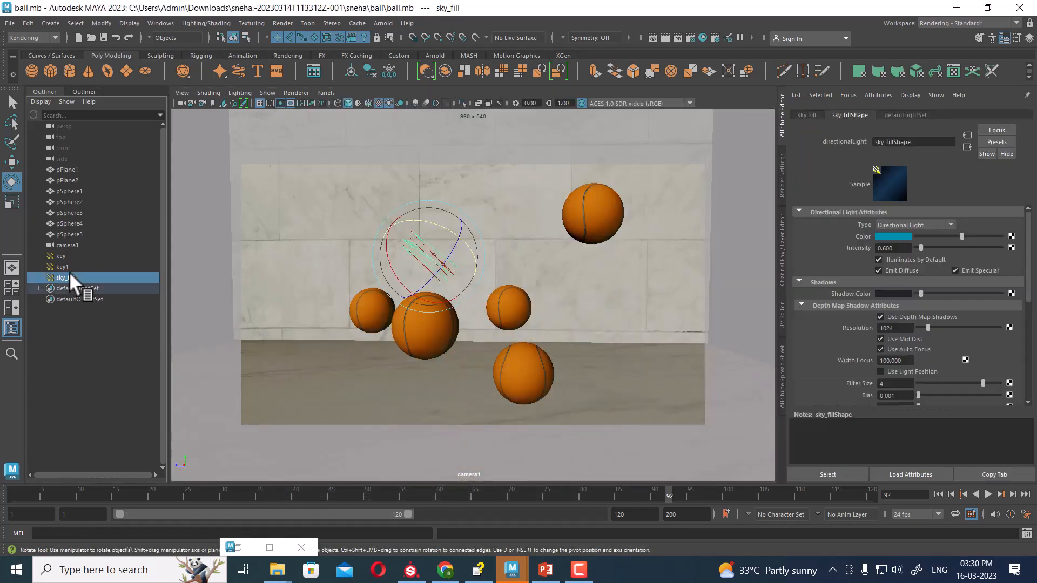
left_click_drag(391, 236, 448, 299)
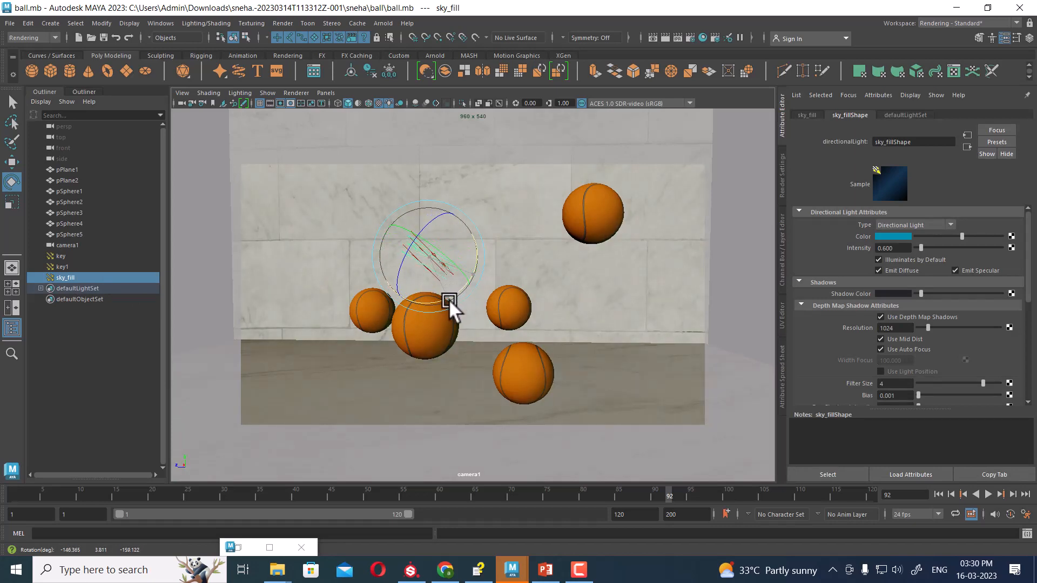
Step: Split the viewport into two side-by-side panes, camera and perspective, and display both using all scene lights
key("space")
key("space")
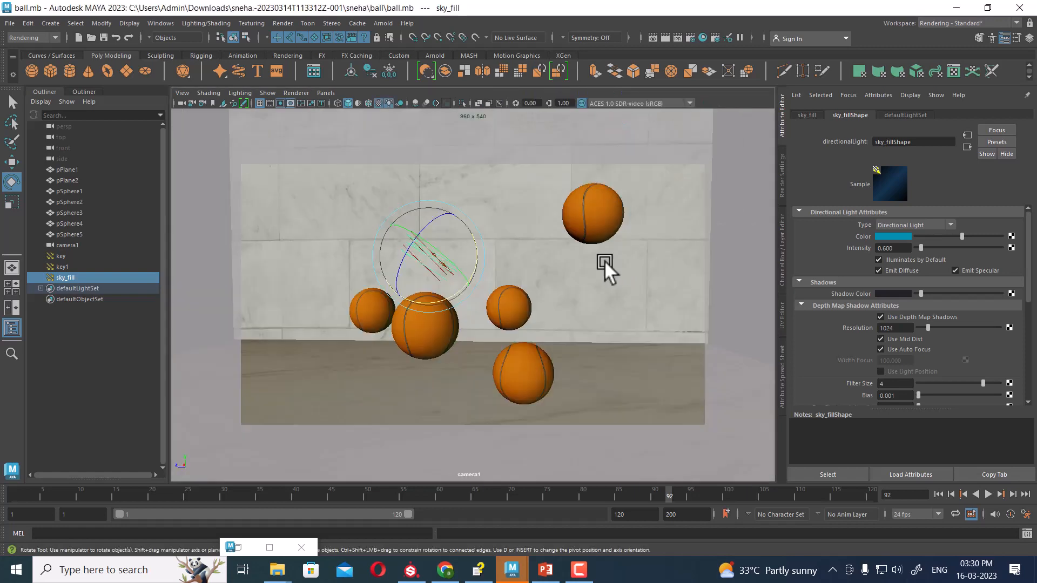
left_click(324, 93)
mouse_move(364, 170)
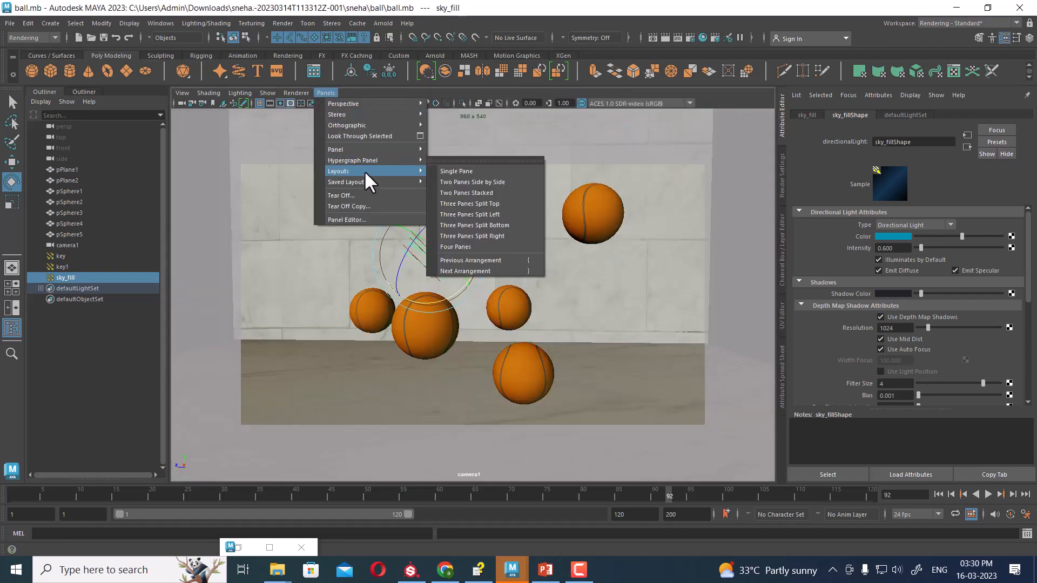
left_click(460, 183)
key("space")
left_click_drag(639, 359, 655, 345)
key("f")
scroll(608, 325, "down", 4)
key("7")
left_click(394, 348)
key("7")
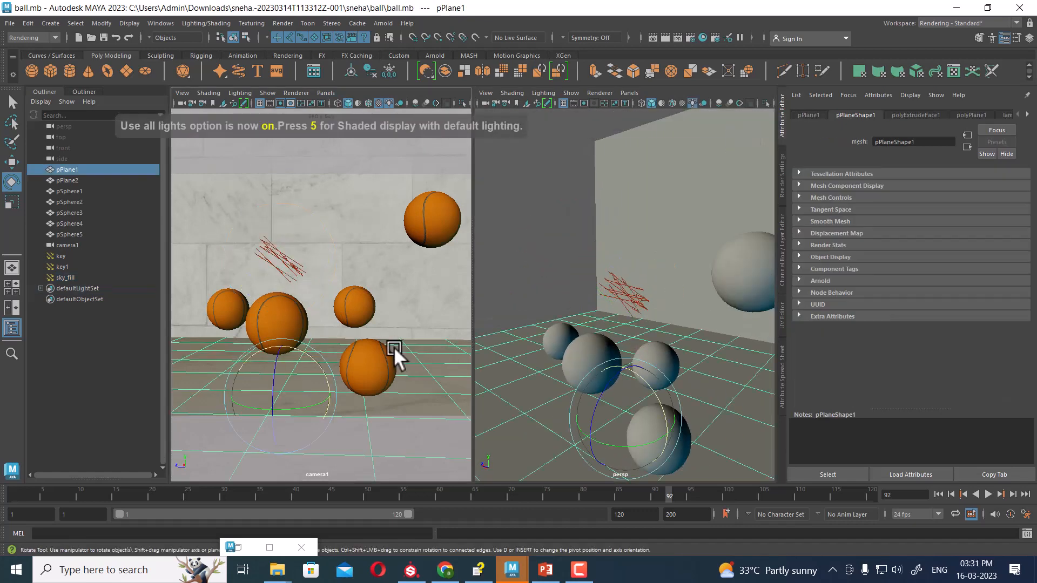
left_click(394, 349)
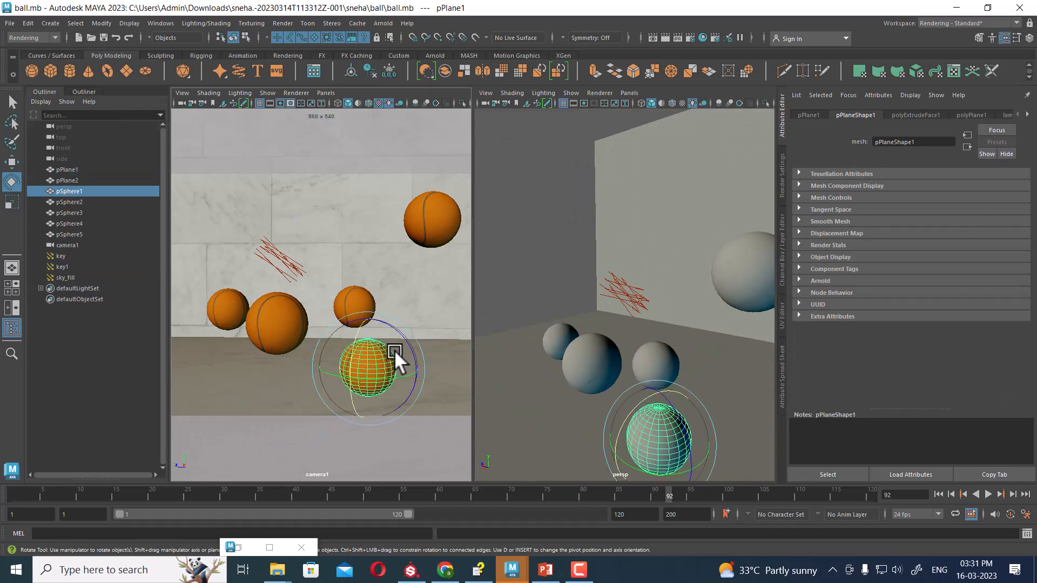
Step: Rotate the sky_fill light to about -143, 19, -148 degrees while watching the perspective view
left_click(65, 277)
left_click(618, 306)
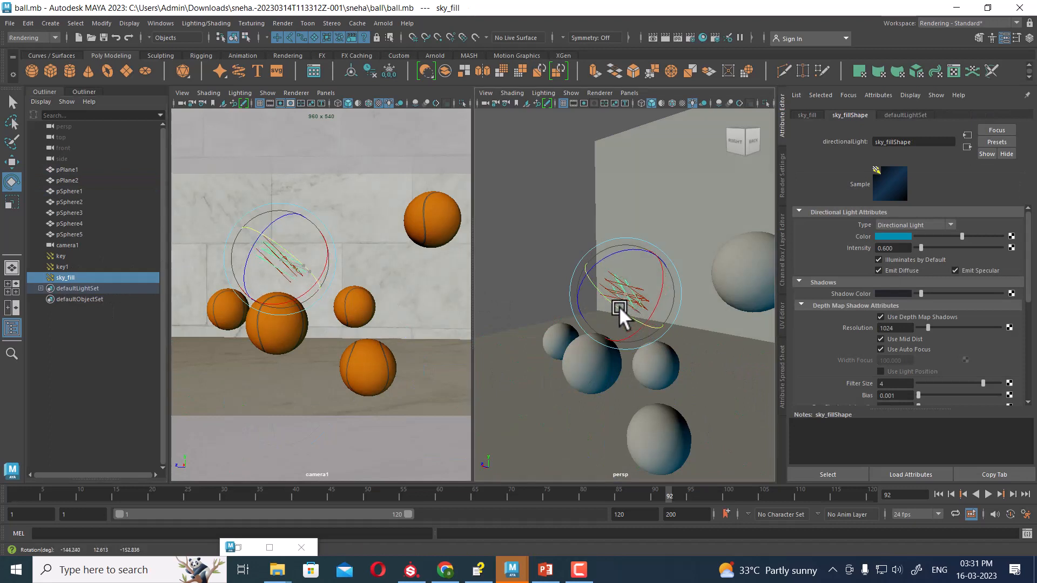
left_click_drag(619, 306, 612, 304)
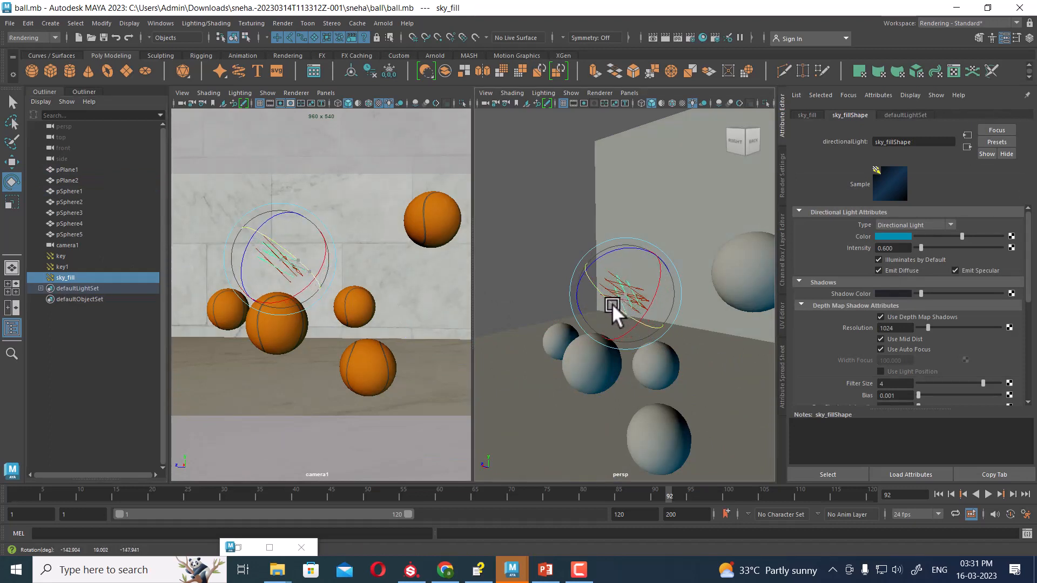
Step: Set the sky_fill light's intensity to 1 and render the camera view
double_click(897, 250)
type("1")
key("Return")
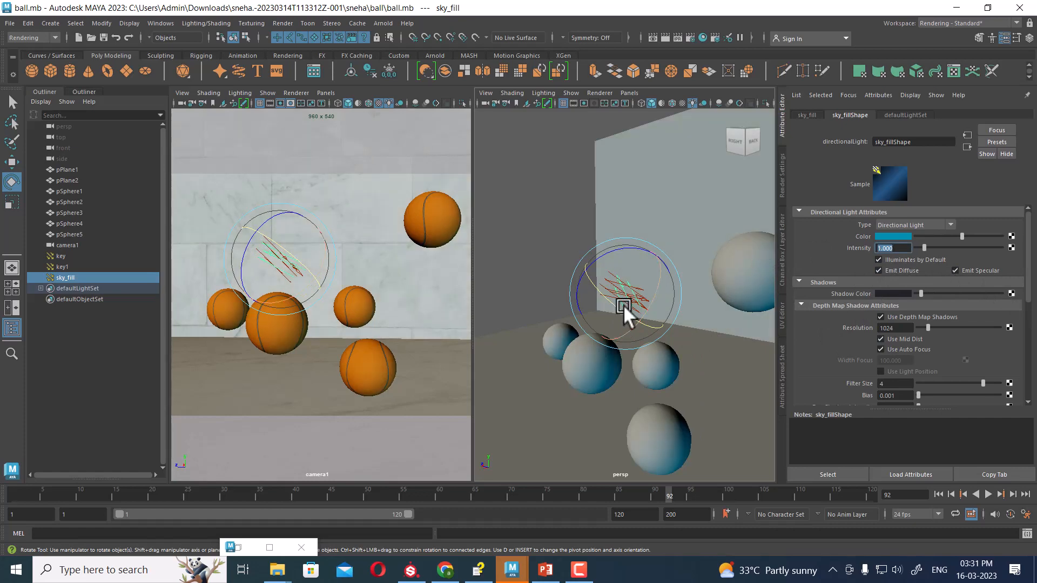
left_click(410, 277)
left_click(665, 38)
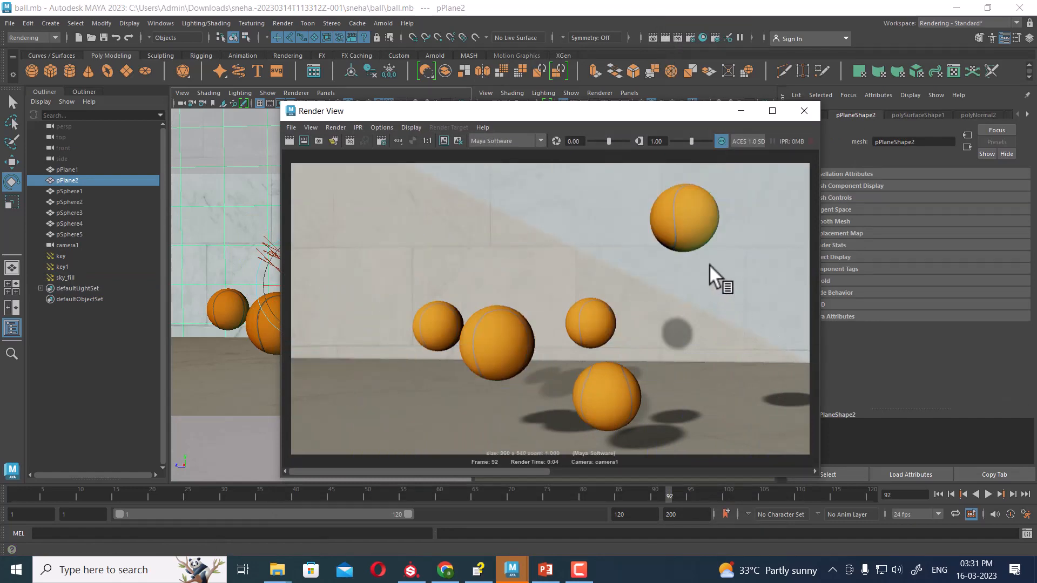
Step: Close the render window and reset the sky_fill light's X, Y and Z rotation to 0
left_click(804, 111)
left_click_drag(650, 396, 666, 341, "alt")
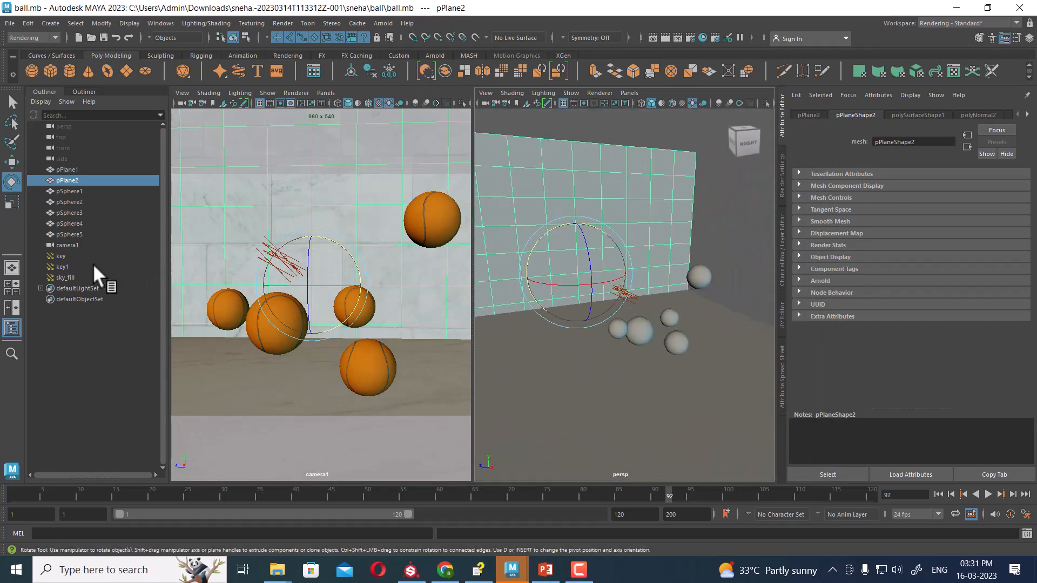
left_click(63, 278)
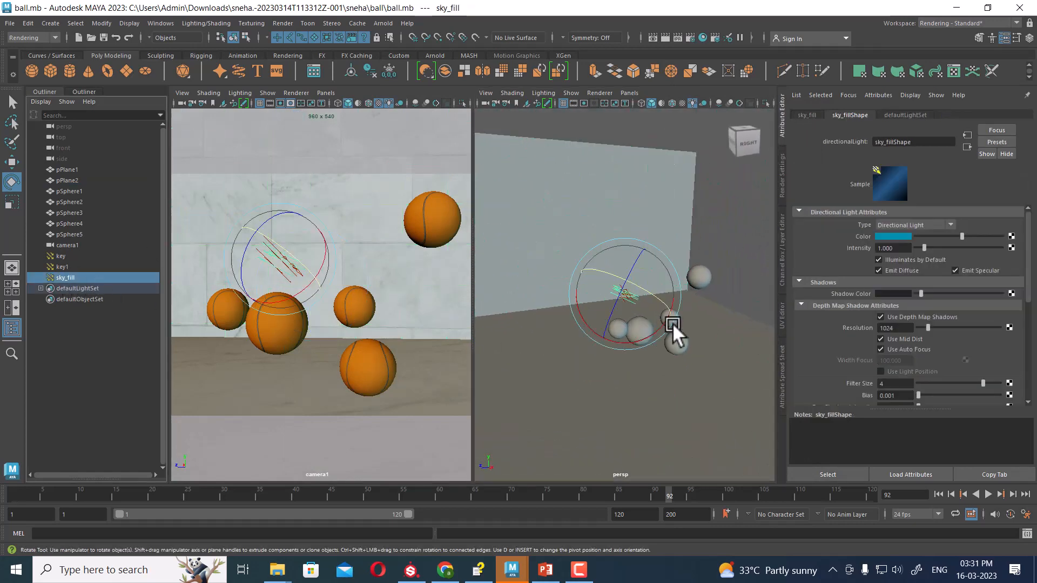
key("w")
left_click_drag(673, 323, 642, 361, "alt")
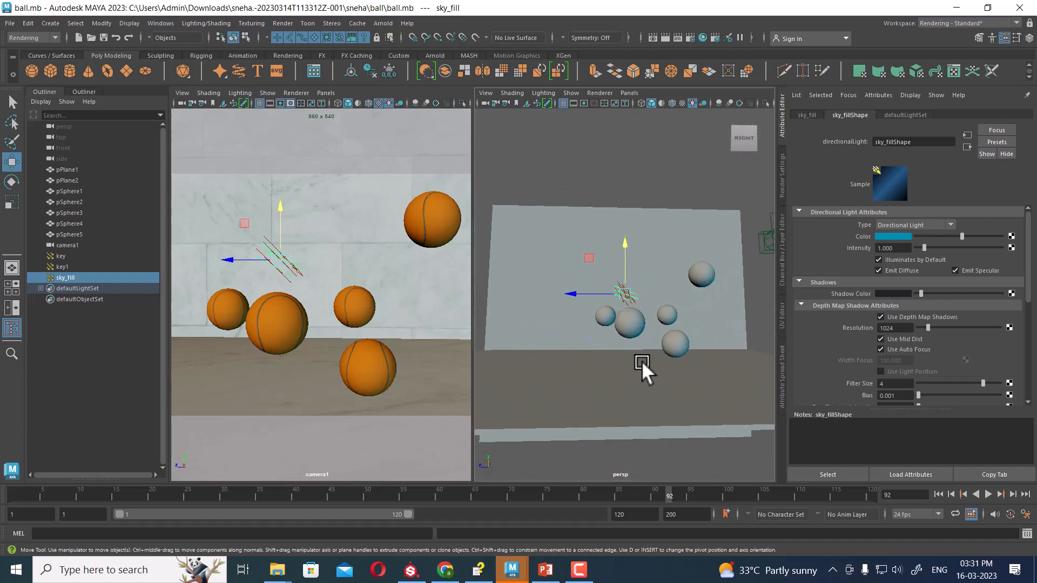
left_click_drag(635, 314, 638, 313, "alt")
scroll(635, 315, "up", 4)
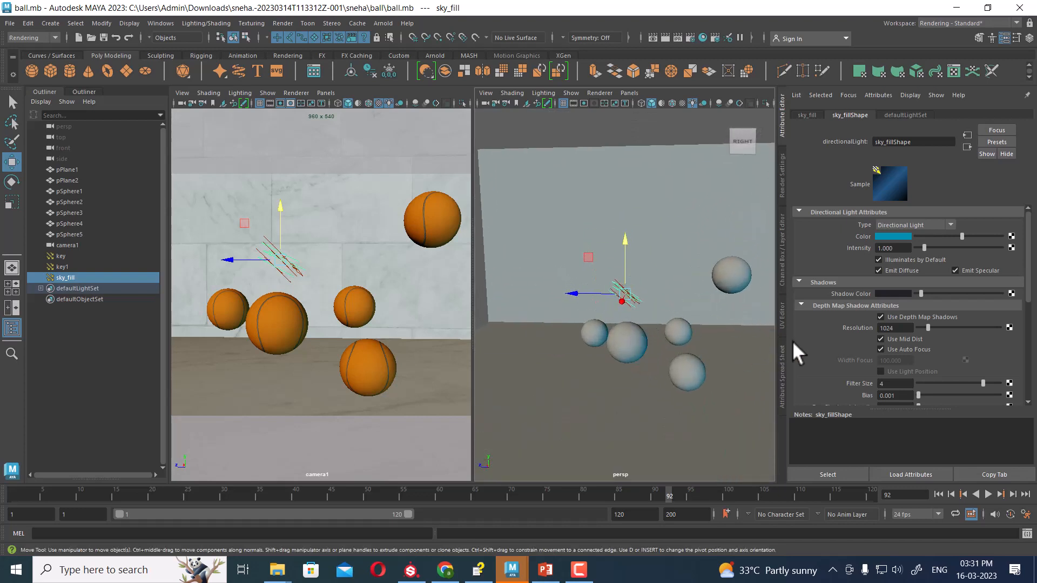
left_click(1029, 38)
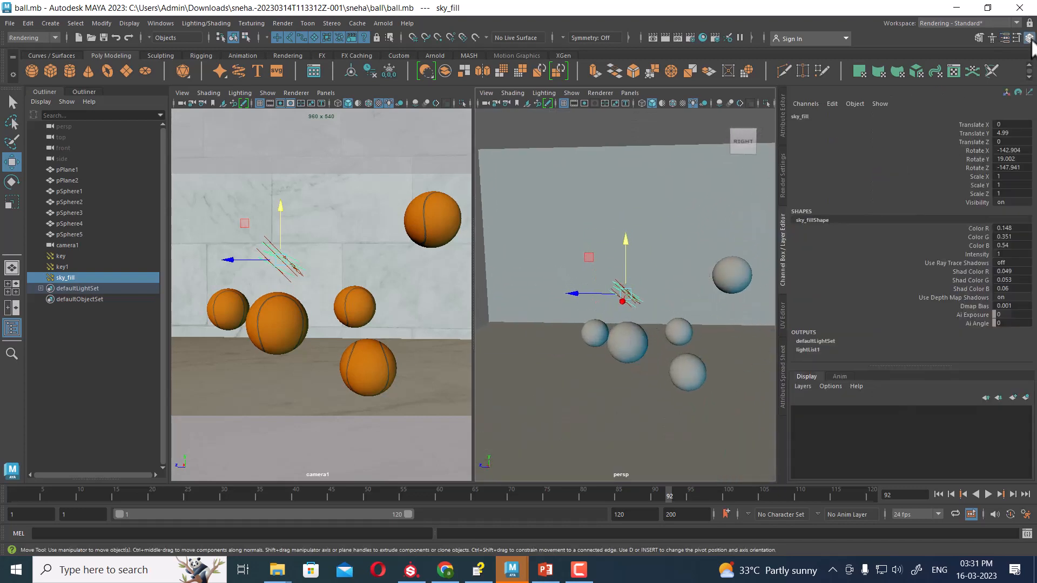
left_click(1005, 151)
left_click_drag(1018, 151, 1017, 167)
type("0")
key("Return")
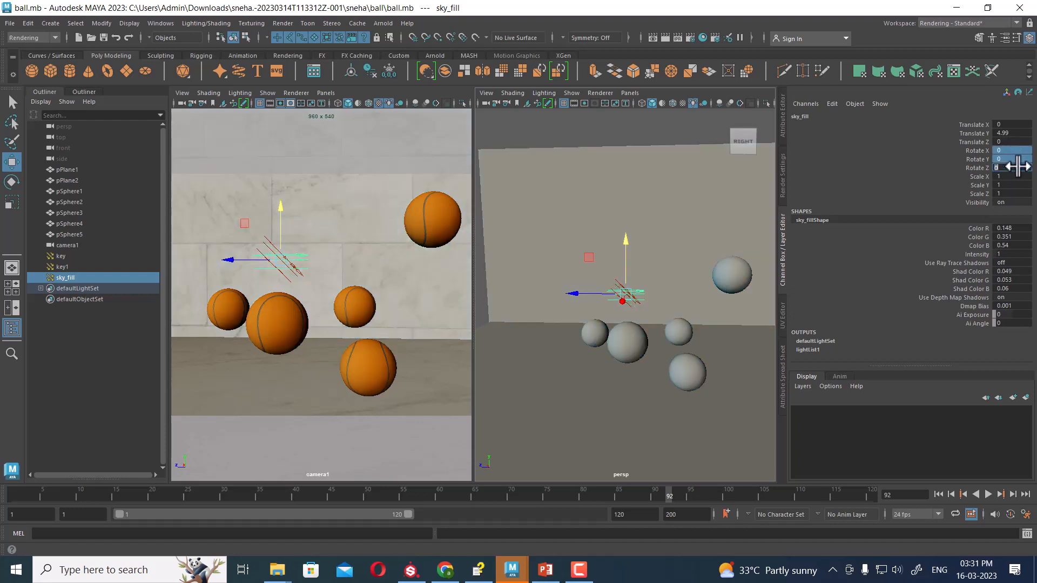
Step: Rotate the sky_fill light upward, set its Rotate X to exactly 90, and render the camera view
left_click_drag(650, 287, 678, 319, "alt")
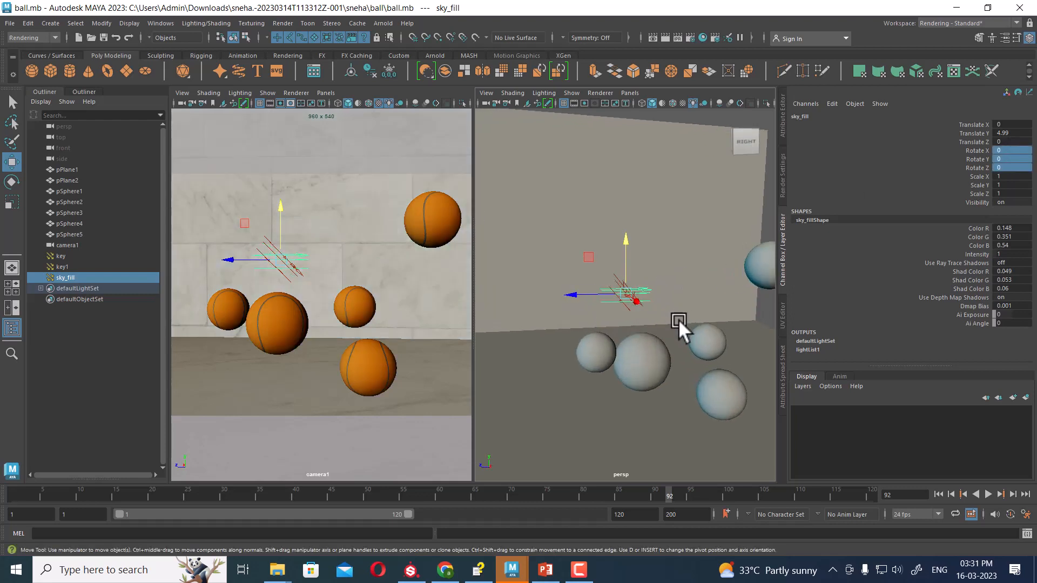
key("e")
left_click_drag(588, 261, 579, 313)
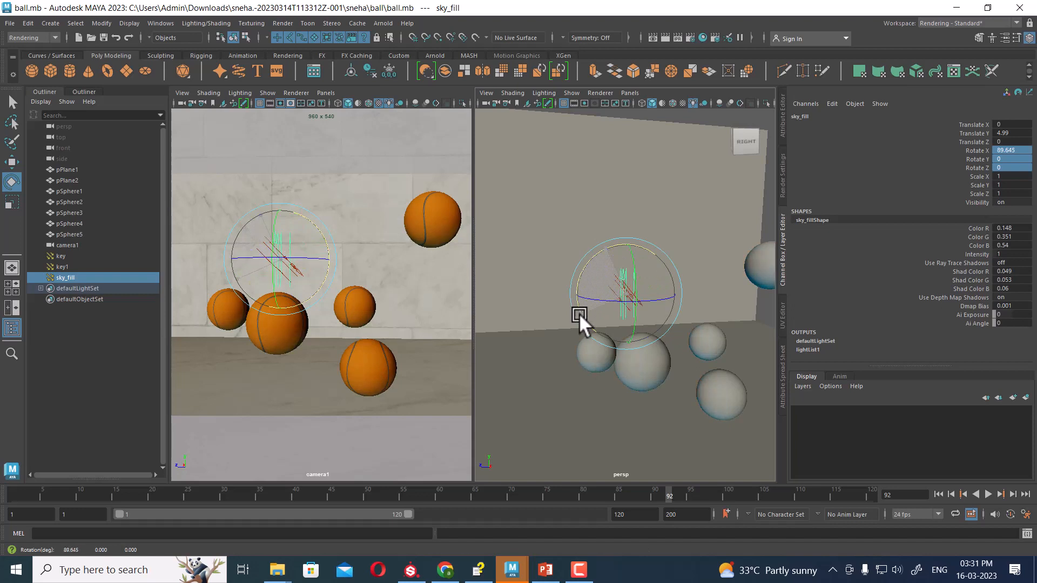
double_click(1022, 151)
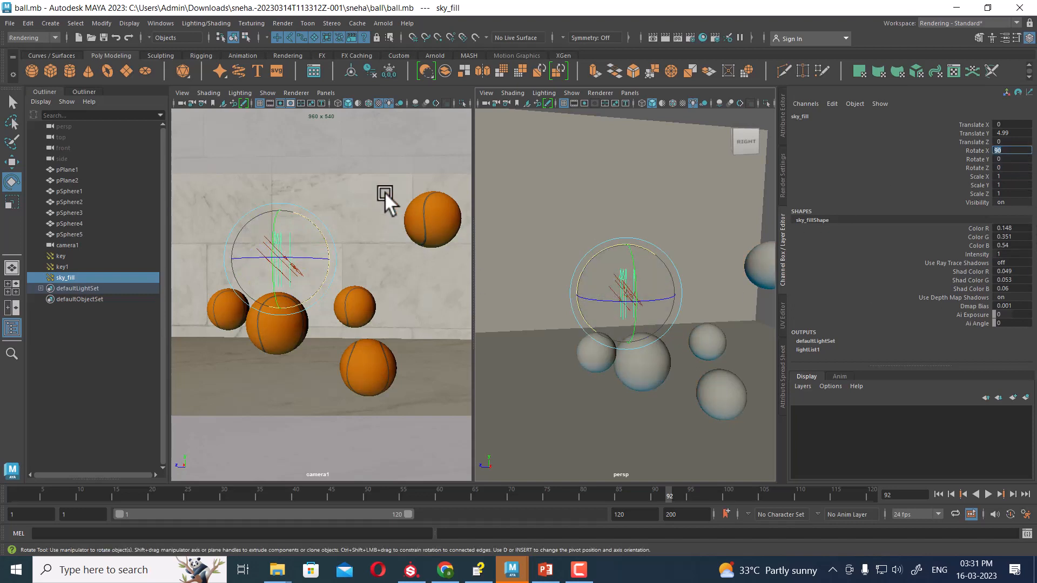
left_click(395, 137)
left_click(665, 38)
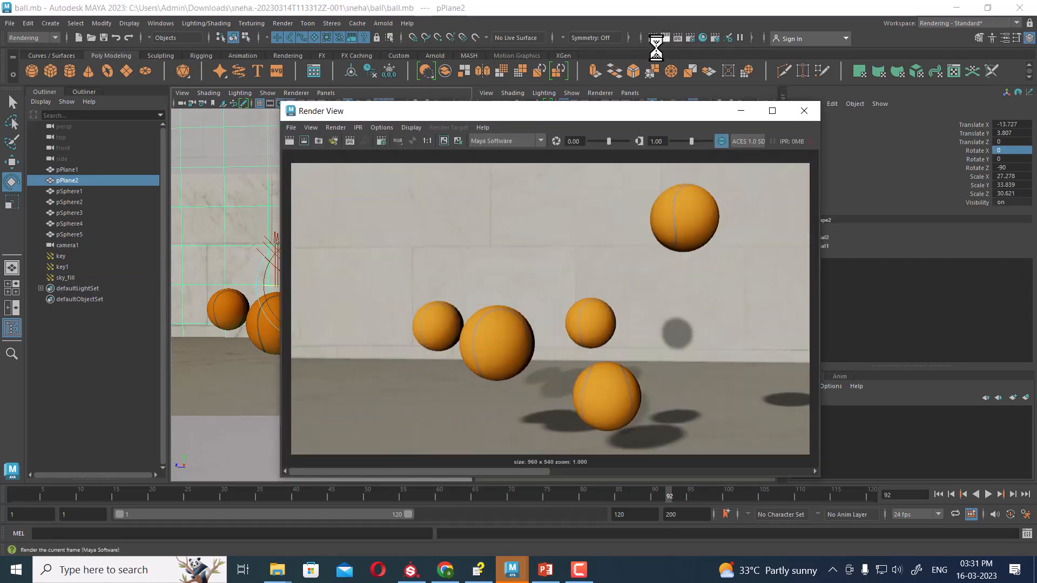
left_click(254, 348)
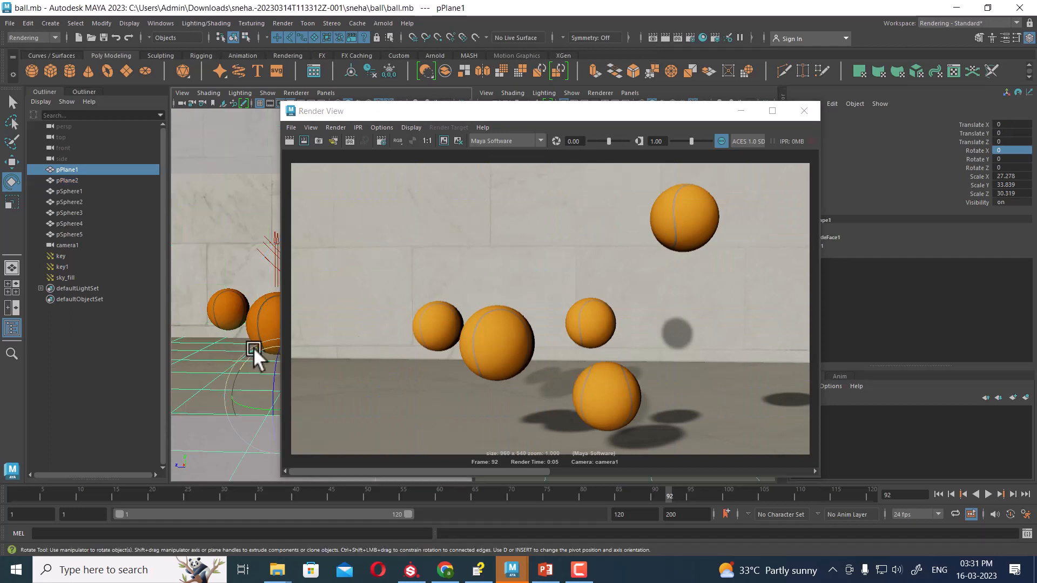
left_click(290, 142)
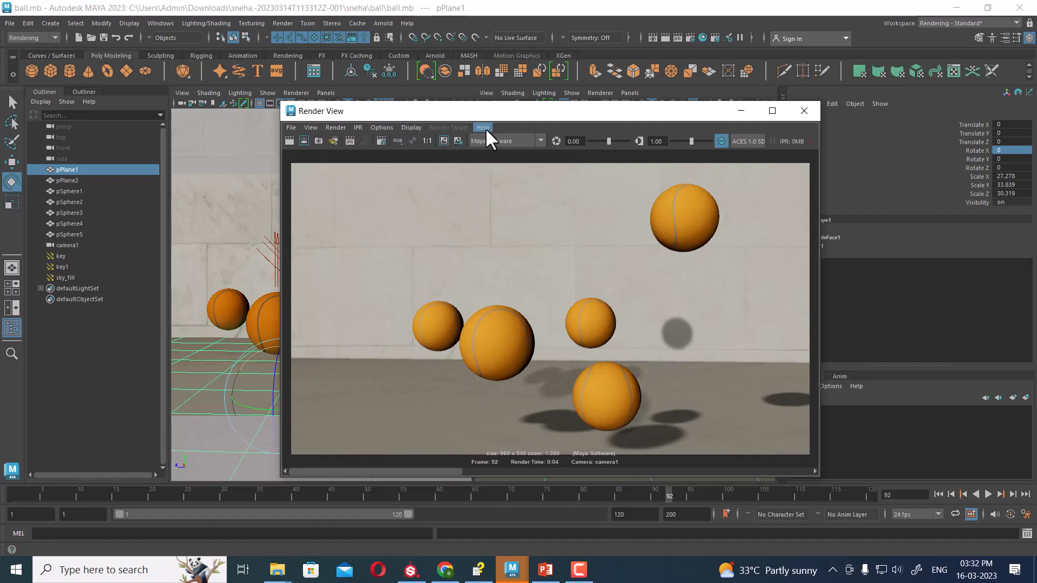
Step: Turn off Illuminates by Default on the key and key1 lights and render the scene with only sky_fill
left_click_drag(502, 110, 471, 200)
left_click(57, 257)
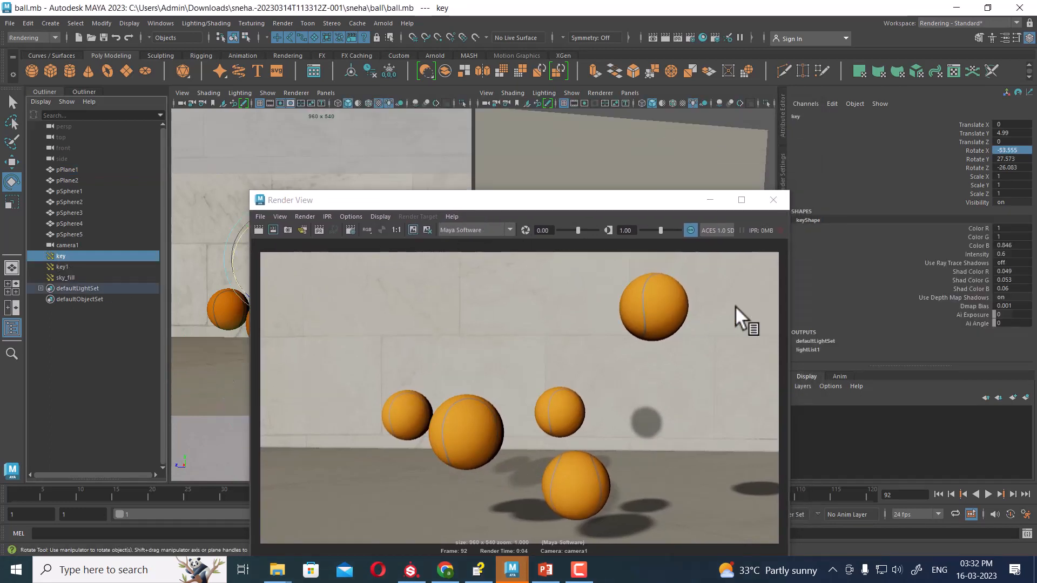
key("ctrl+a")
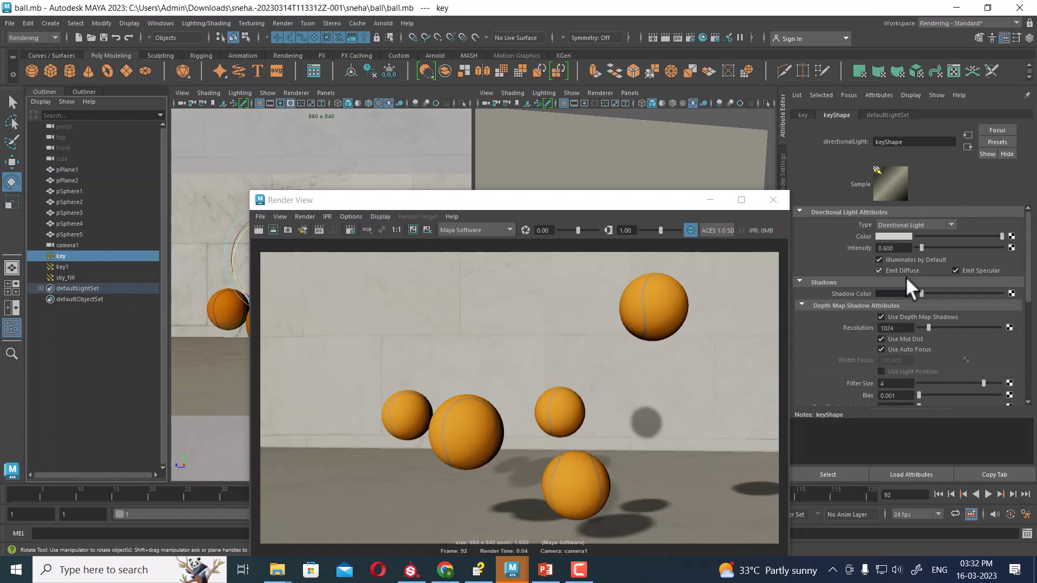
left_click(62, 267)
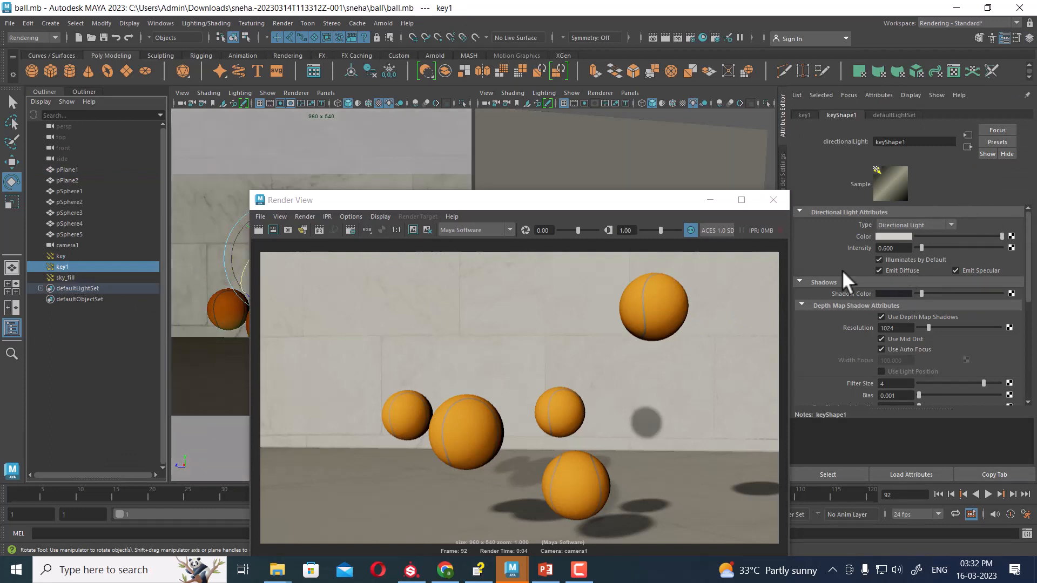
left_click(909, 260)
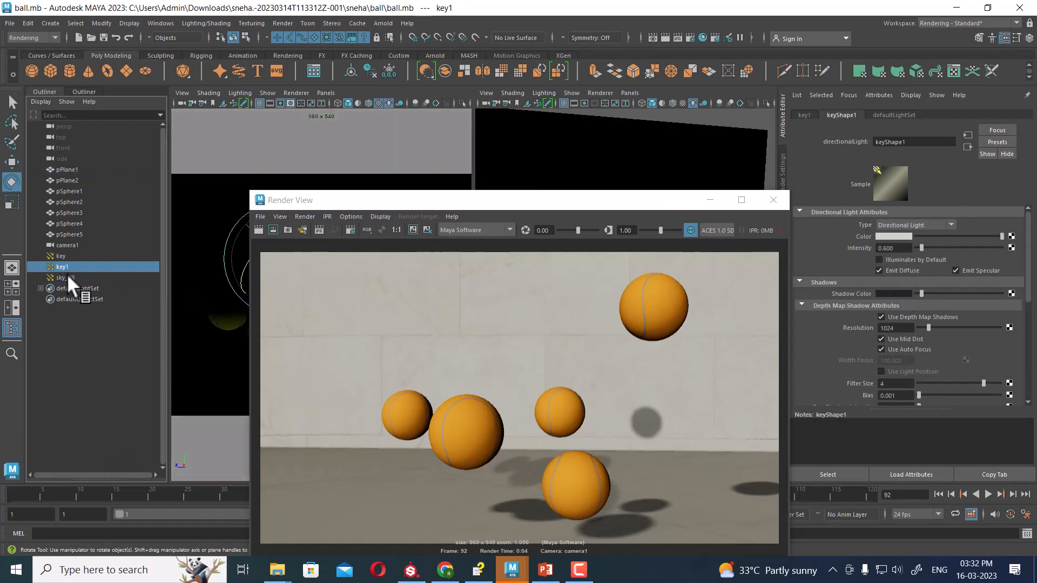
left_click(213, 183)
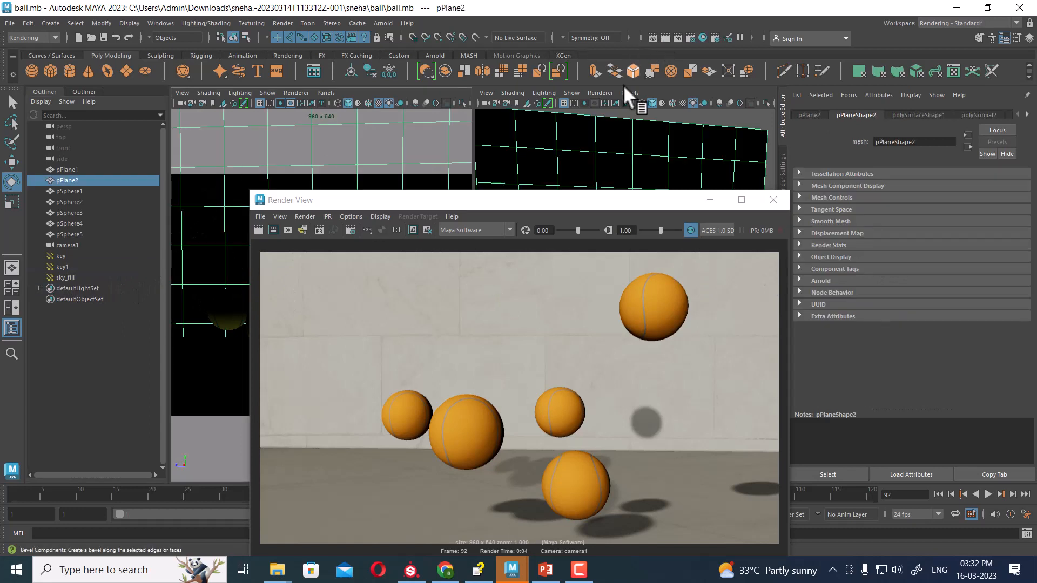
left_click(258, 230)
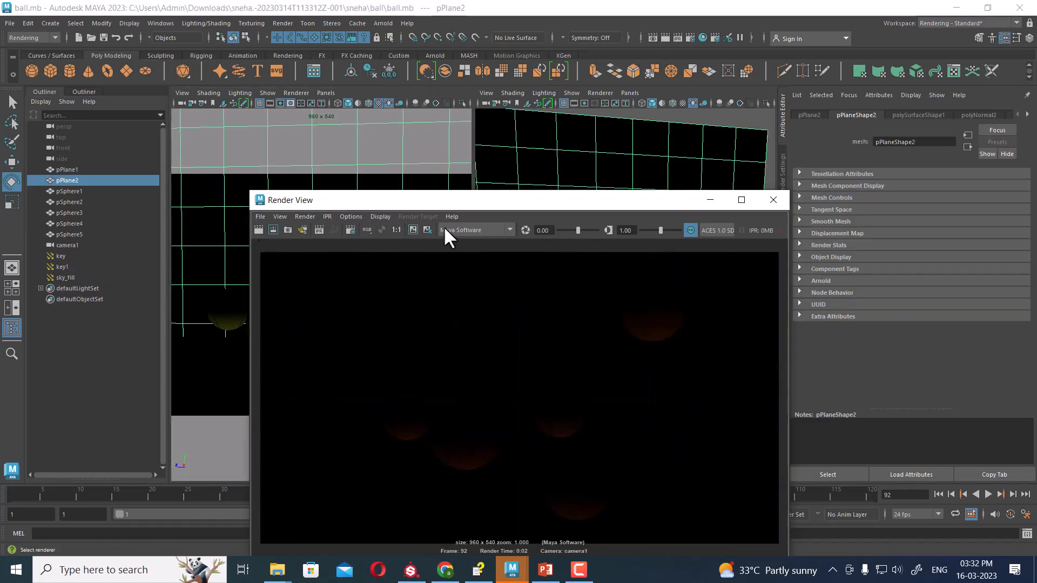
Step: Render the view again with the sky_fill light selected and move the render window clear of the perspective view
left_click(64, 278)
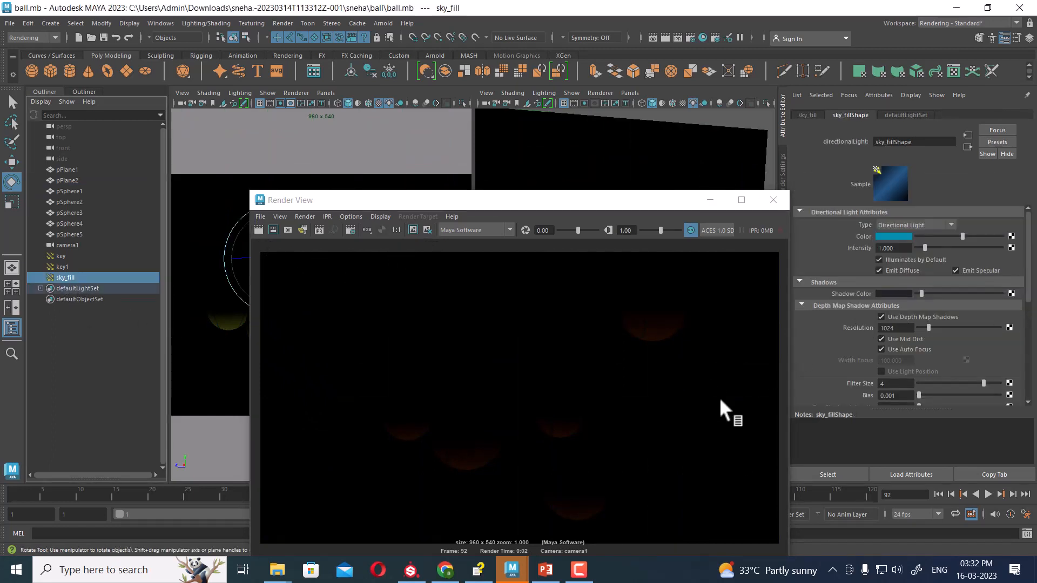
left_click(262, 230)
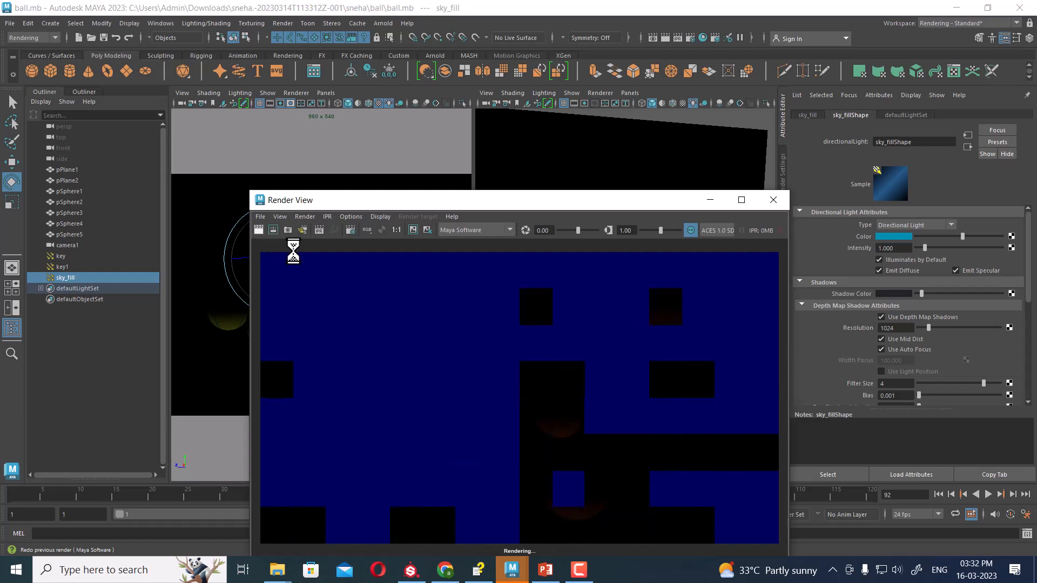
left_click_drag(631, 233, 479, 465)
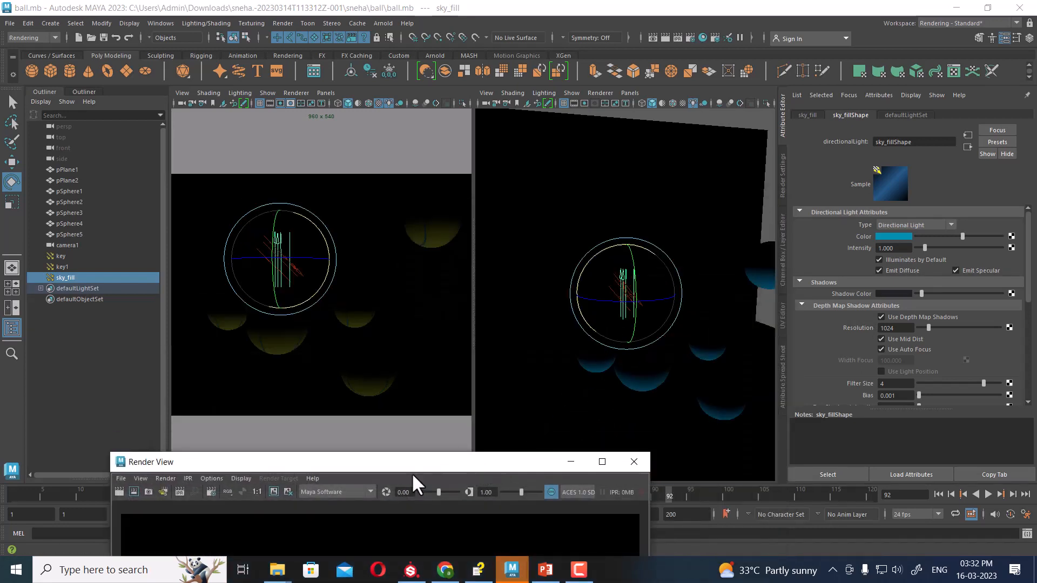
left_click_drag(413, 475, 257, 154)
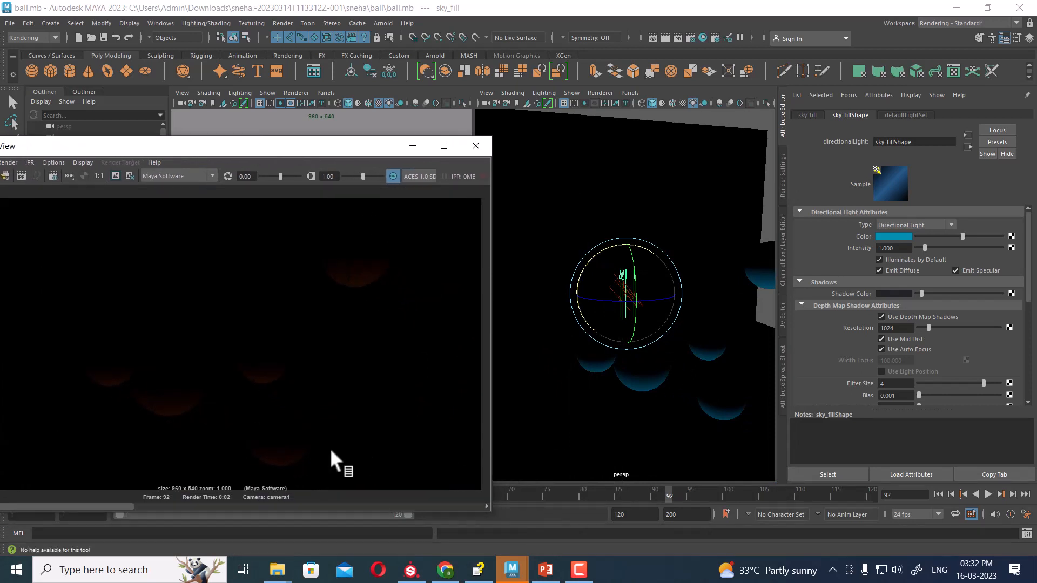
Step: Change the sky_fill light's color to a pale greyish blue and render the camera view again
left_click(898, 236)
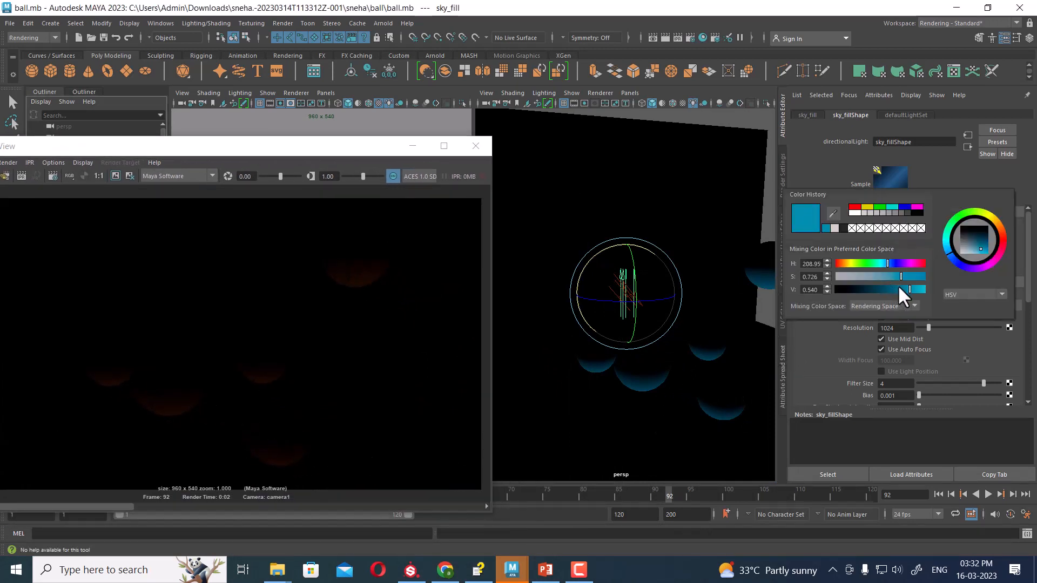
mouse_move(949, 254)
left_mouse_down()
mouse_move(947, 241)
mouse_move(949, 256)
left_mouse_up()
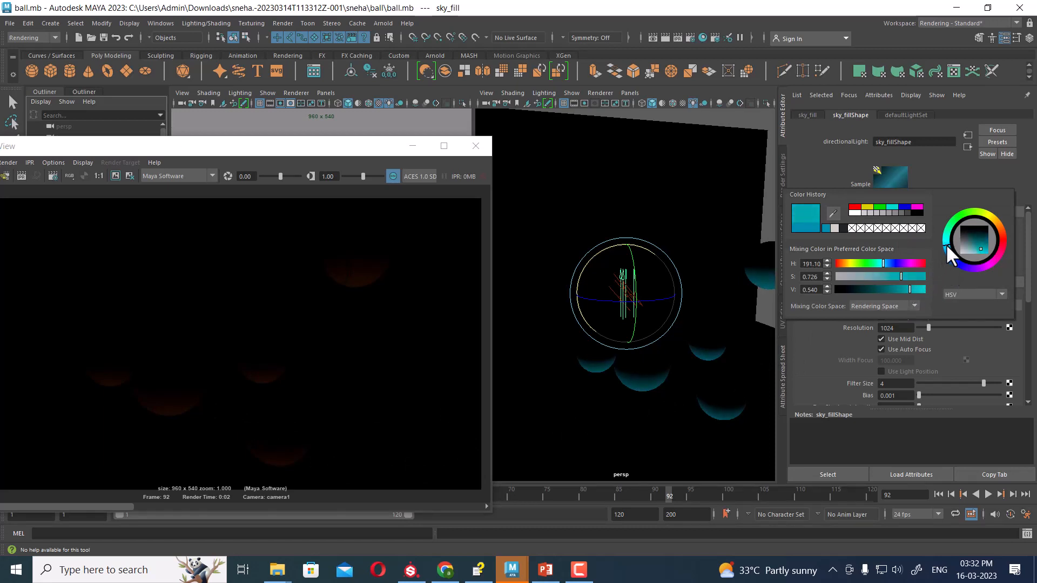
left_click_drag(895, 278, 922, 291)
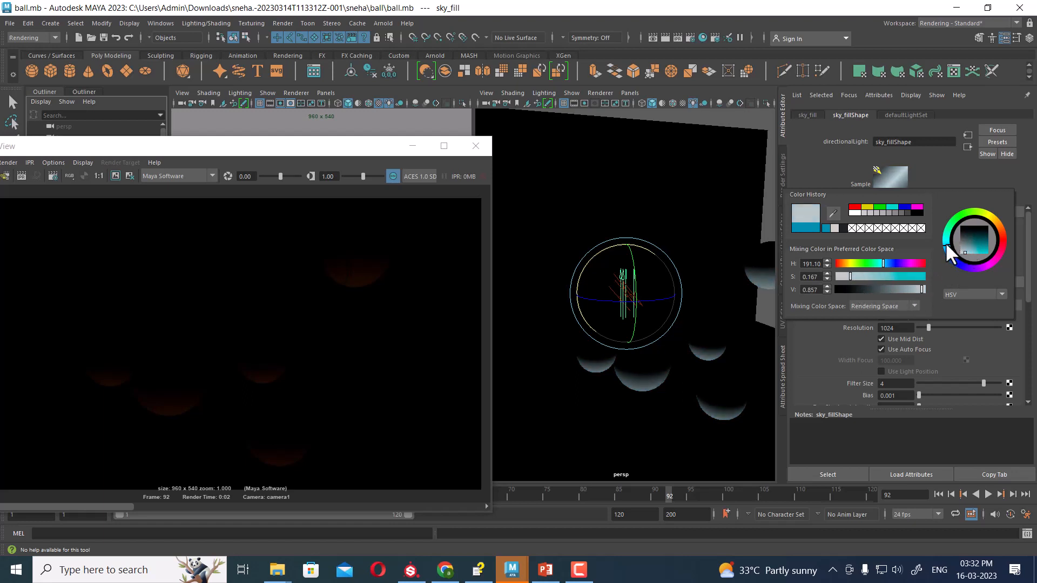
left_click_drag(945, 242, 947, 245)
left_click_drag(922, 287, 919, 289)
left_click_drag(948, 247, 947, 251)
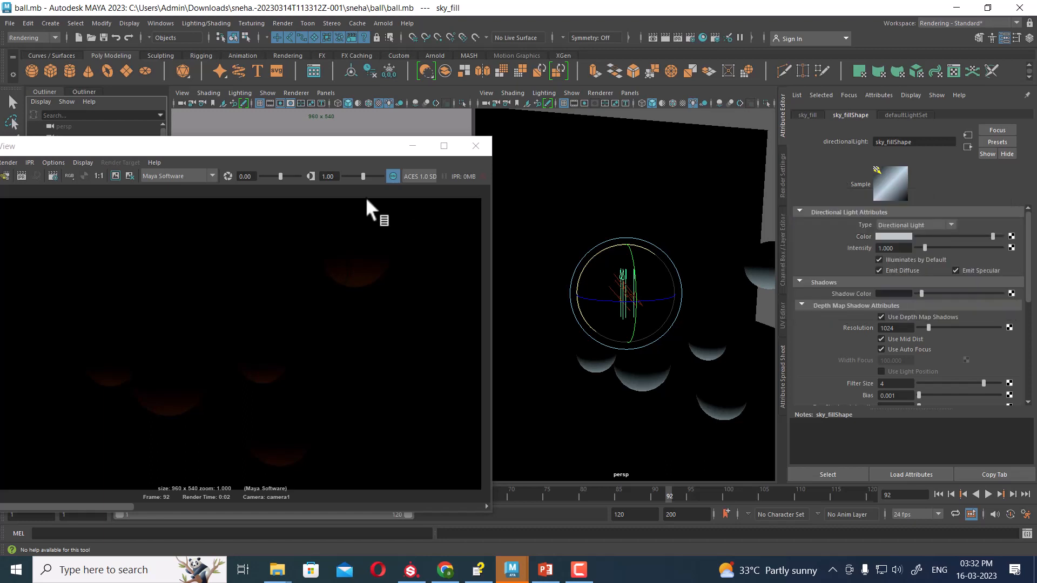
left_click_drag(292, 150, 635, 97)
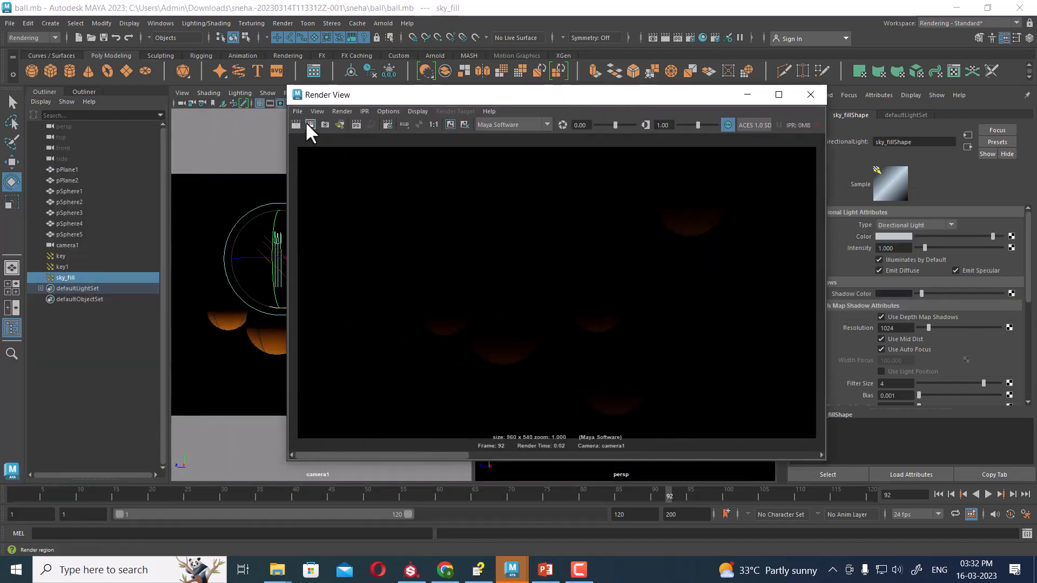
left_click(295, 122)
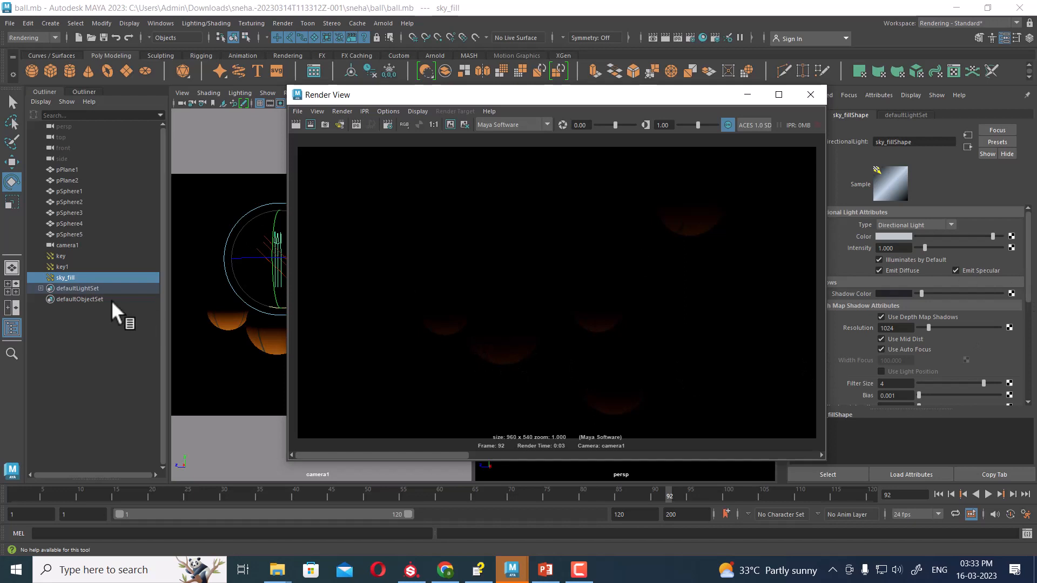
Step: Set the sky_fill light's intensity to 0.5 and render the view again
left_click(908, 249)
key("BackSpace")
type(".")
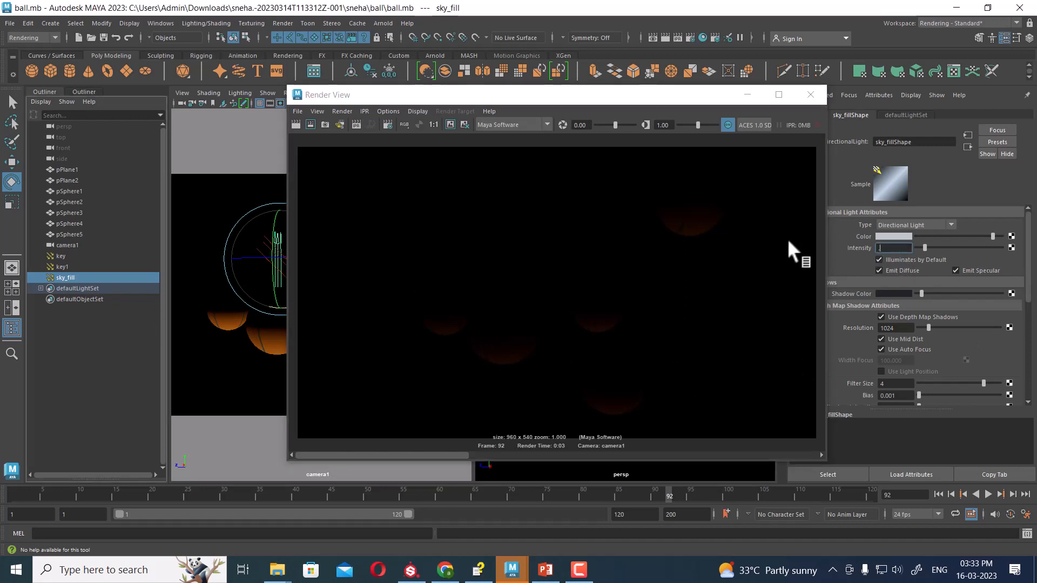
type("5")
key("Return")
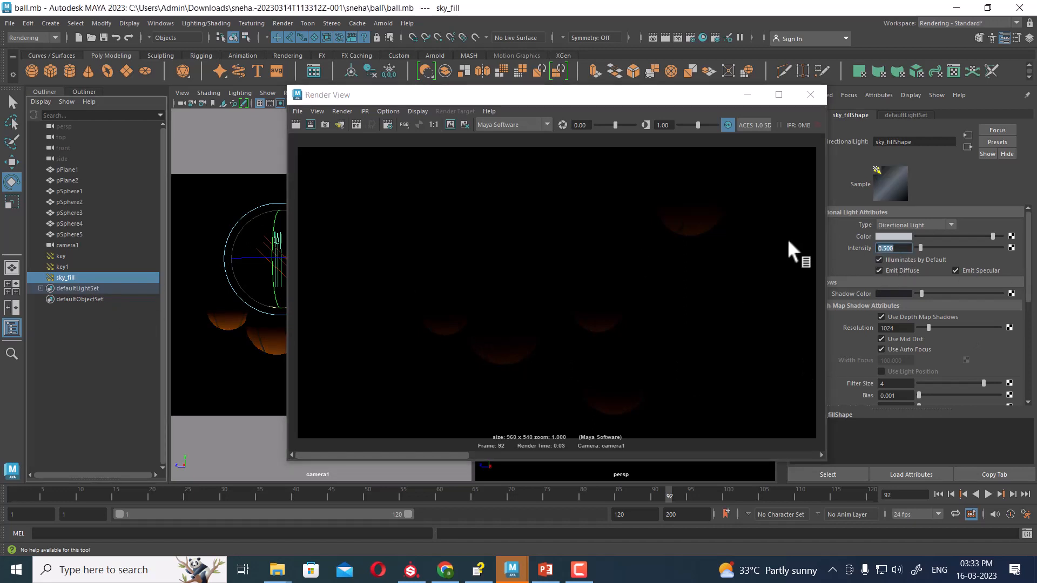
left_click(296, 125)
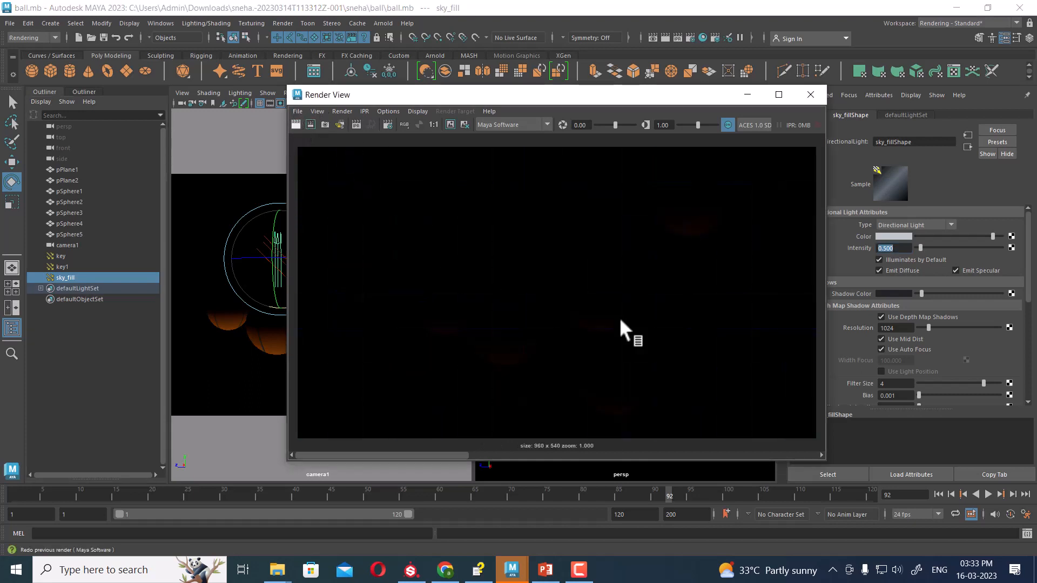
Step: Turn off Illuminates by Default on sky_fill, render, and bring back the earlier kept render of the fully lit scene
left_click(906, 260)
left_click(296, 125)
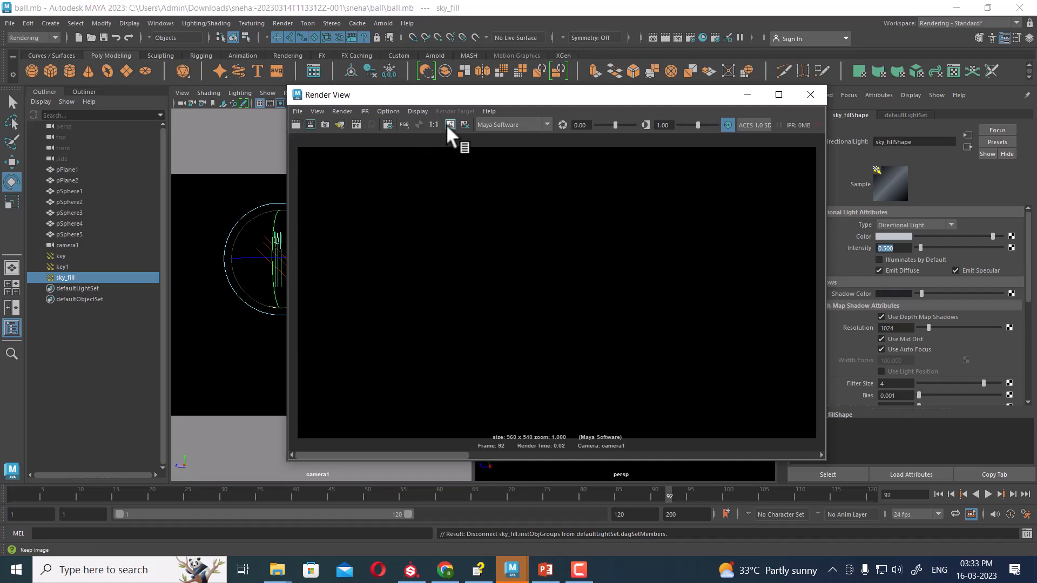
left_click_drag(371, 455, 601, 453)
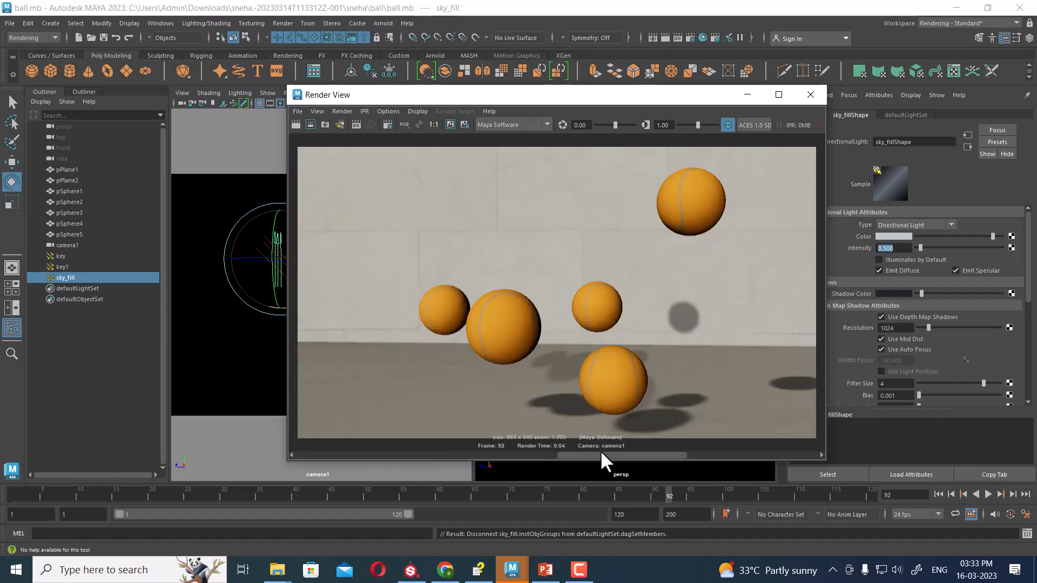
Step: Start saving the scene under a new name, and copy the path of the Lighting\shadow\FILE\ball folder in File Explorer
left_click(5, 25)
left_click(87, 81)
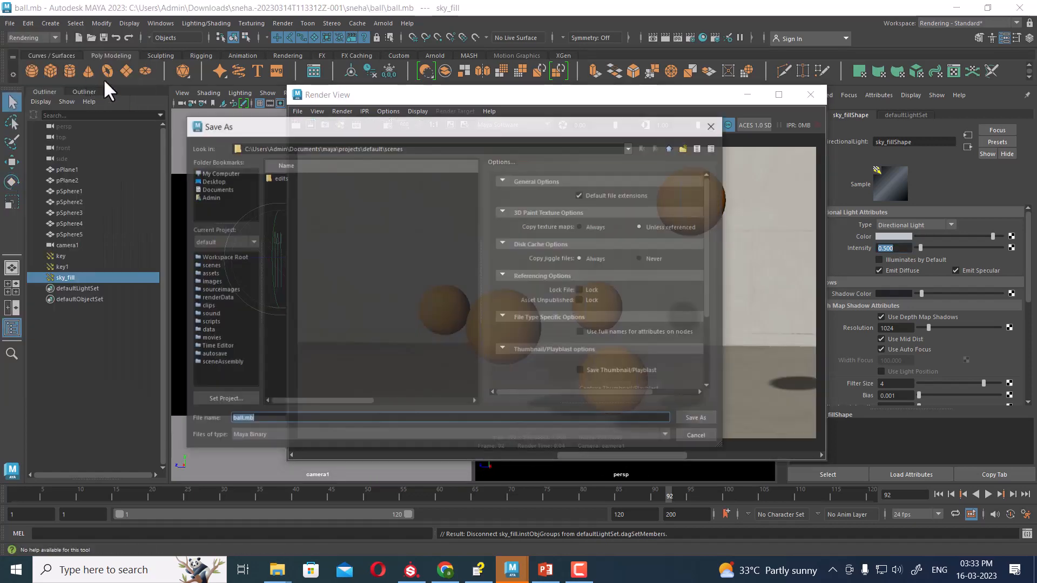
mouse_move(282, 571)
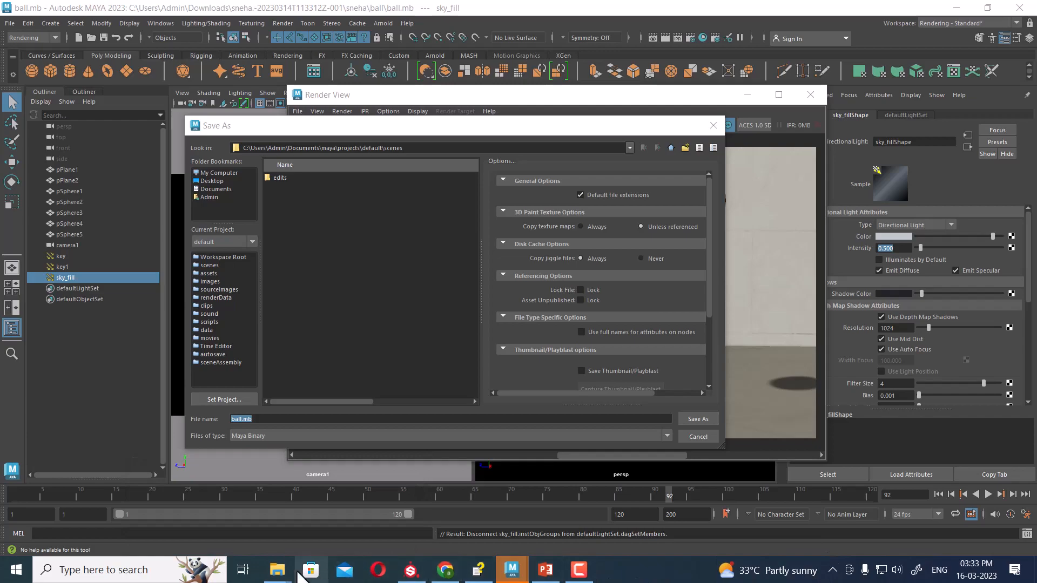
left_click(231, 480)
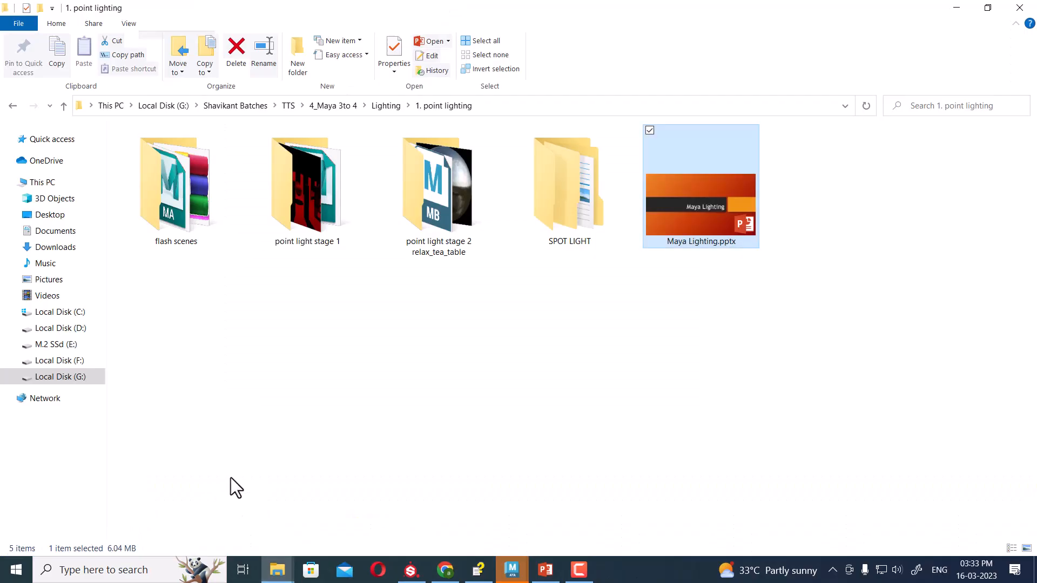
left_click(385, 106)
double_click(622, 295)
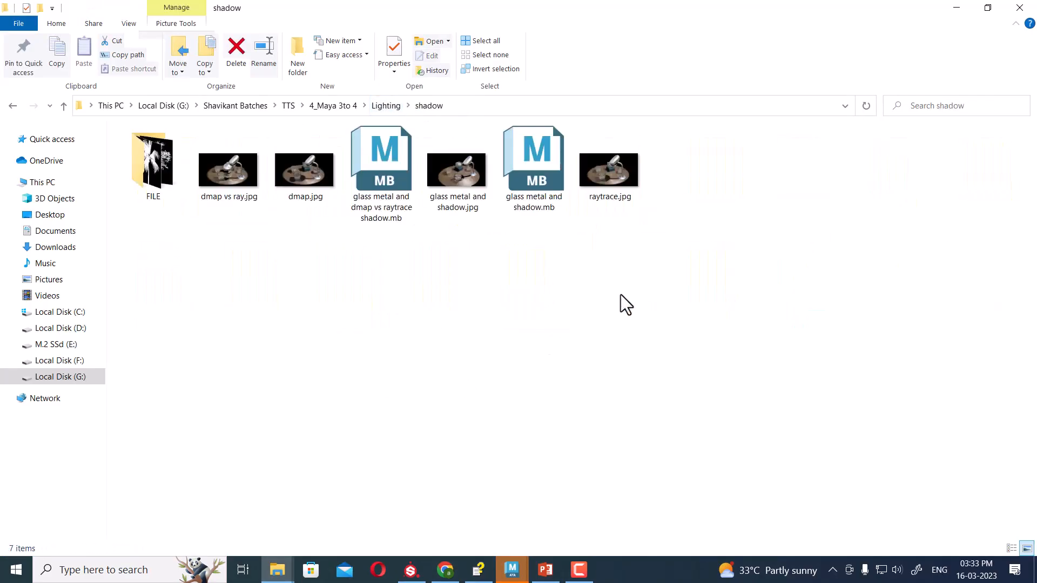
double_click(163, 176)
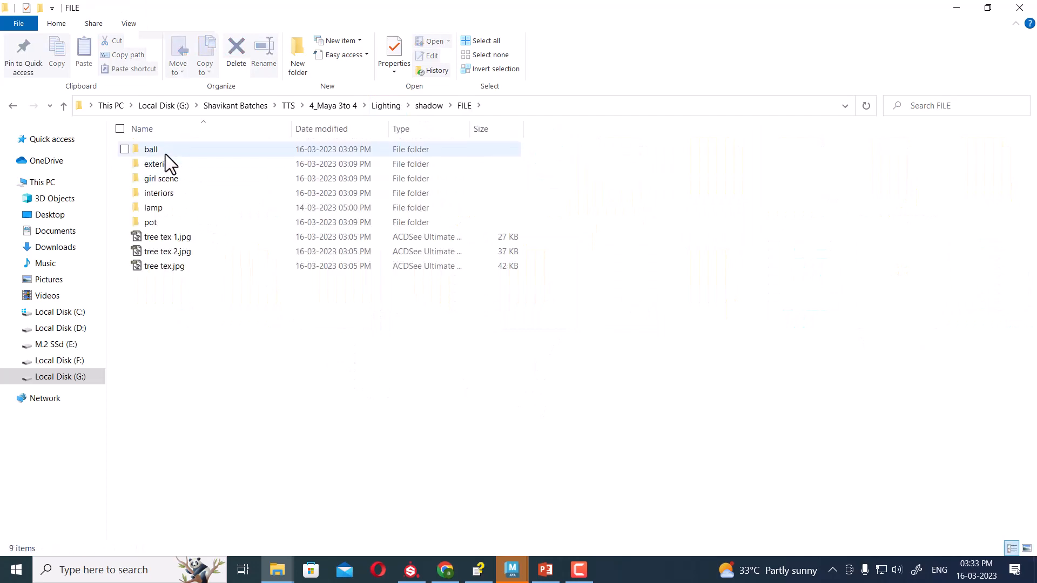
double_click(165, 150)
left_click(578, 107)
key("ctrl+c")
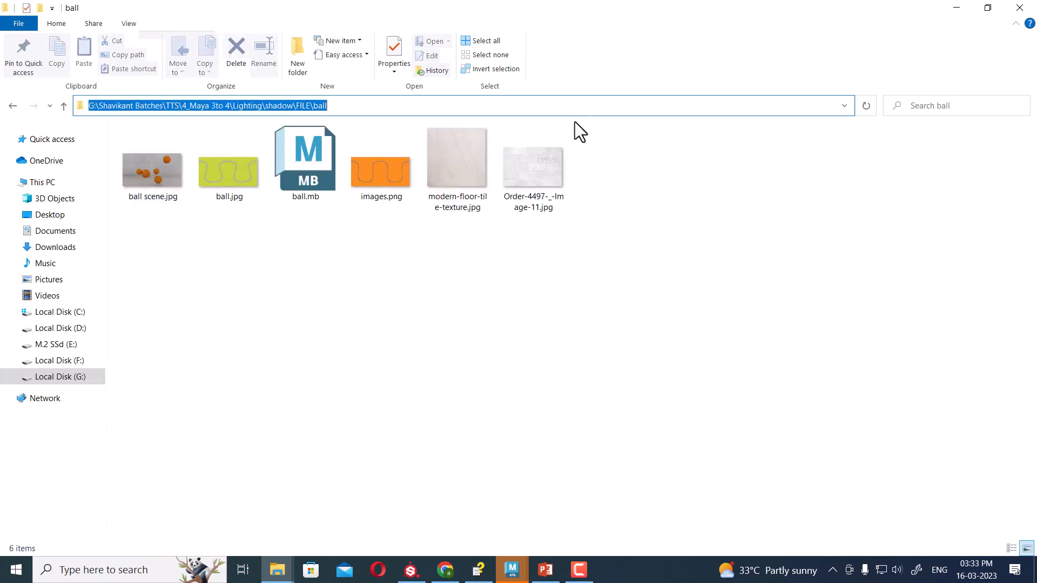
Step: Return to Maya and save the scene in the copied folder location as ball_lit.mb
left_click(956, 7)
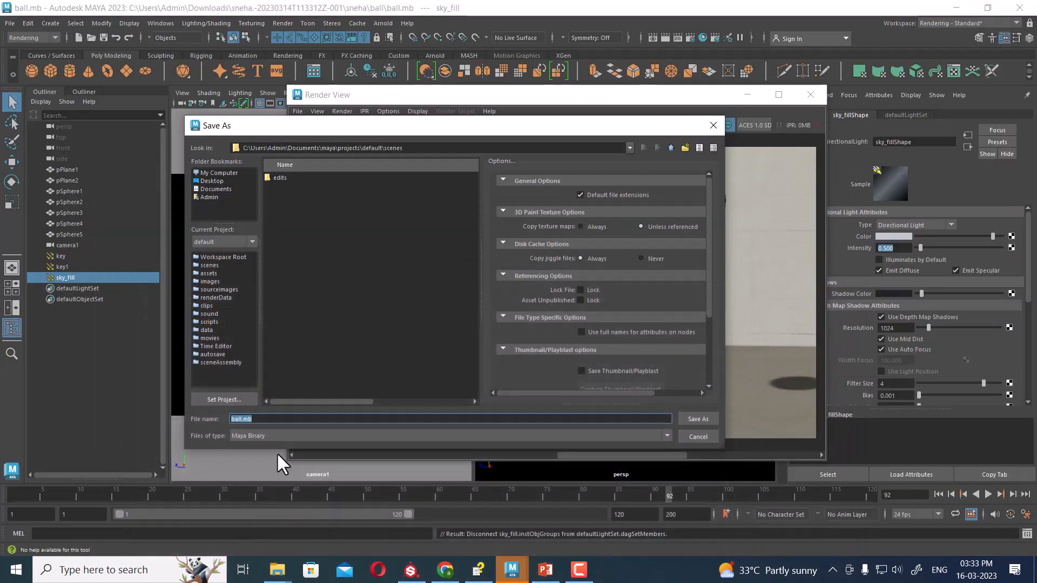
key("ctrl+v")
key("Return")
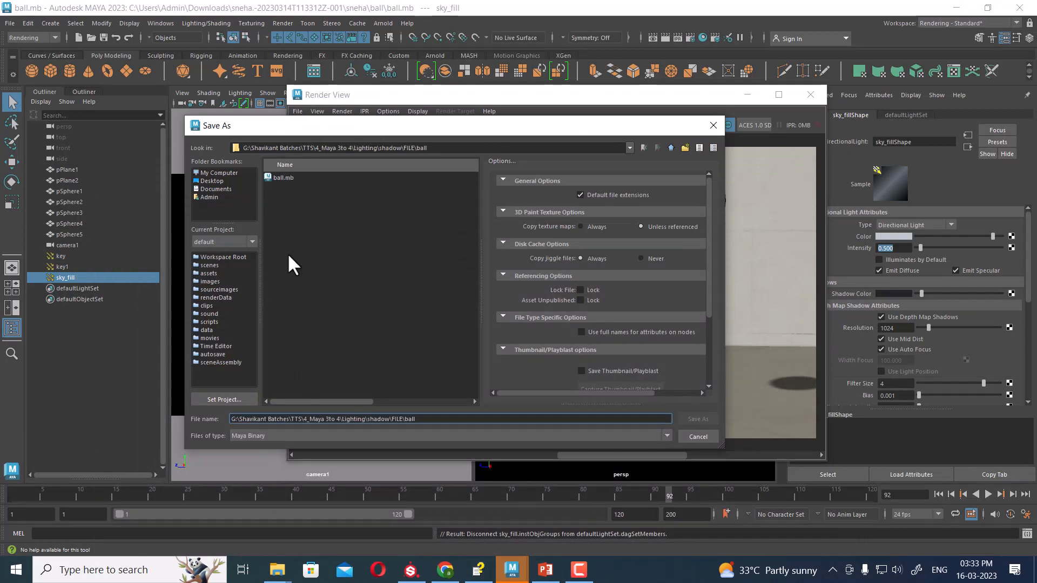
left_click(280, 178)
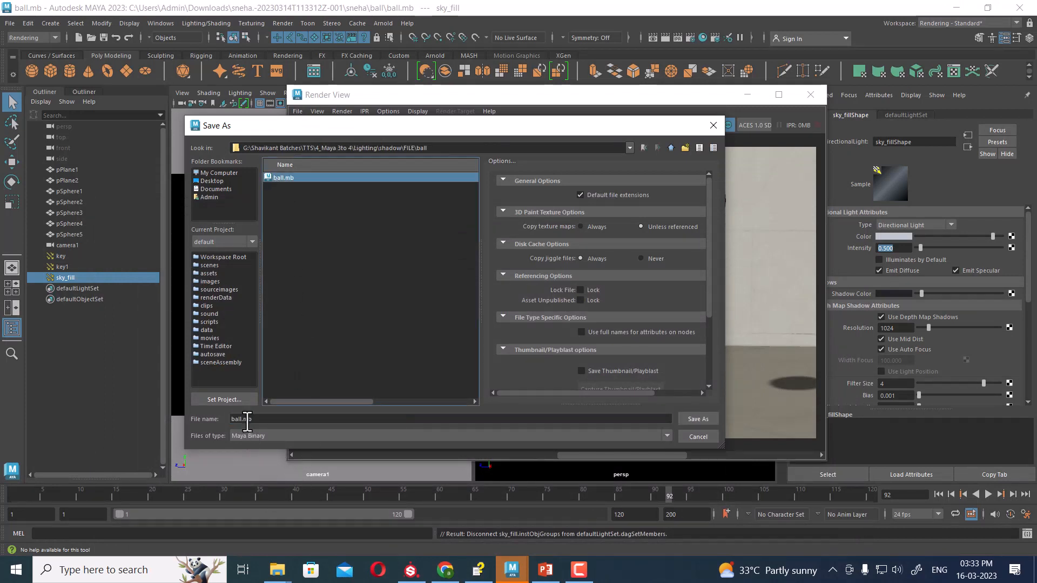
left_click(243, 419)
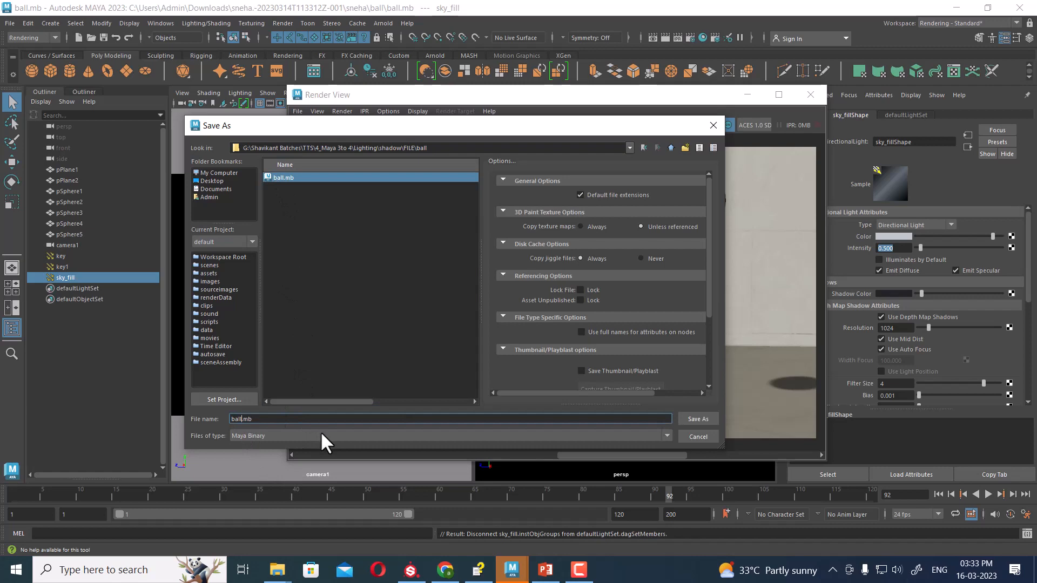
type("_lit")
key("Return")
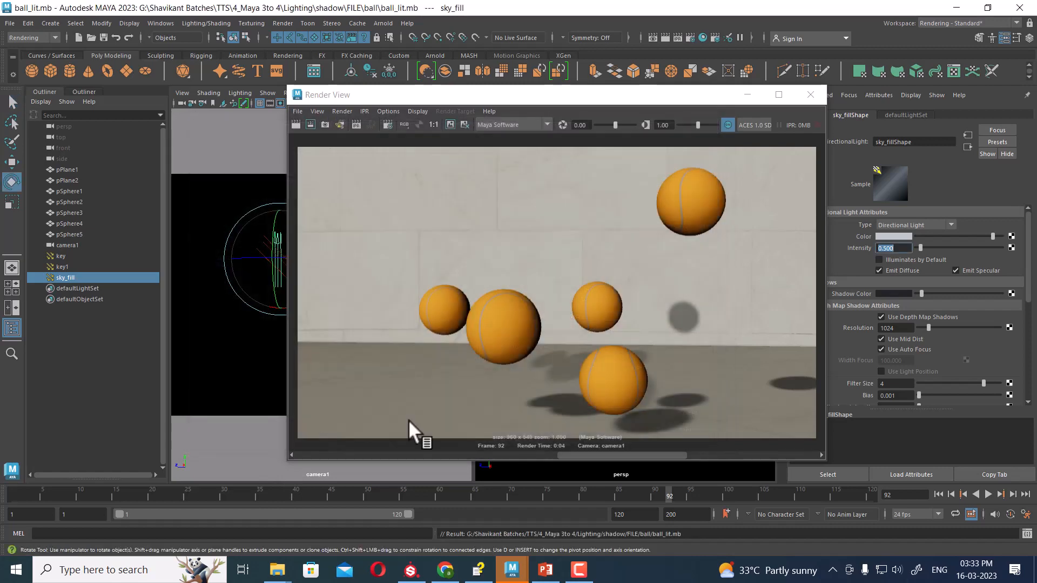
Step: Move the render window aside and apply the Color Managed Image - View Transform embedded mode in the image save options
left_click_drag(551, 97, 531, 109)
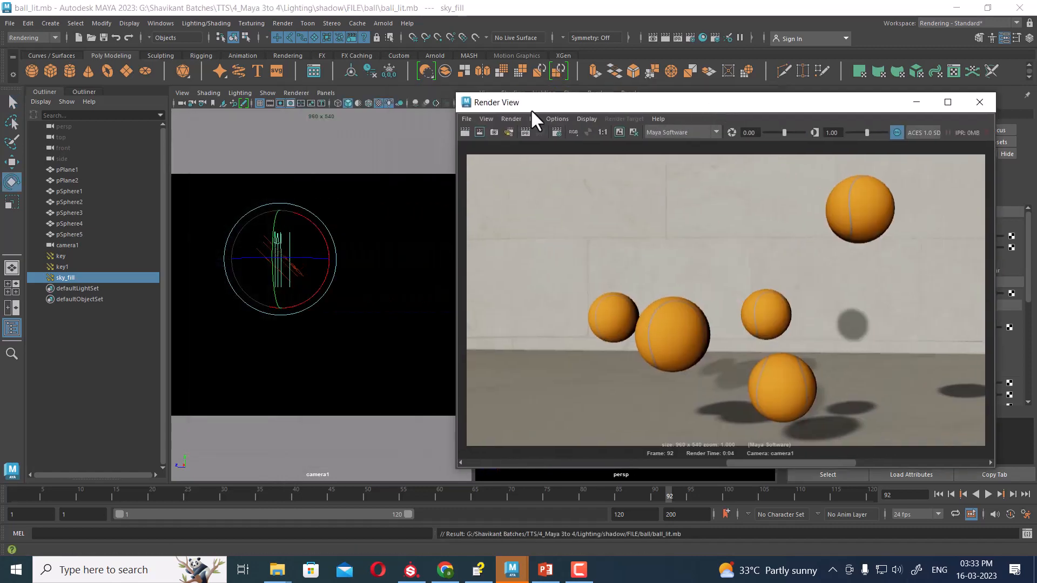
left_click(468, 118)
left_click(606, 147)
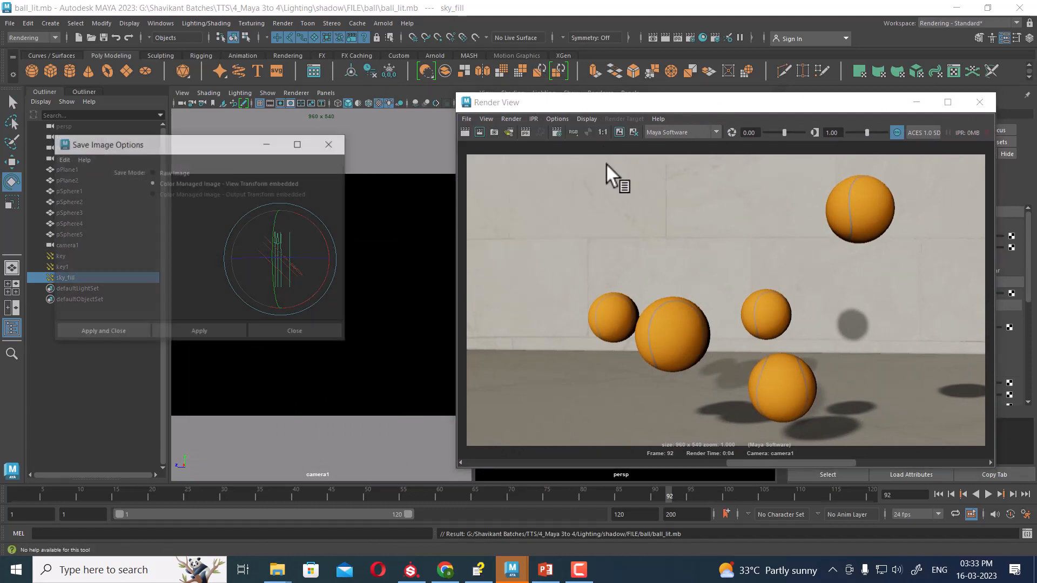
left_click(142, 332)
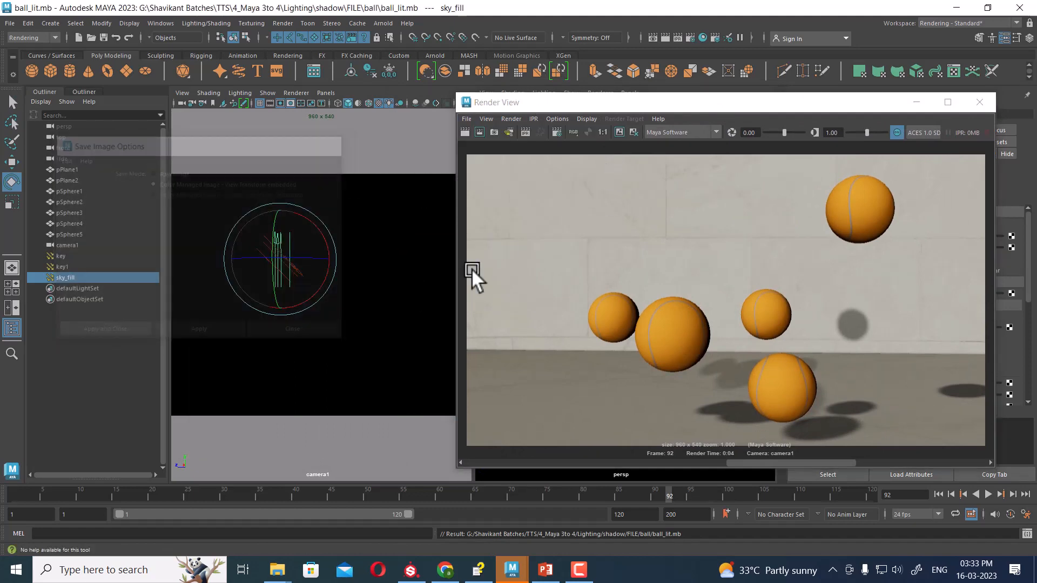
Step: Save the rendered image as a JPEG named ball in a new render folder inside the copied ball folder
left_click(467, 118)
left_click(494, 148)
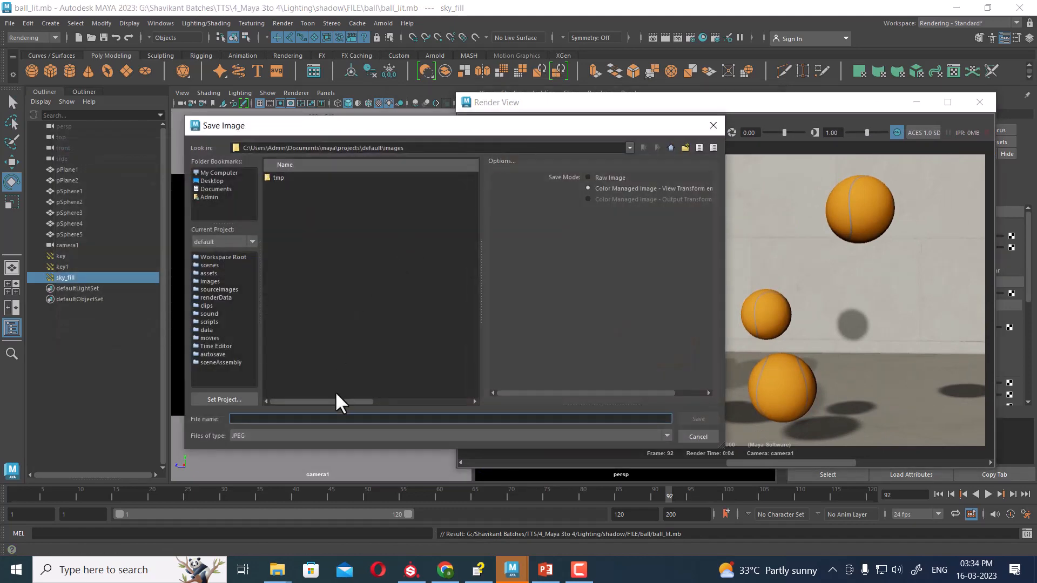
key("ctrl+v")
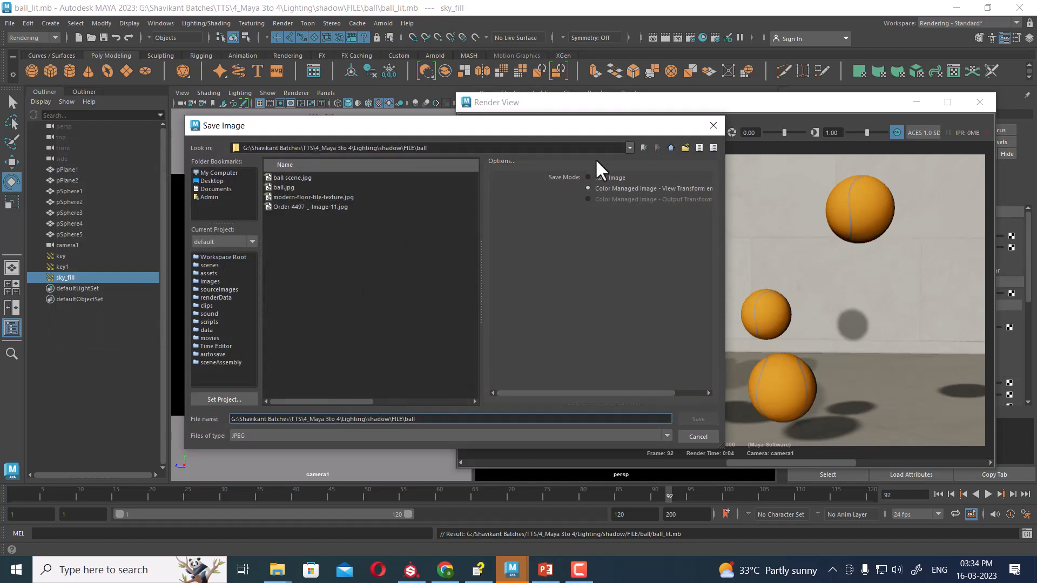
left_click(682, 146)
type("render")
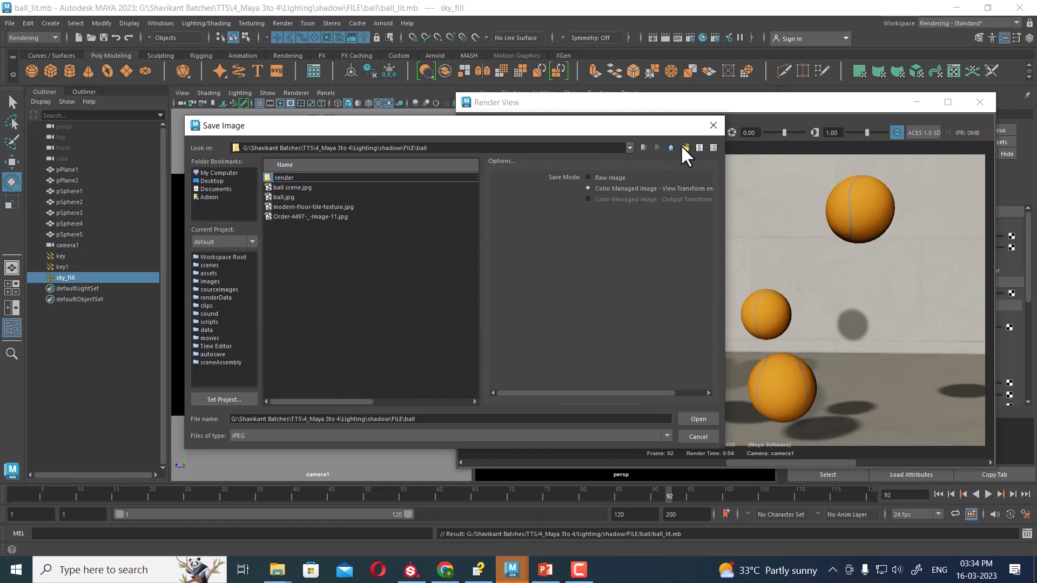
key("Return")
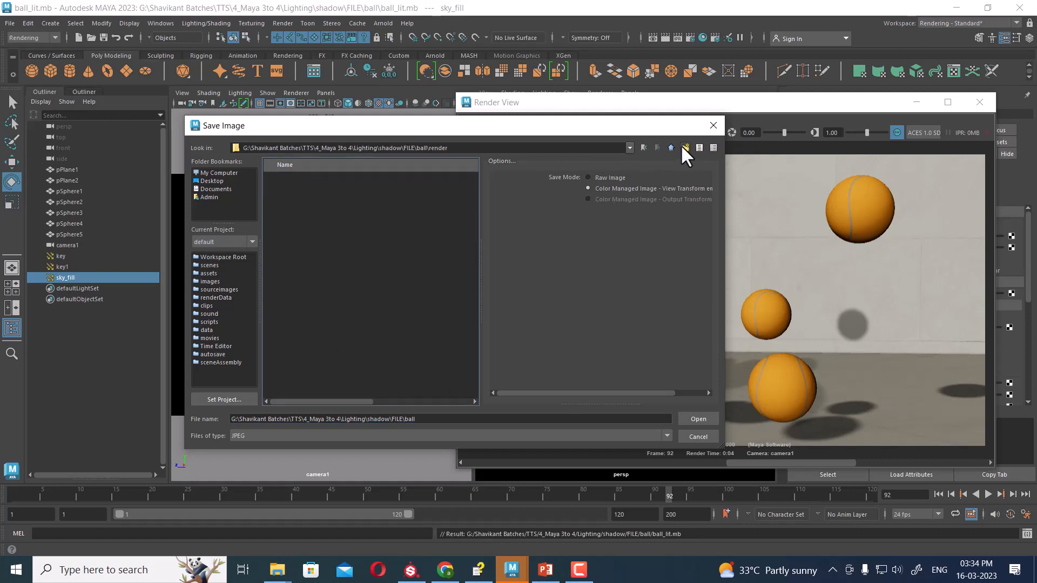
triple_click(419, 421)
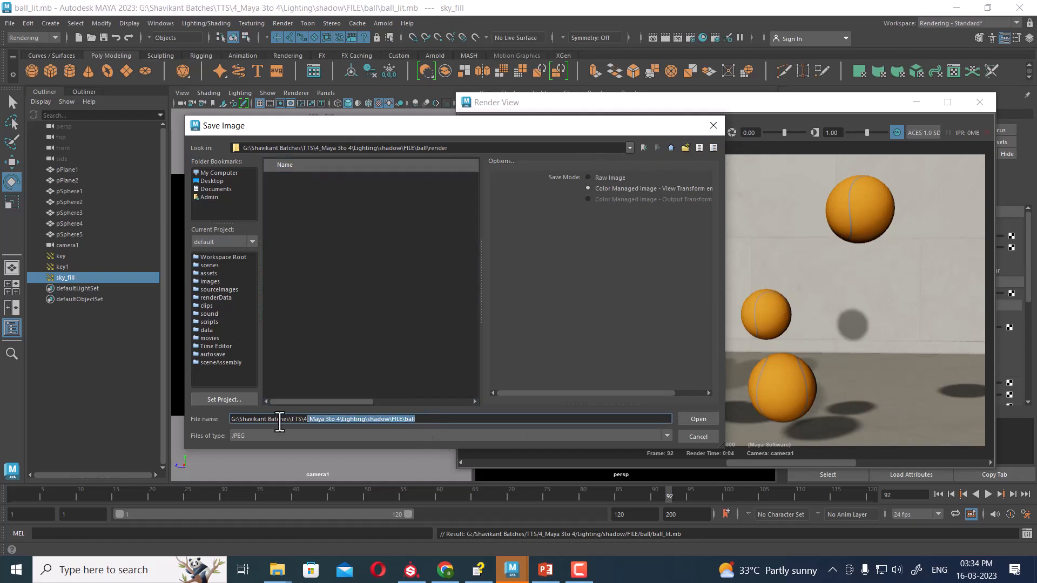
type("ball")
key("Return")
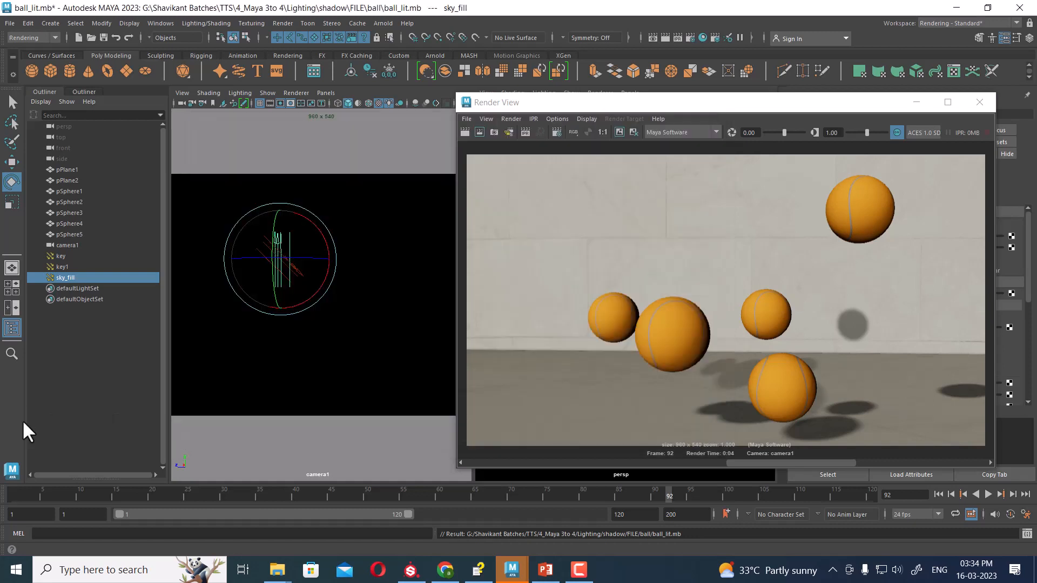
Step: Delete the key, key1 and sky_fill lights and render the camera view again
left_click(62, 256)
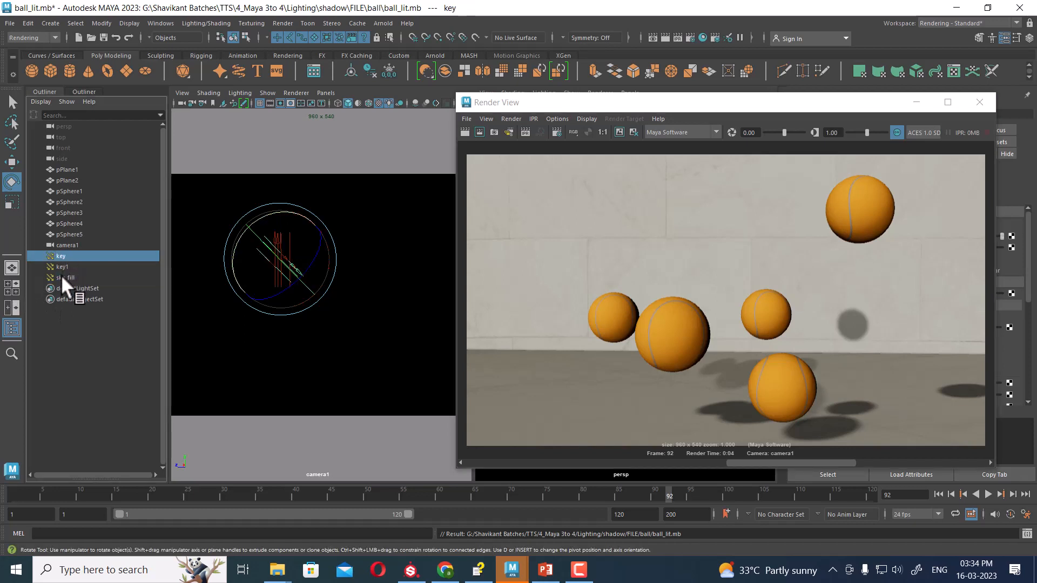
left_click(60, 274, "shift")
key("Delete")
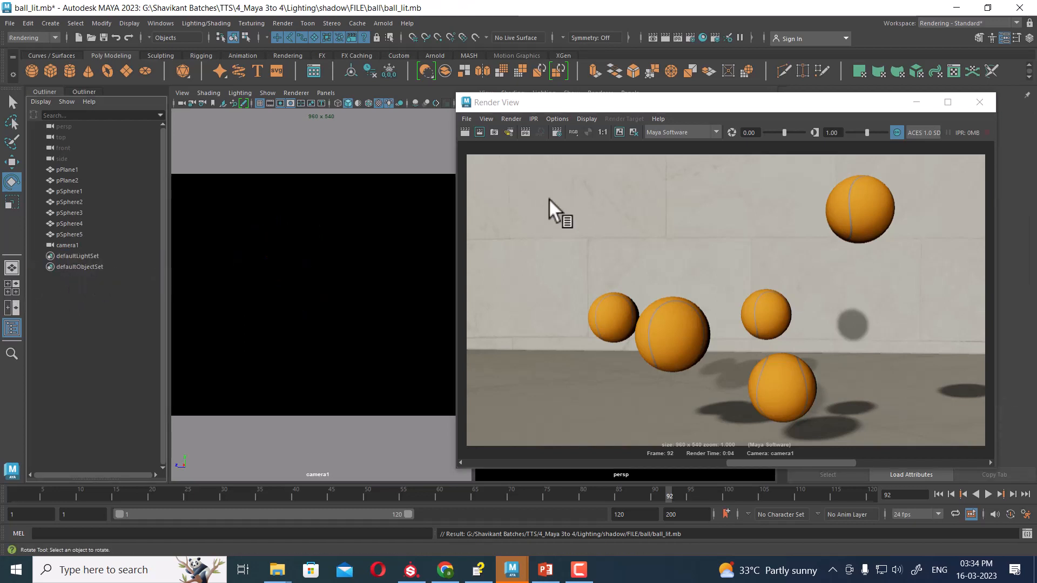
left_click(463, 130)
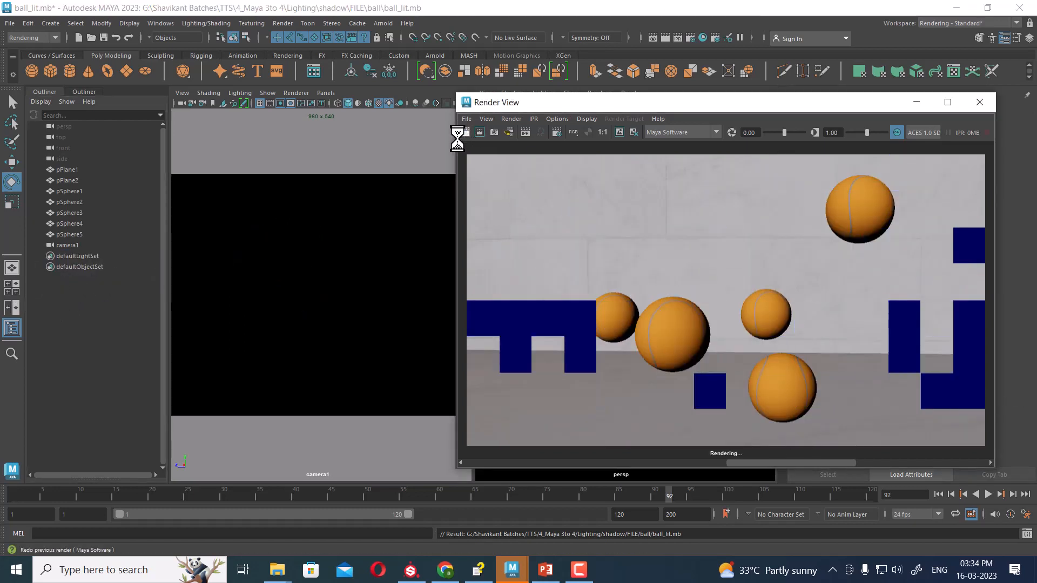
Step: Save the render without the lights as ball_1.jpg in the render folder
left_click(465, 119)
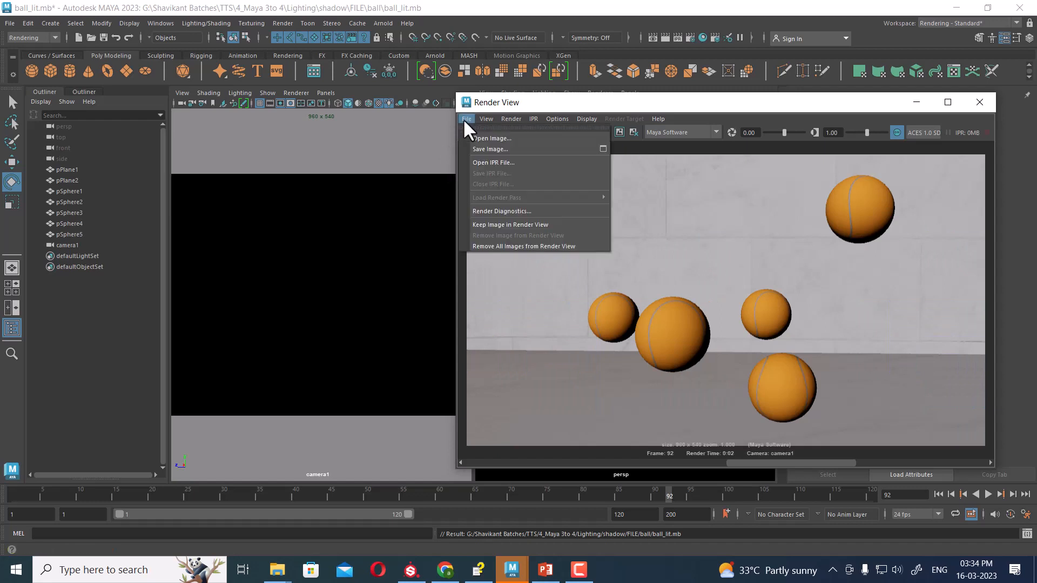
left_click(504, 149)
left_click(281, 178)
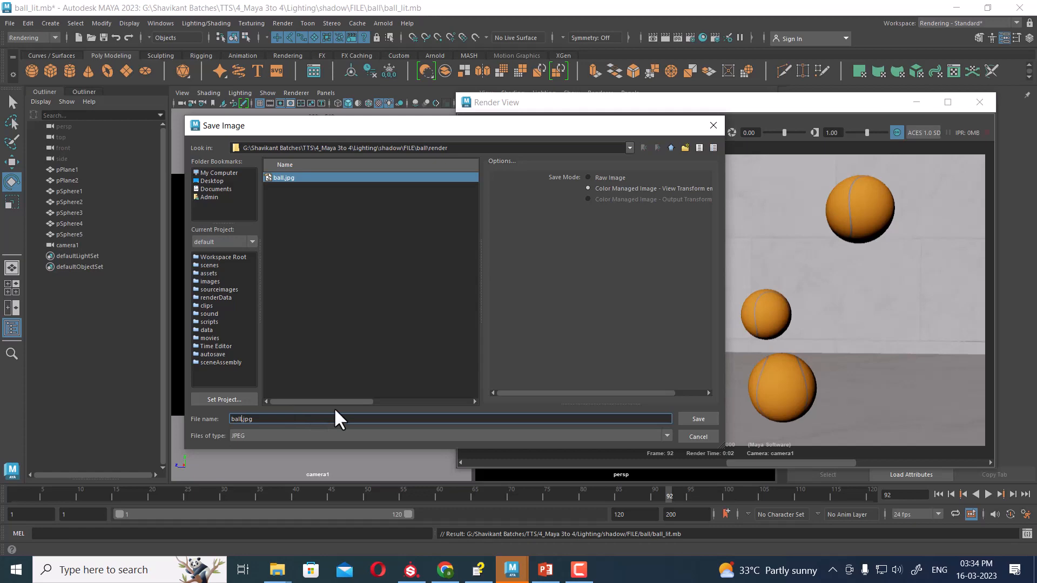
key("Return")
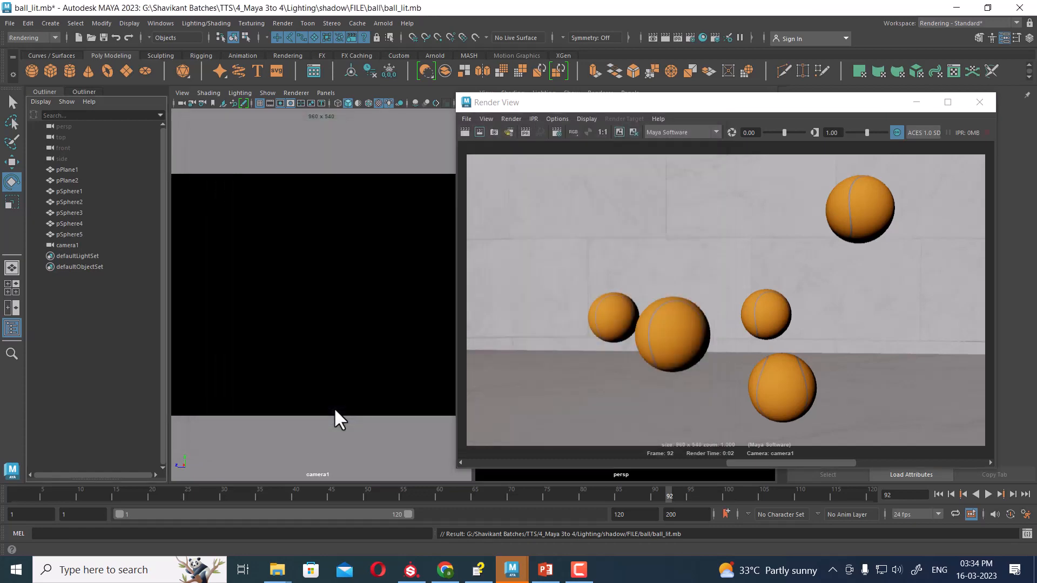
Step: Open ball.jpg from the render folder in File Explorer and compare it with ball_1.jpg in the image viewer
mouse_move(277, 568)
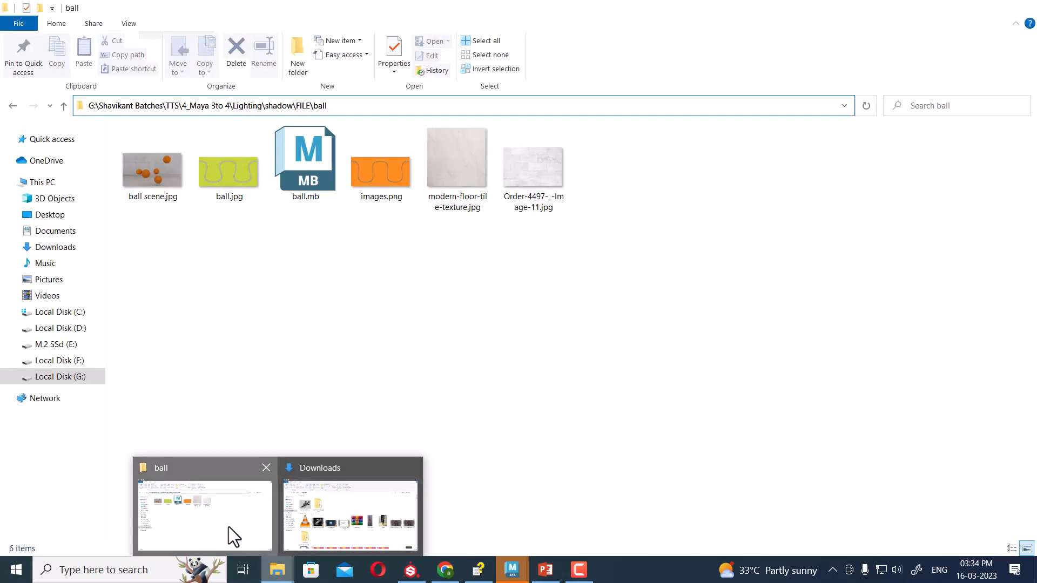
left_click(228, 526)
double_click(166, 173)
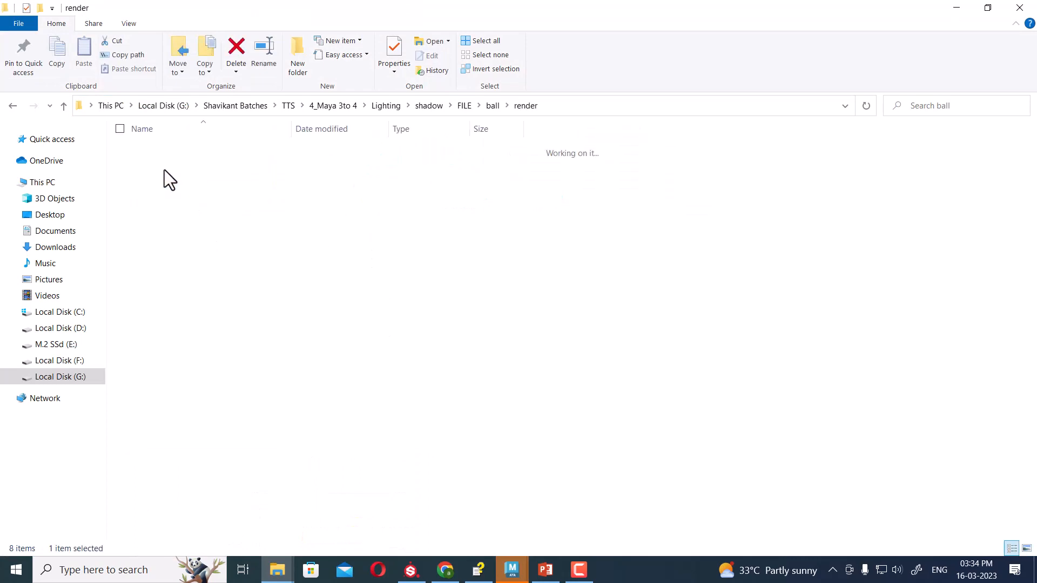
double_click(158, 171)
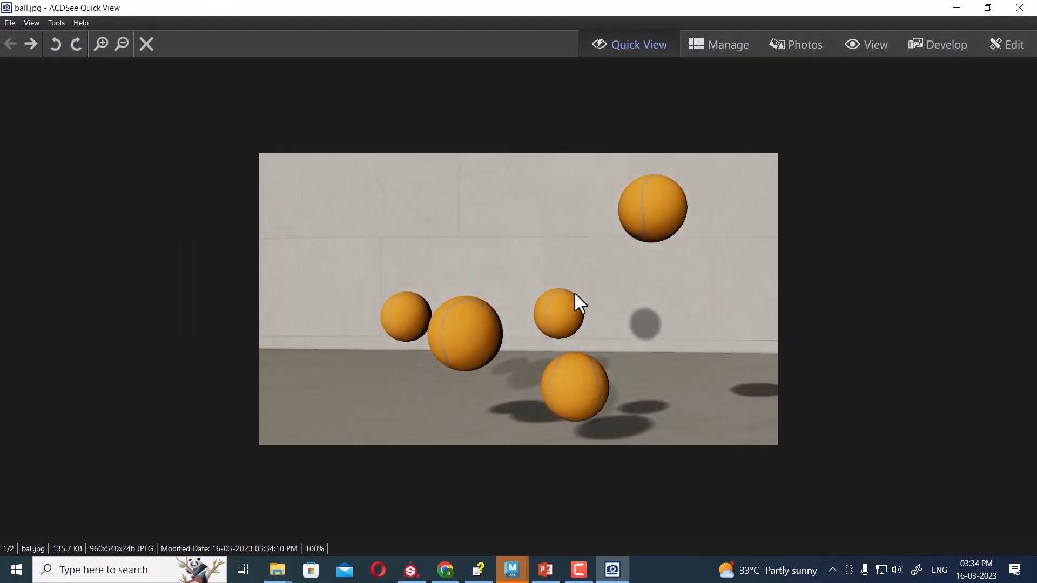
scroll(589, 301, "down", 1)
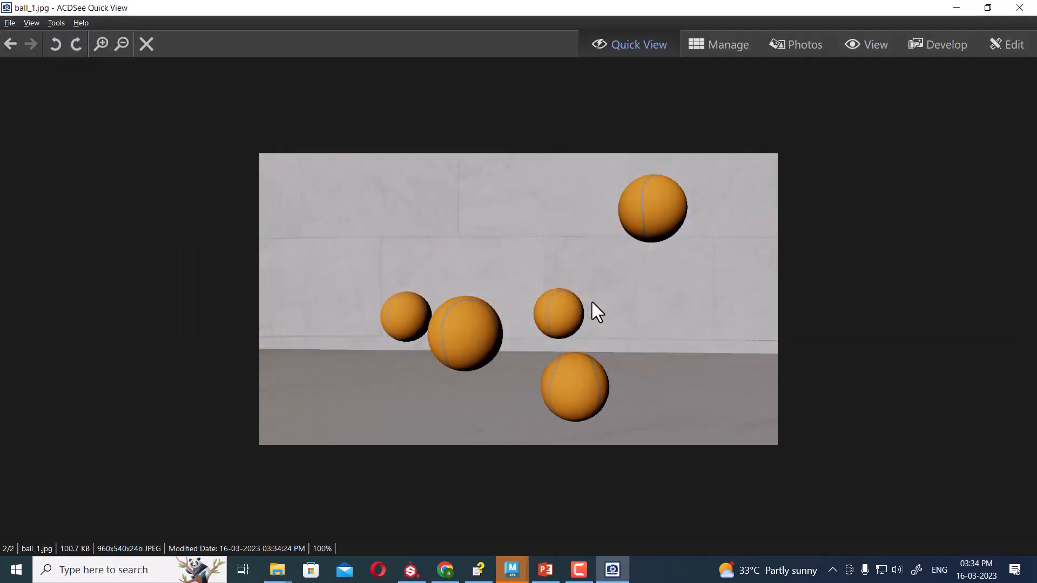
scroll(592, 302, "up", 1)
scroll(592, 303, "down", 1)
scroll(592, 303, "up", 1)
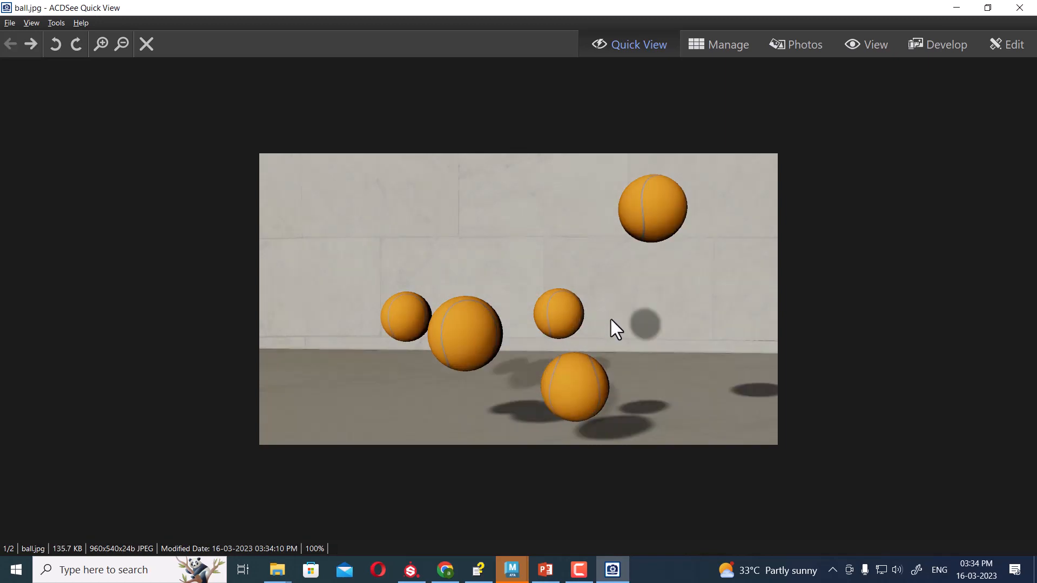
left_click(580, 572)
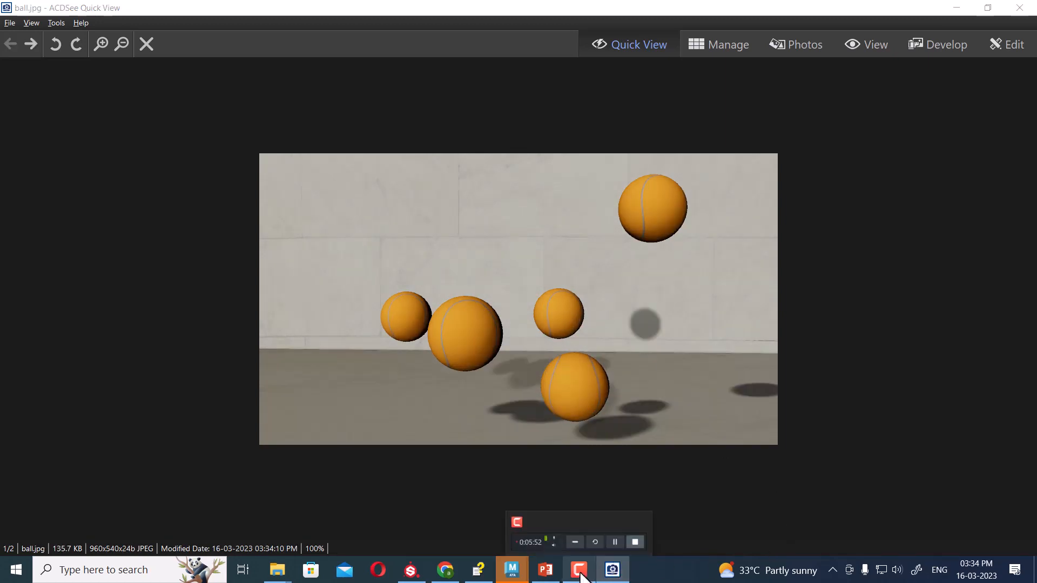